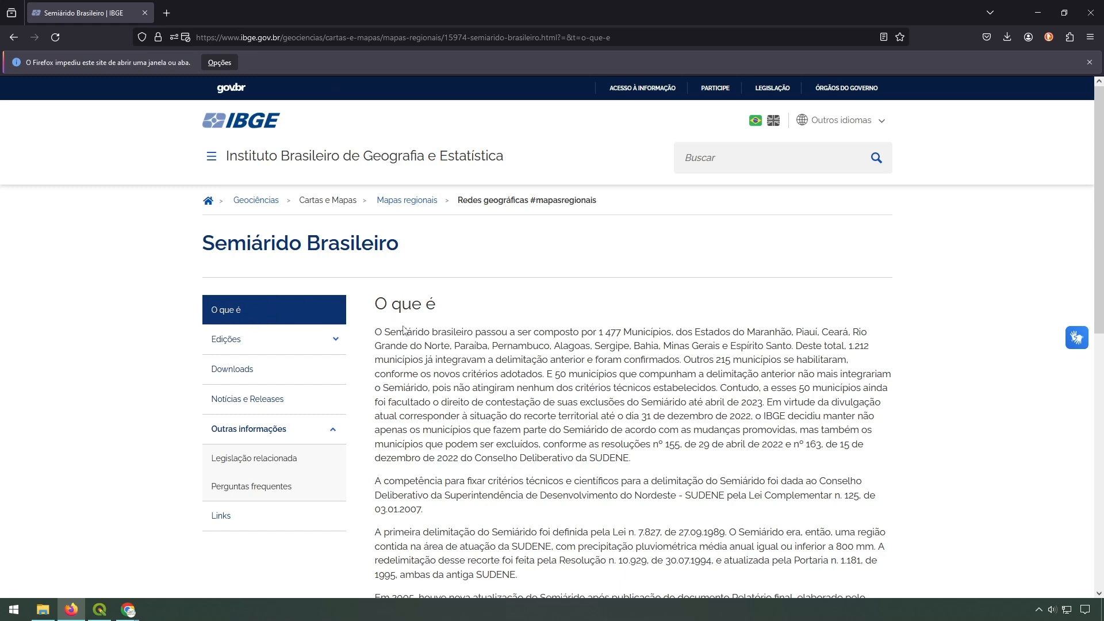
Open the downloads of the Semiárido Brasileiro page and expand the Situacao_2022 folder
scroll(404, 329, down, 1)
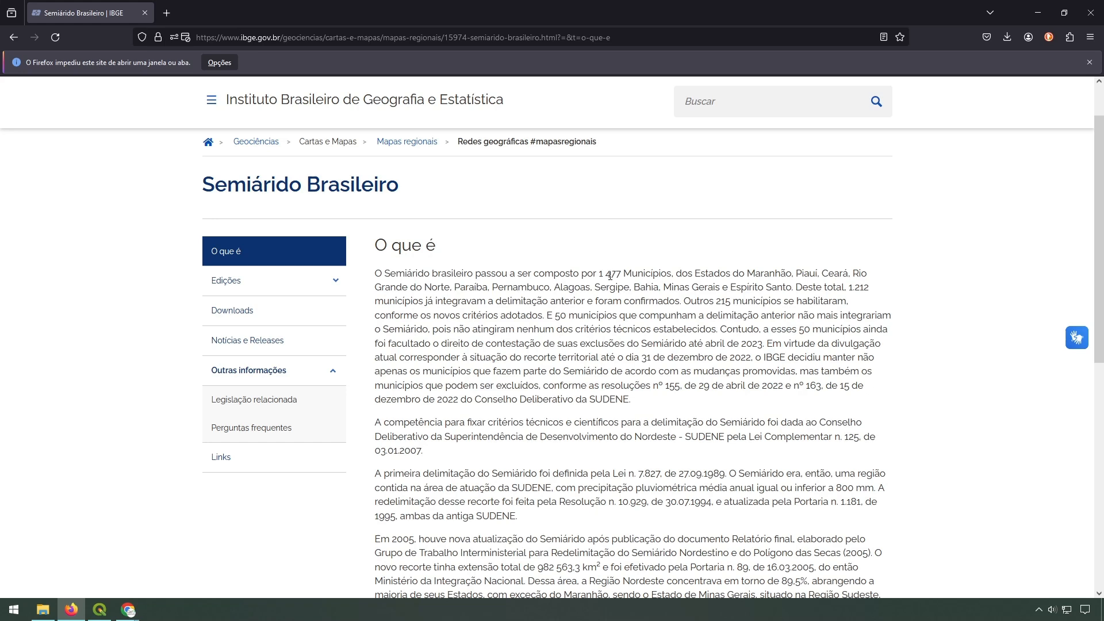
click(236, 318)
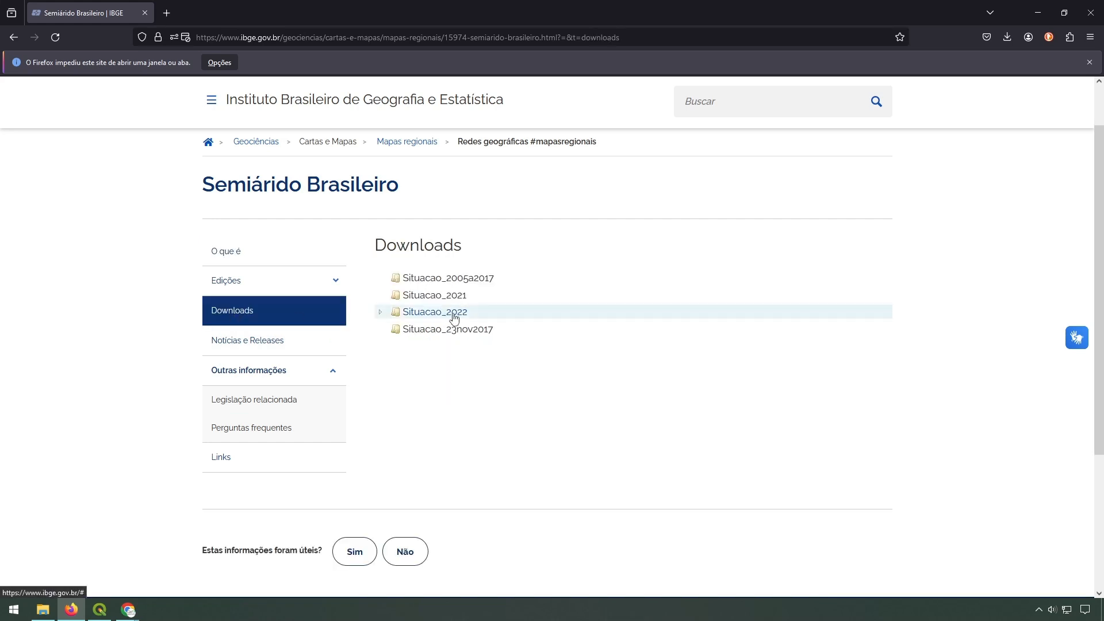
click(379, 313)
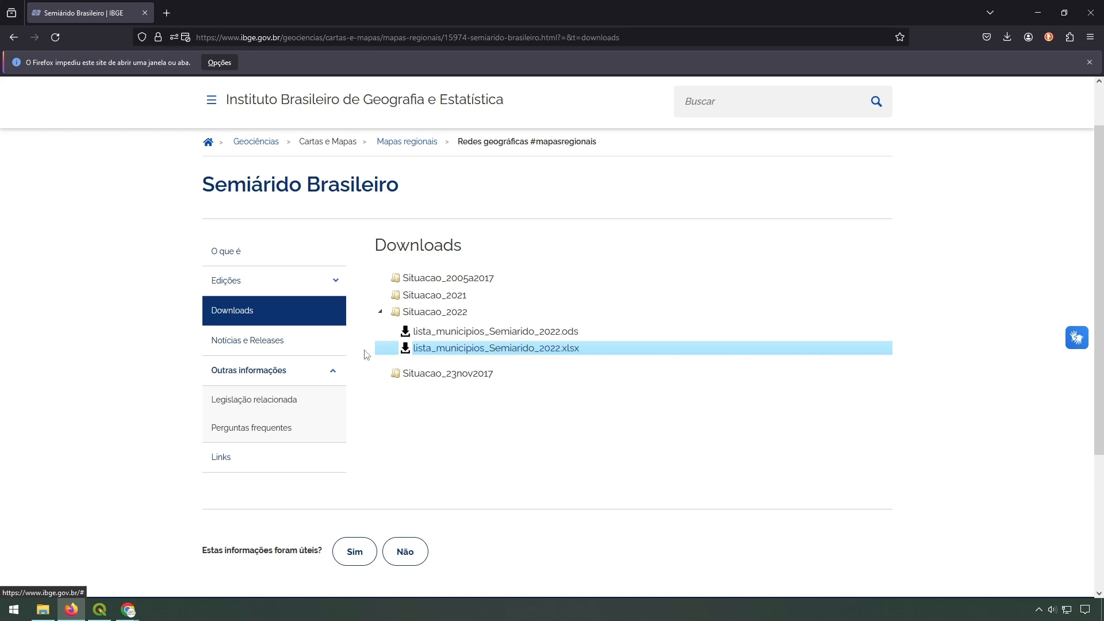
Download lista_municipios_Semiarido_2022.xlsx into the Semiarido folder inside IBGE
click(569, 350)
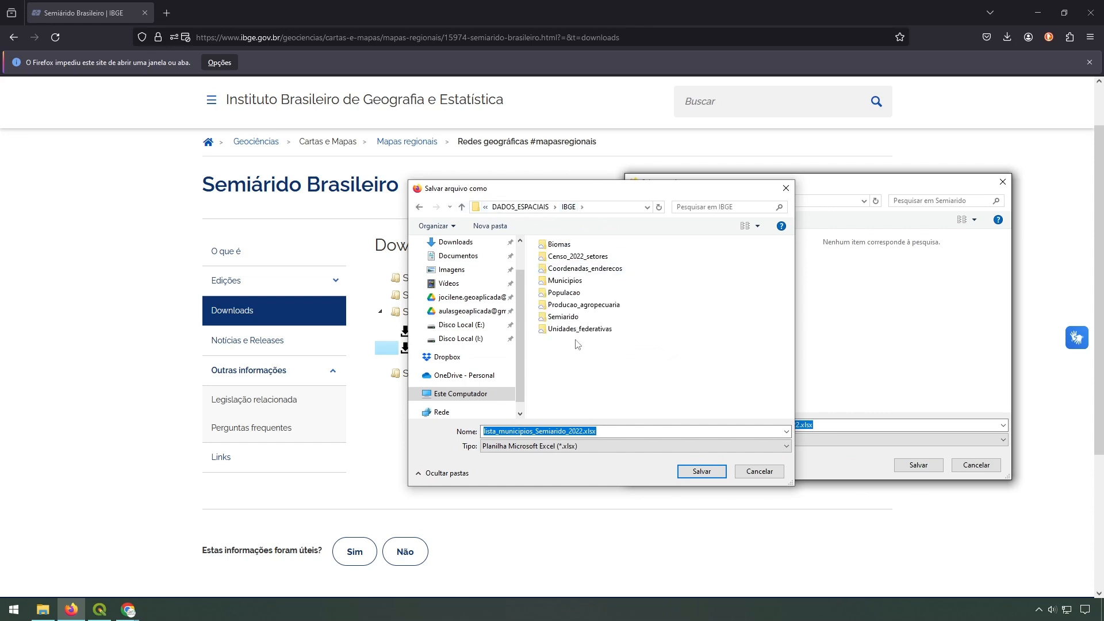
click(569, 319)
double_click(569, 318)
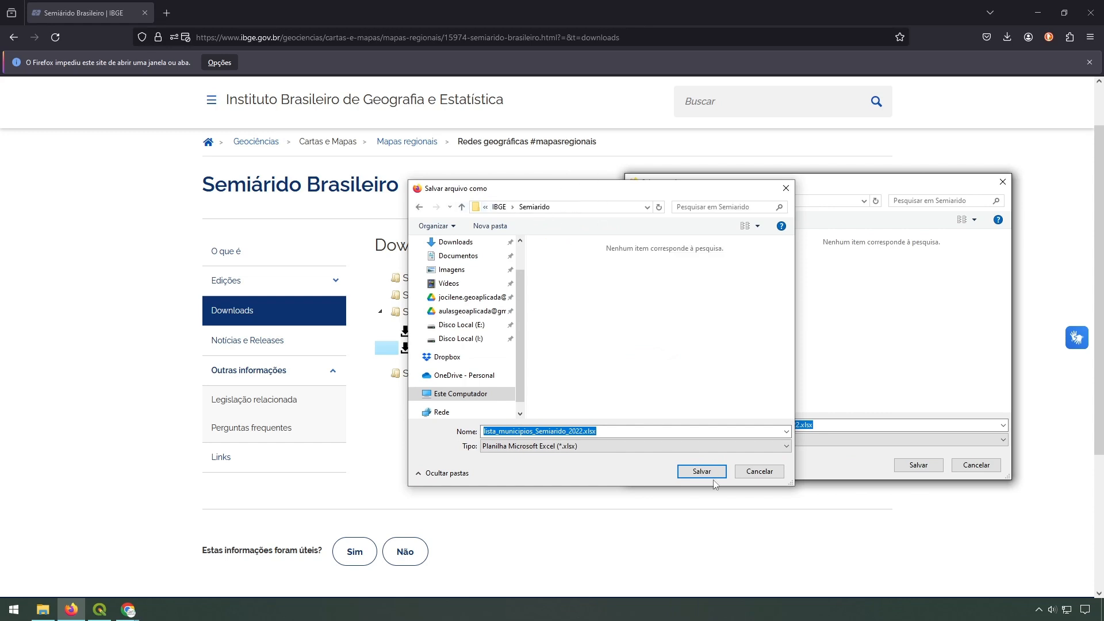
click(702, 471)
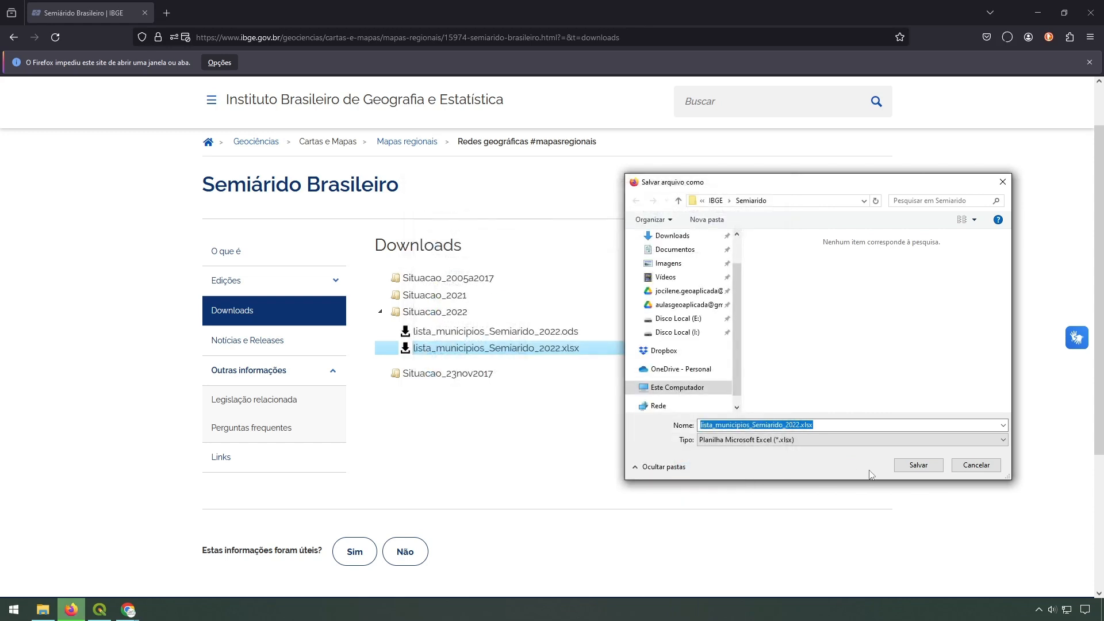
click(976, 466)
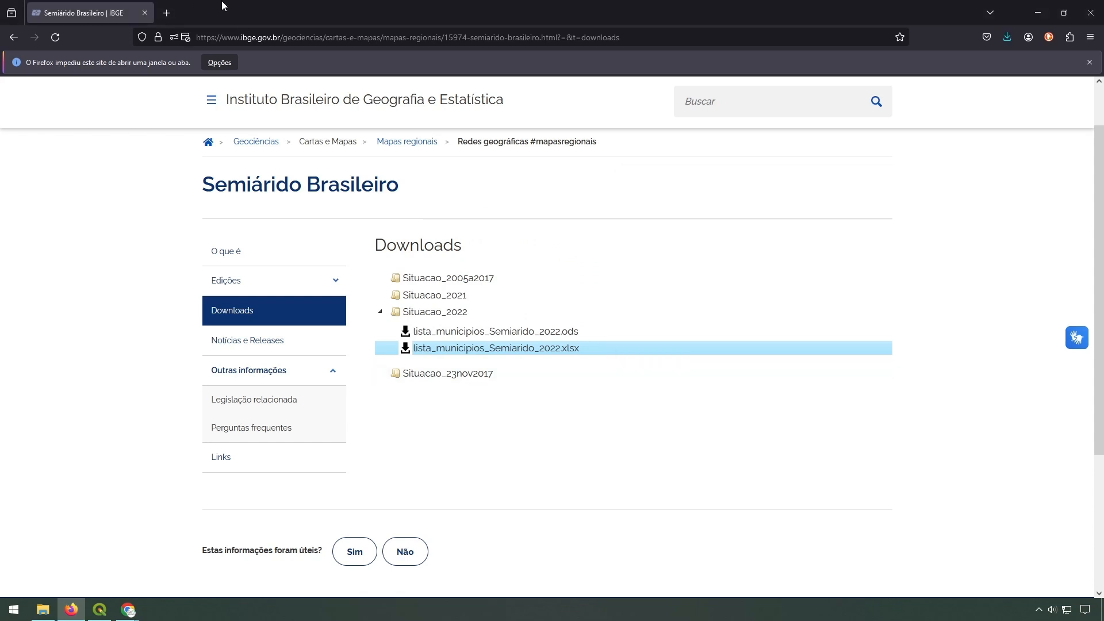
Search the web for "shapefile municipios brasil" in a new tab and open the Geoaplicada page Municípios do Brasil
click(167, 12)
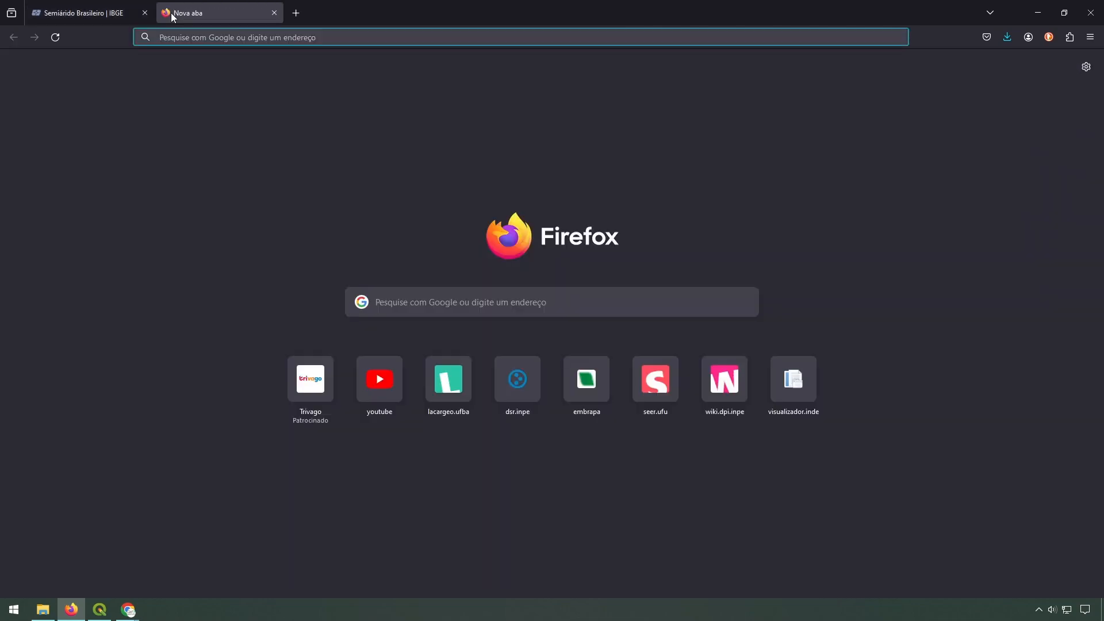
text(shapefile munic)
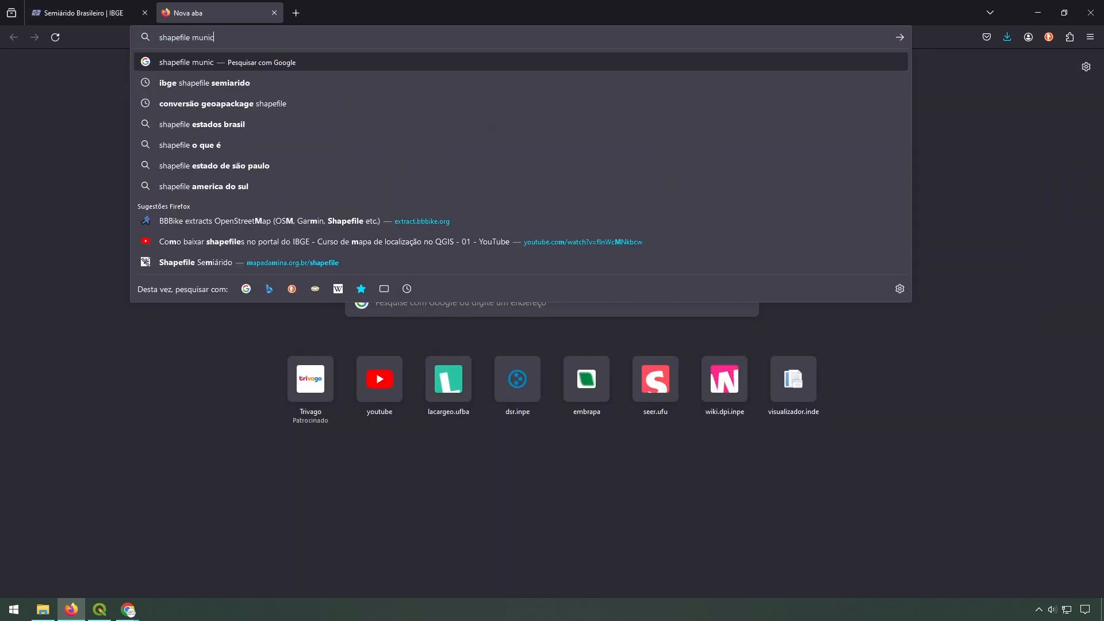
text(ipios brasil)
key(Return)
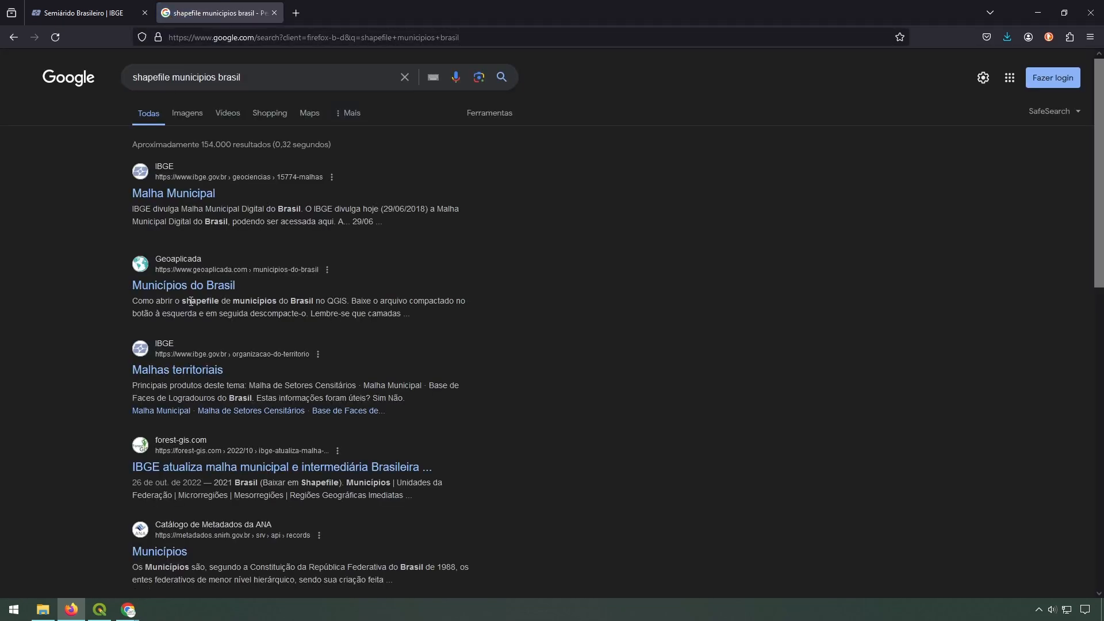
click(156, 285)
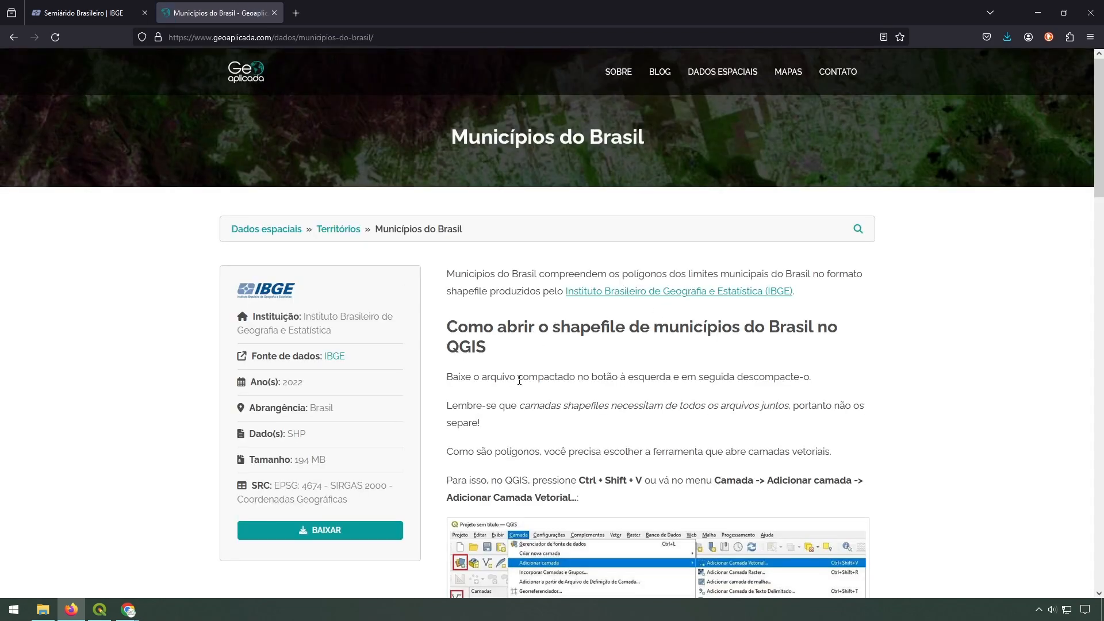
scroll(516, 366, down, 1)
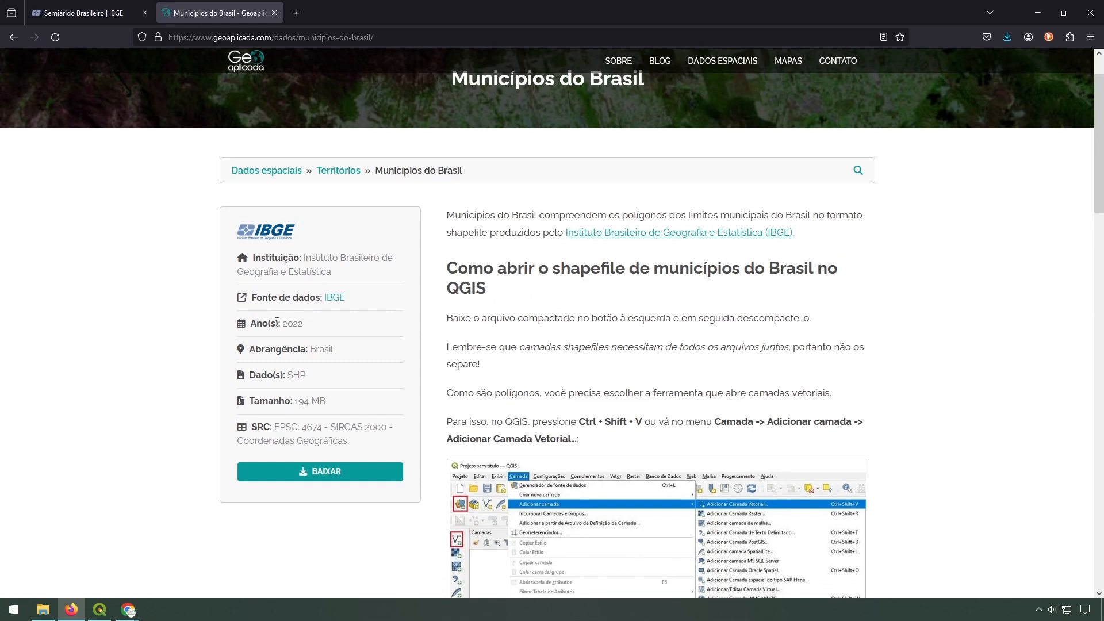
drag(285, 321, 321, 322)
click(345, 338)
click(322, 472)
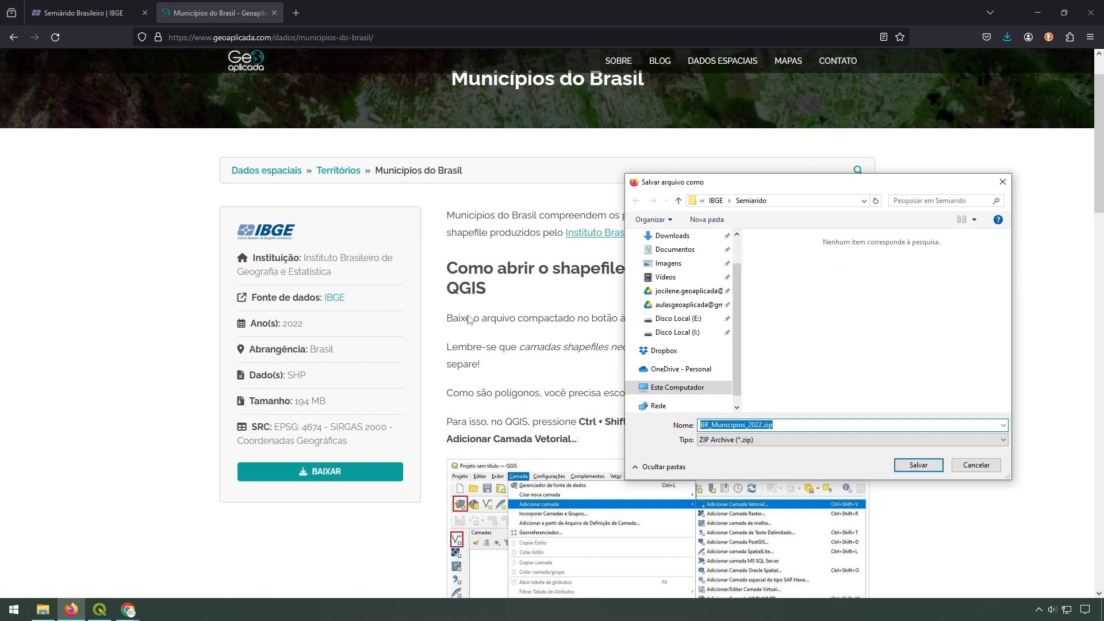
drag(824, 194, 650, 190)
click(572, 418)
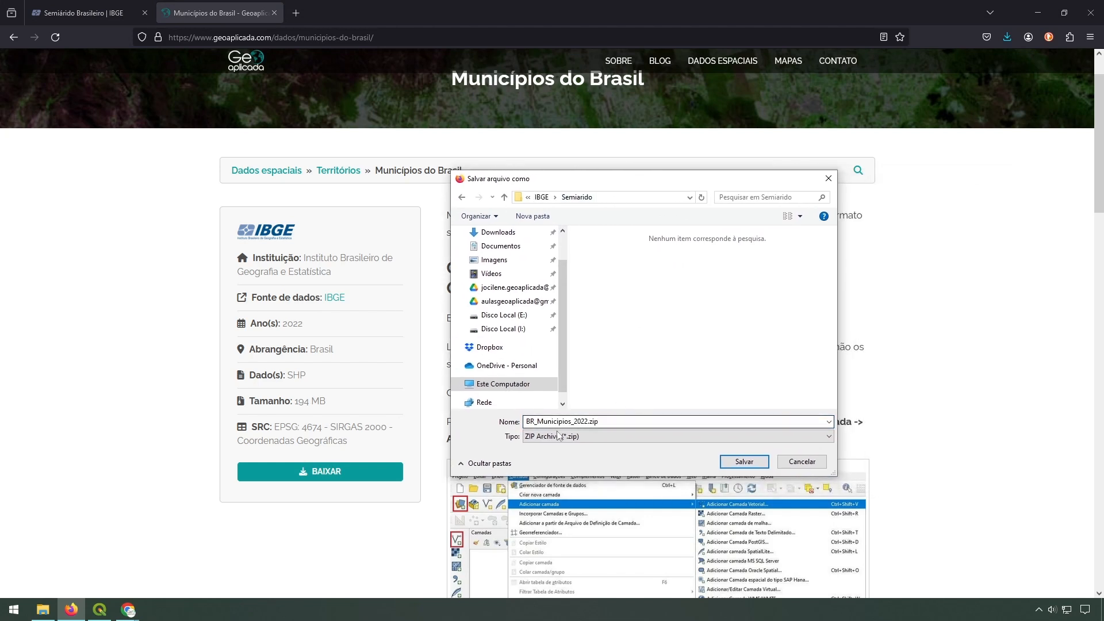
click(541, 197)
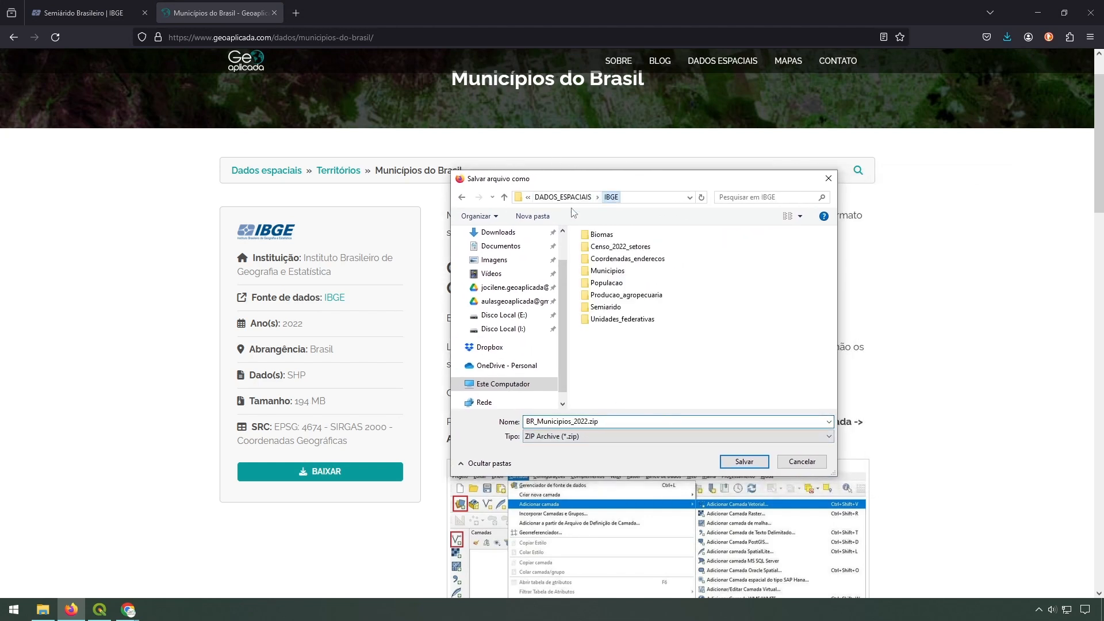
double_click(608, 271)
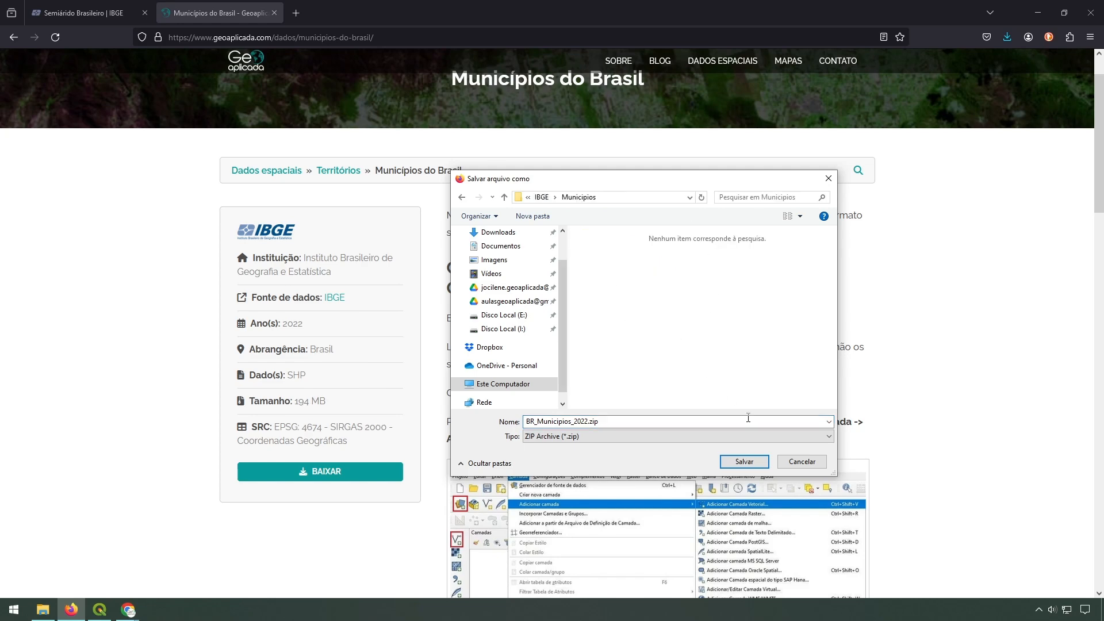
click(801, 462)
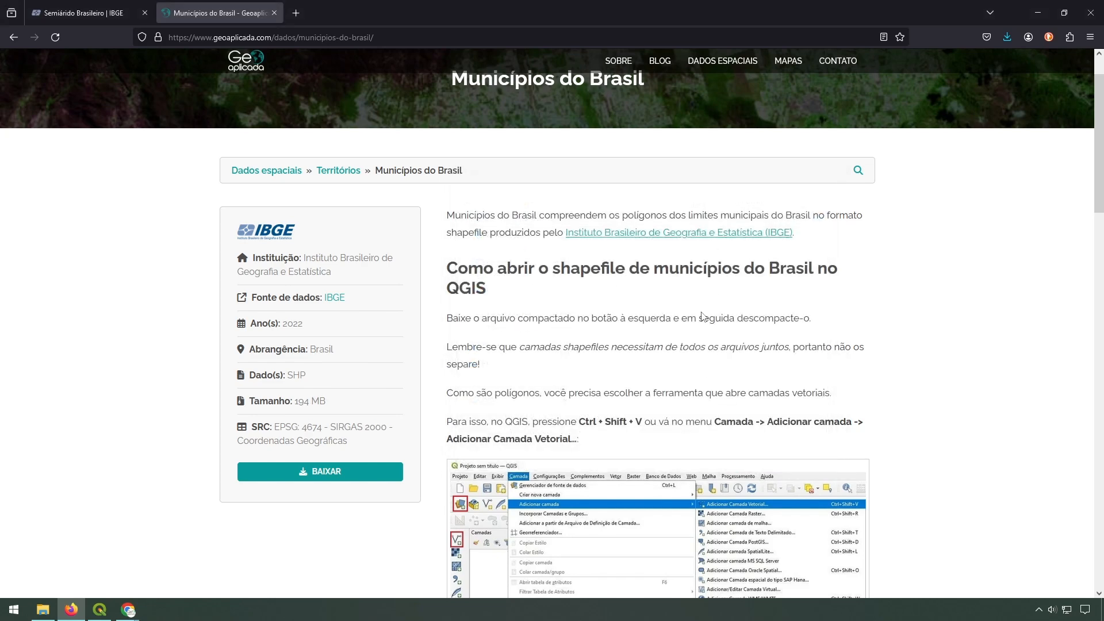
Switch to QGIS and add BR_Municipios_2022.shp from the IBGE Municipios folder as a vector layer
click(100, 609)
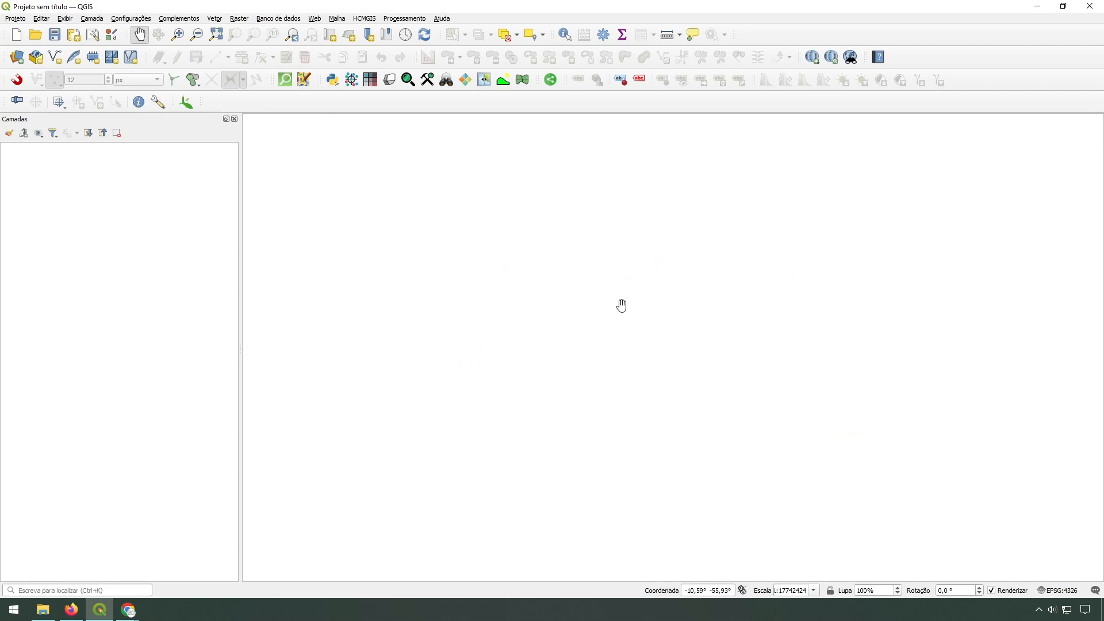
click(16, 57)
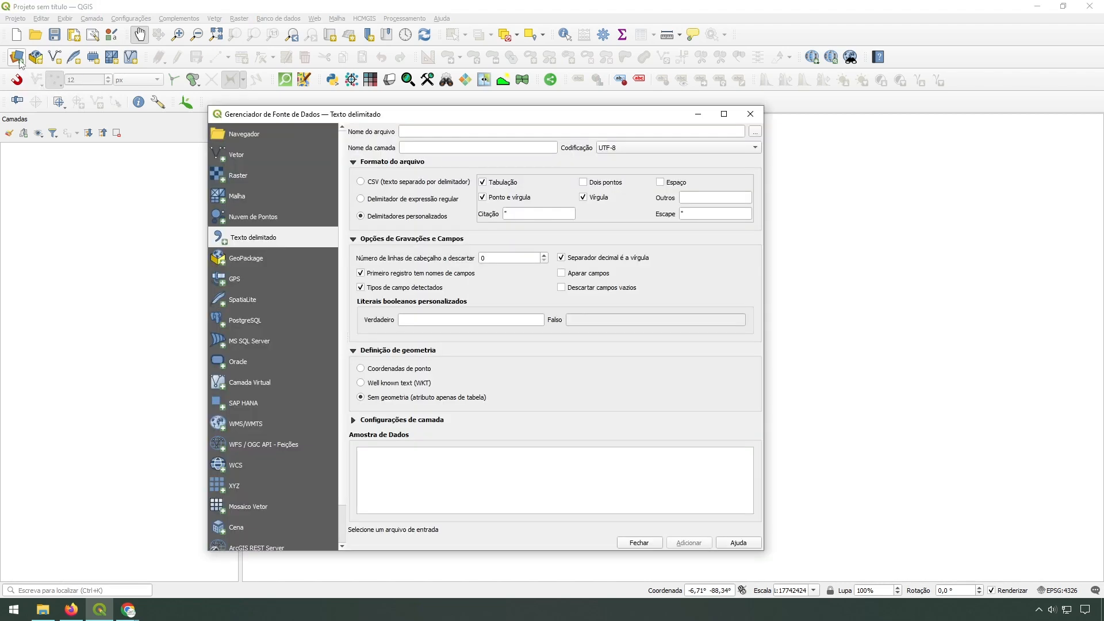
click(229, 154)
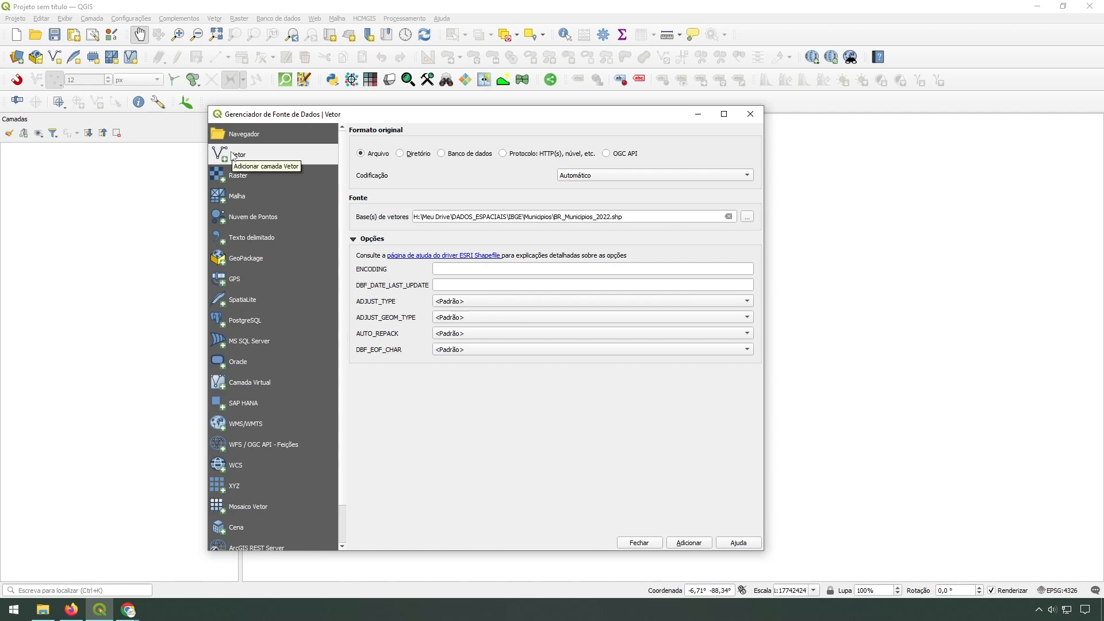
click(747, 216)
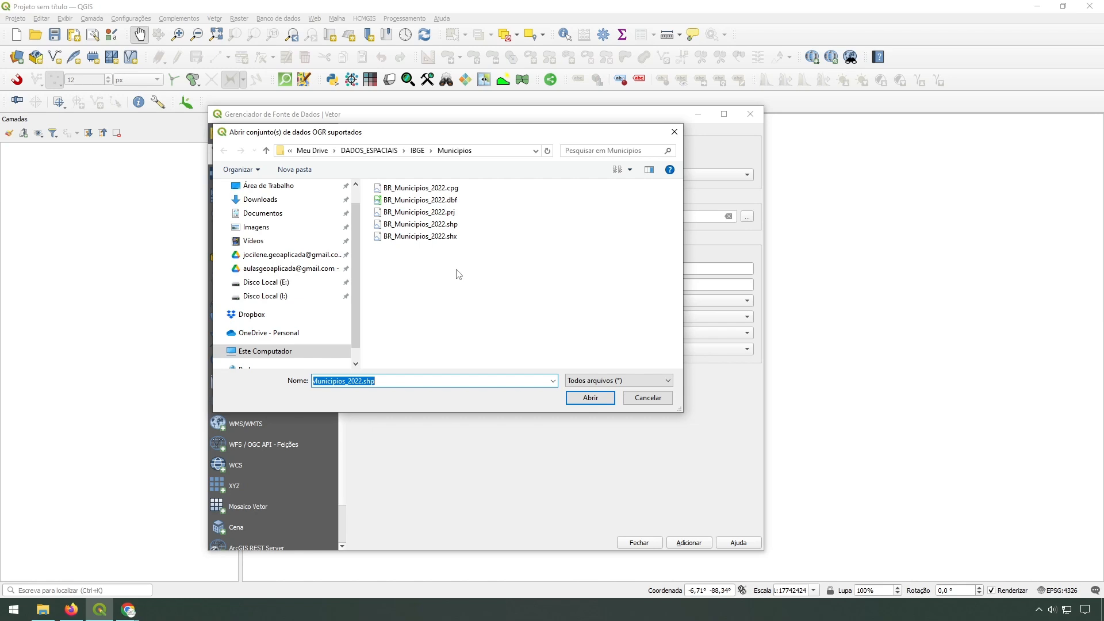
drag(505, 272, 429, 173)
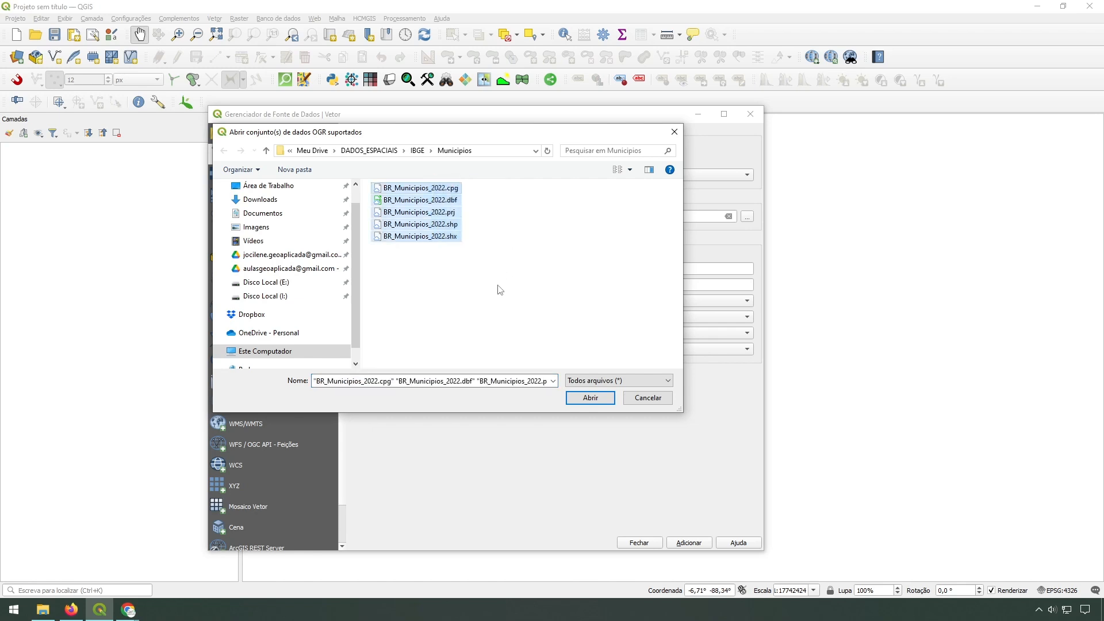
click(500, 289)
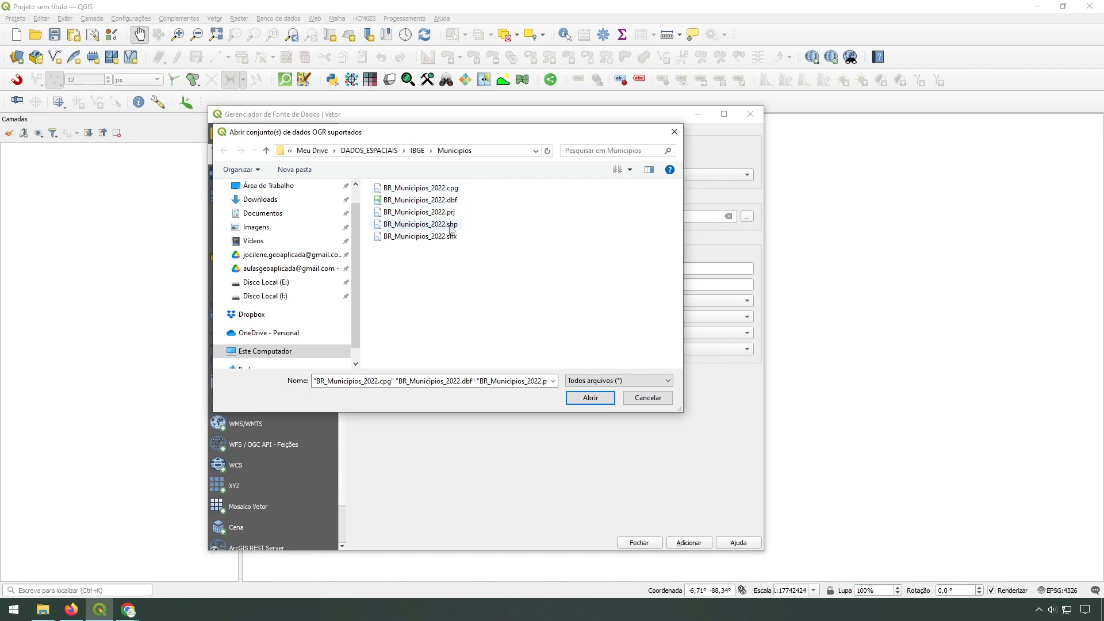
click(429, 225)
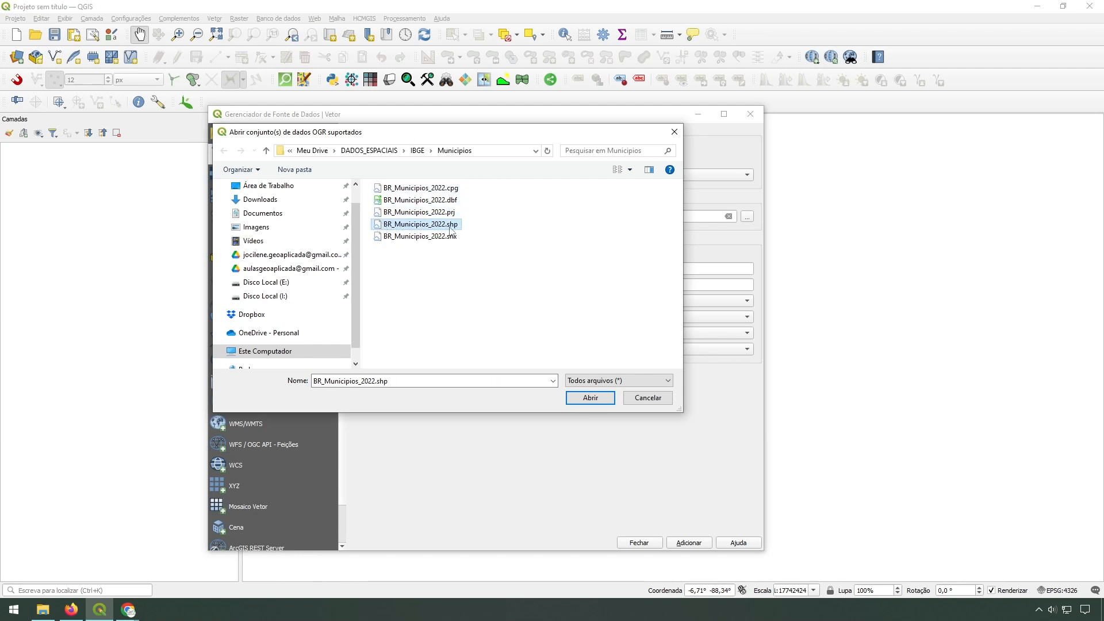
click(591, 398)
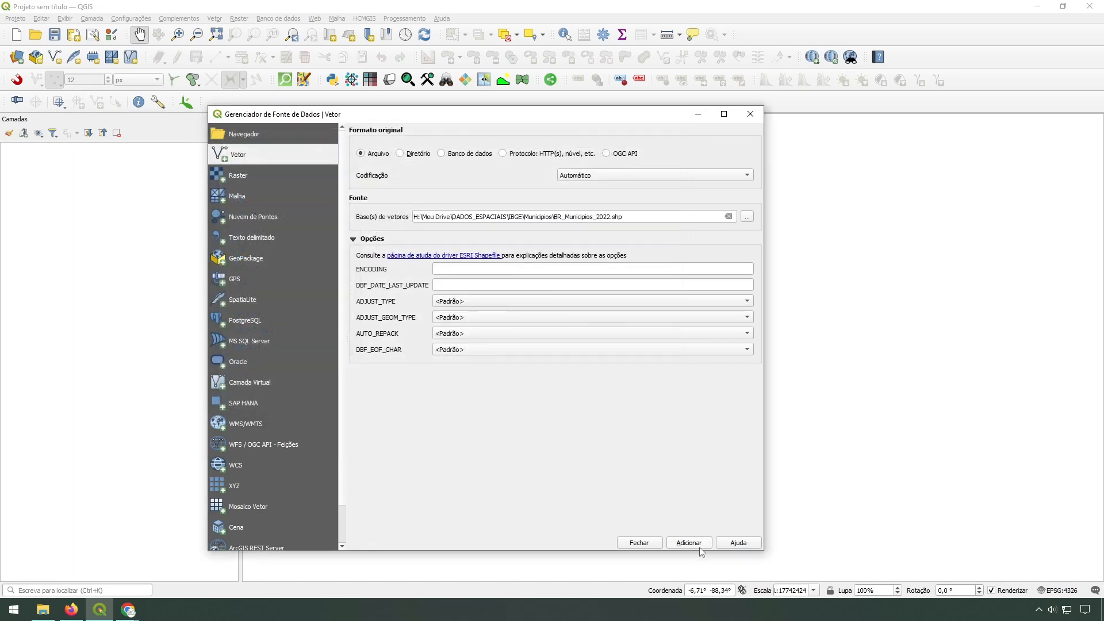
click(688, 542)
click(632, 543)
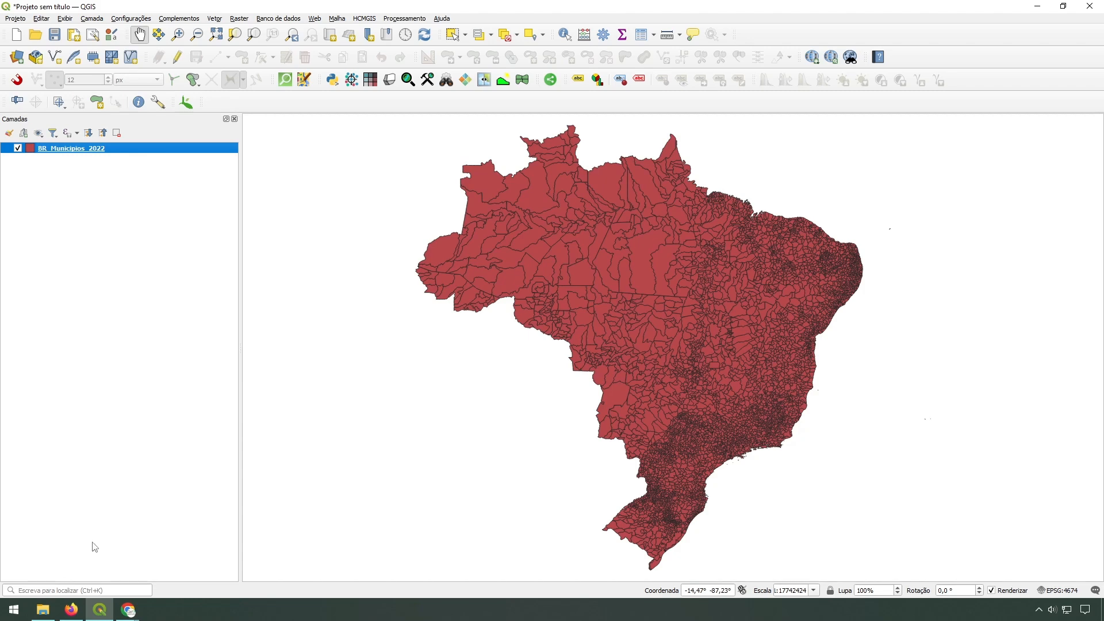
Open lista_municipios_Semiarido_2022.xlsx from the Semiarido folder in LibreOffice Calc and view the NM_MUN filter options
click(45, 613)
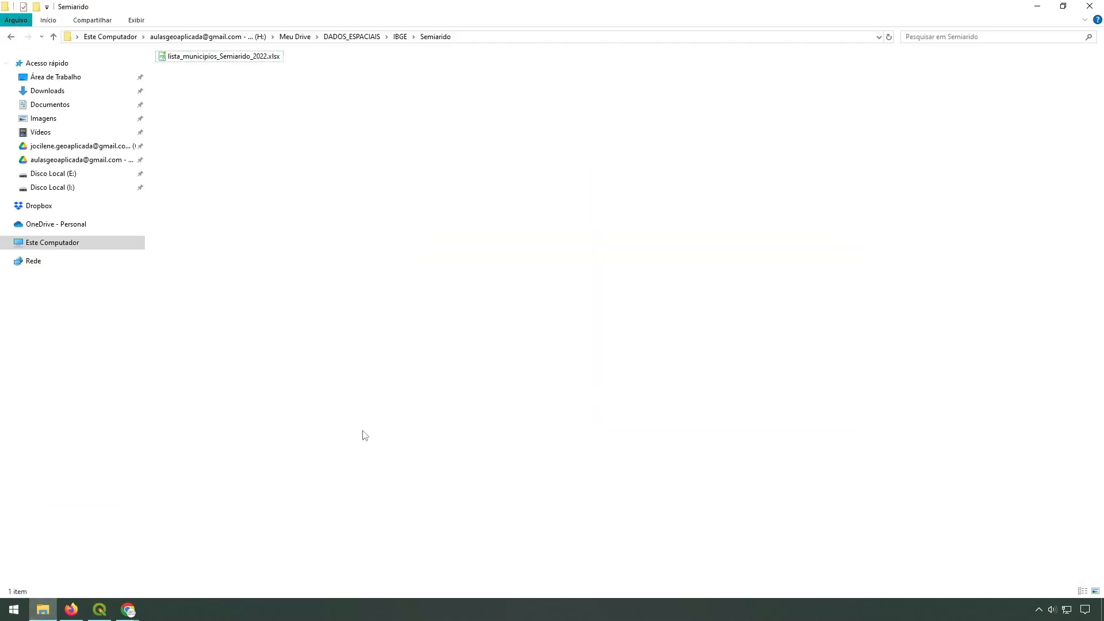
double_click(244, 57)
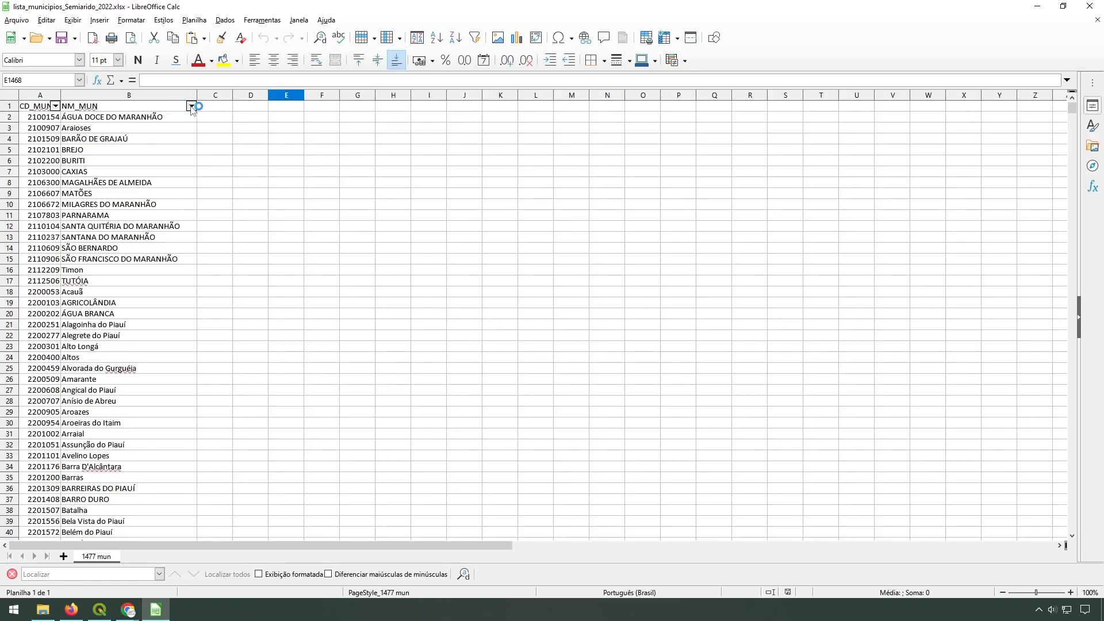
click(190, 106)
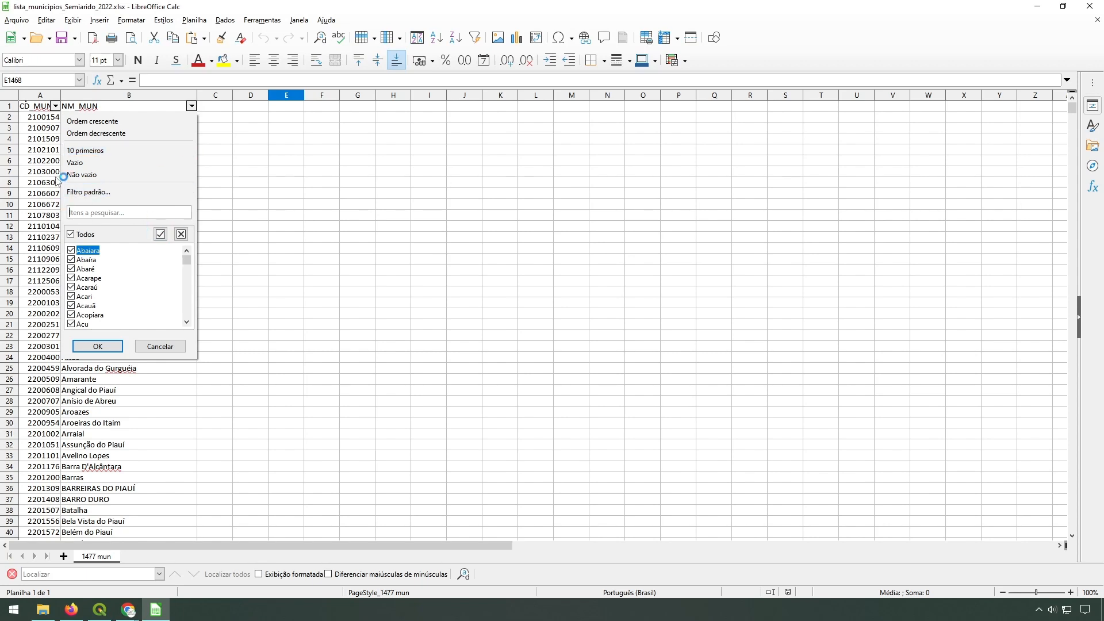
click(224, 181)
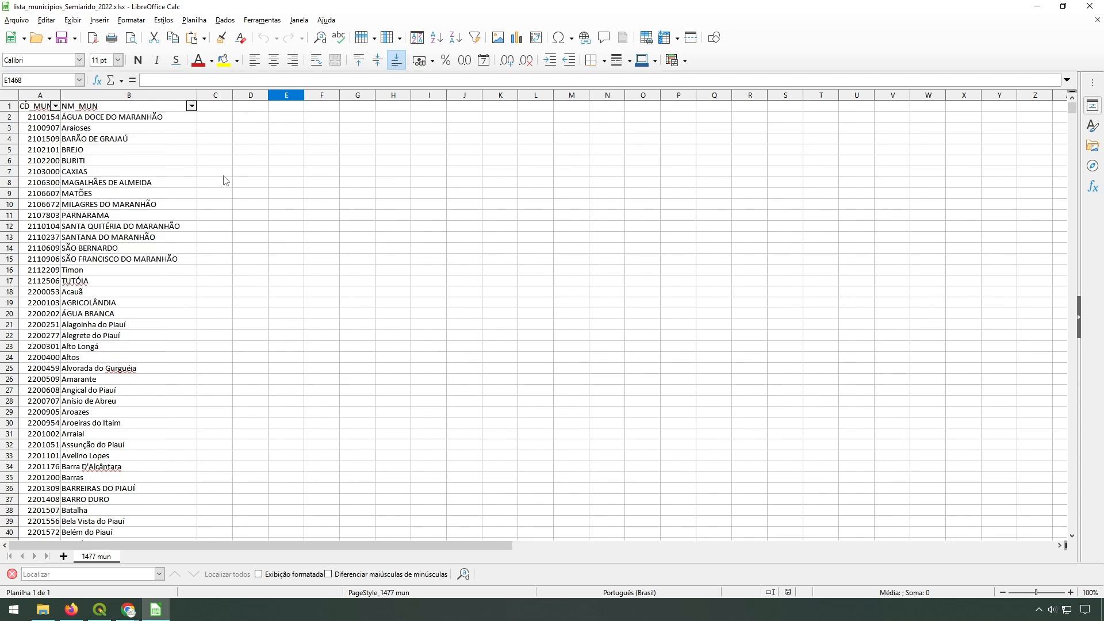
Create a blank spreadsheet and copy cells A2:B1478 from lista_municipios_Semiarido_2022.xlsx
click(58, 118)
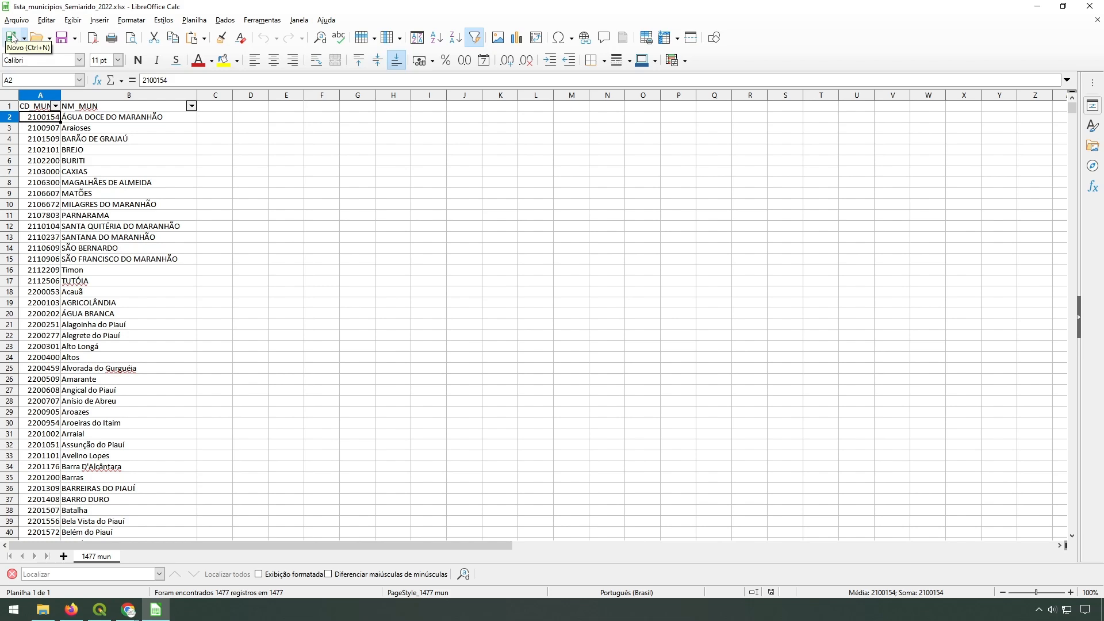
click(11, 38)
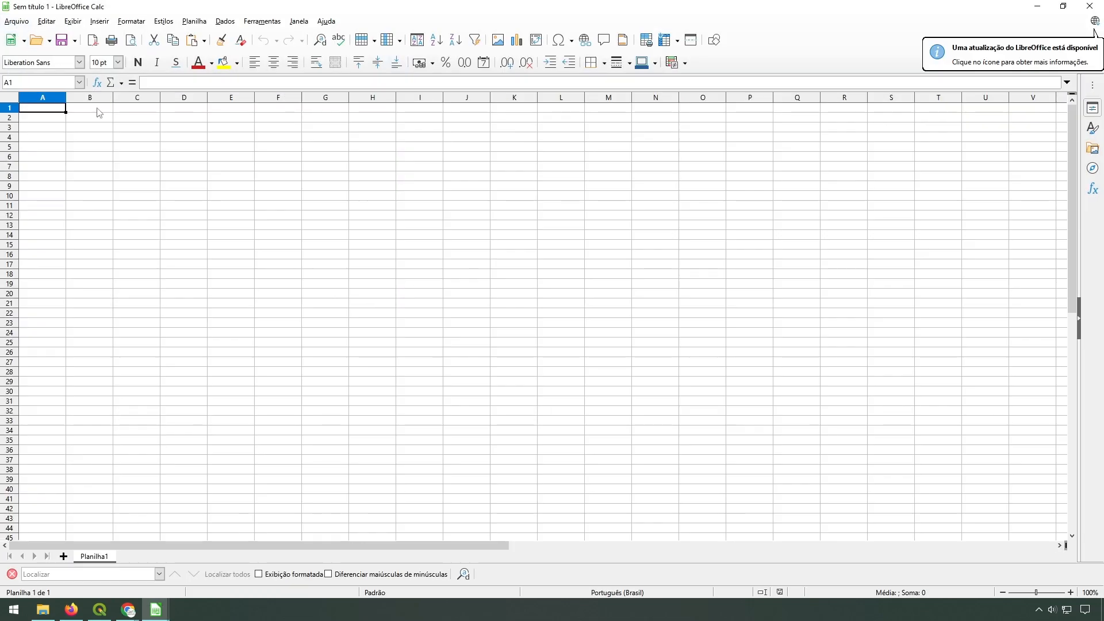
key(ctrl+w)
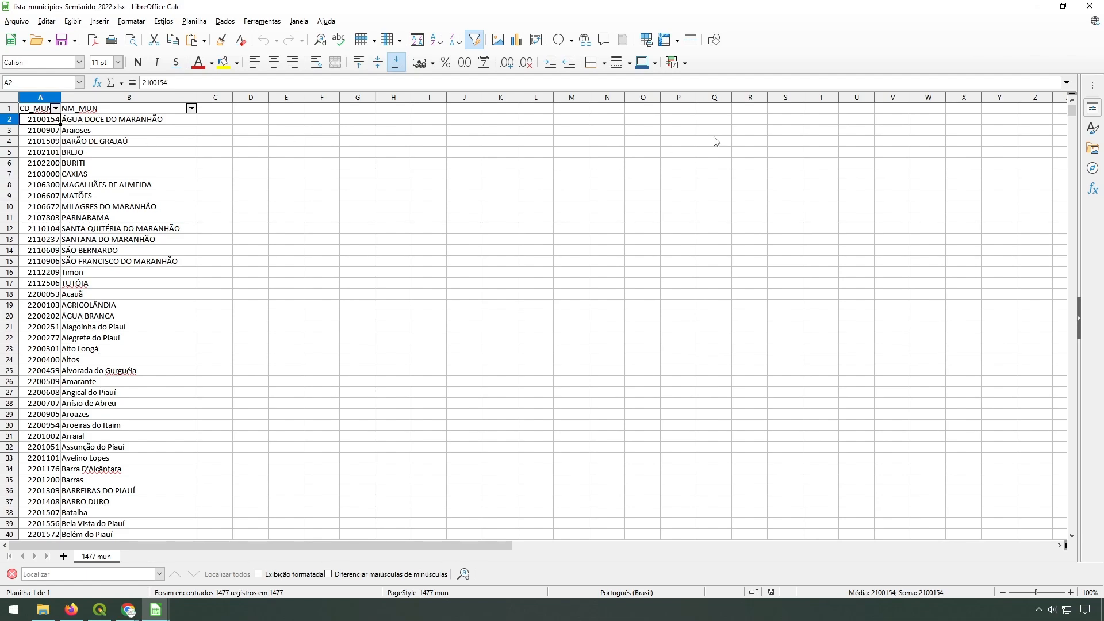
drag(1068, 109, 1042, 503)
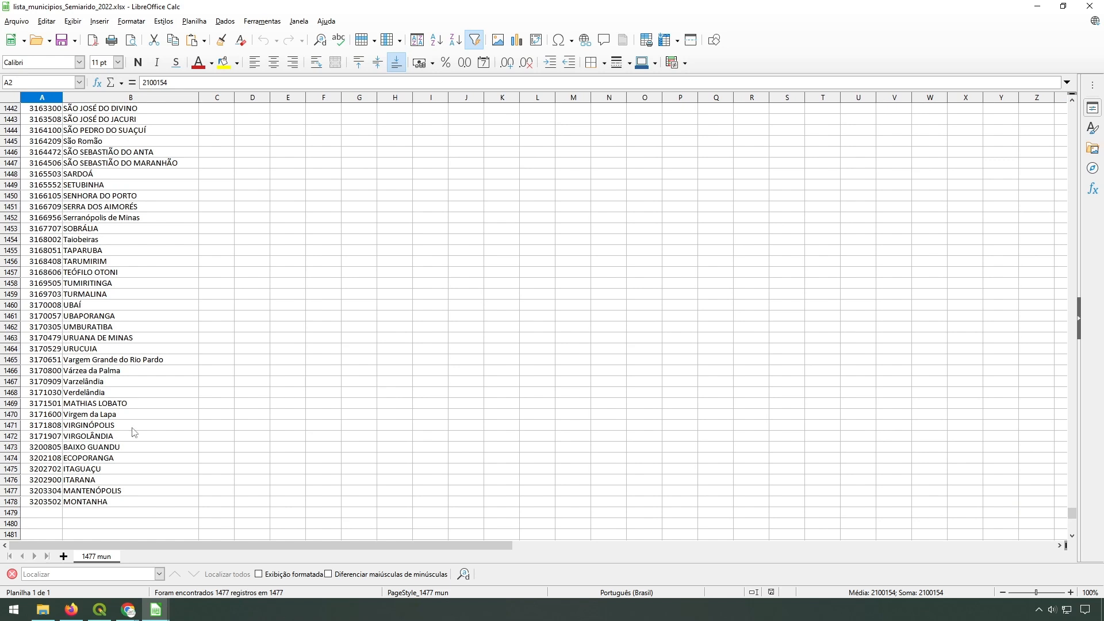
shift+click(112, 502)
right_click(135, 455)
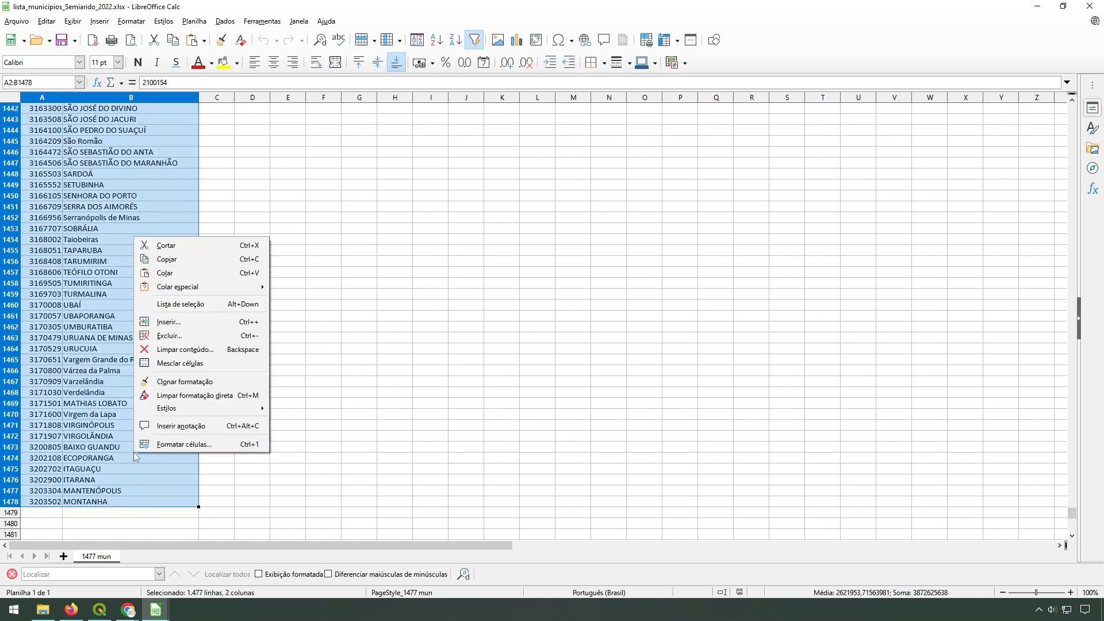
click(176, 262)
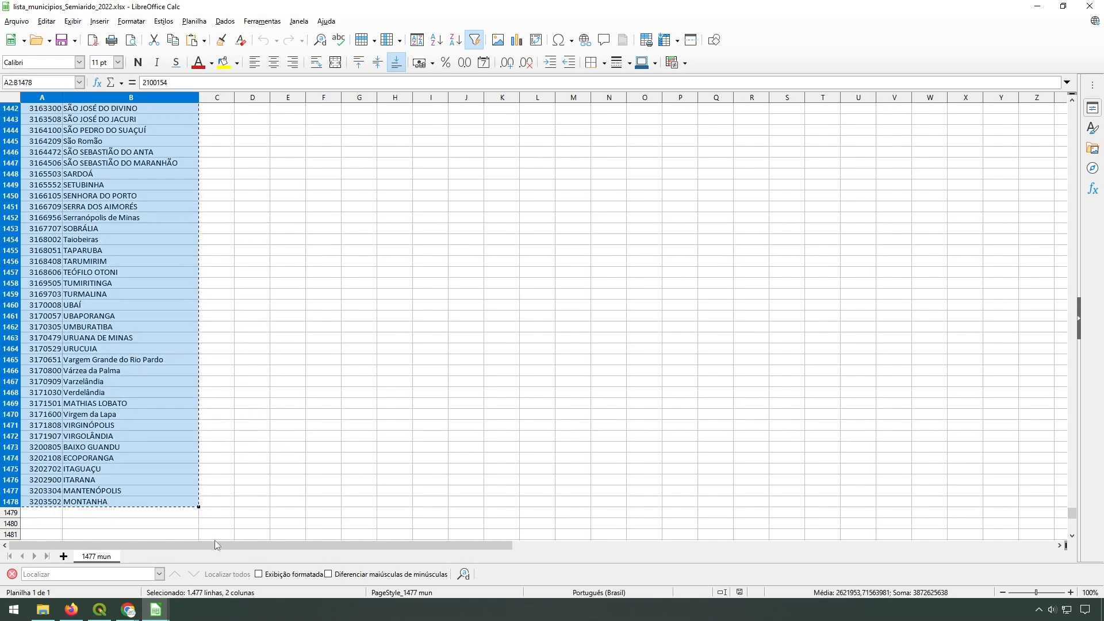
Paste the copied municipality rows into the blank spreadsheet starting at A2 and widen columns A and B
mouse_move(158, 613)
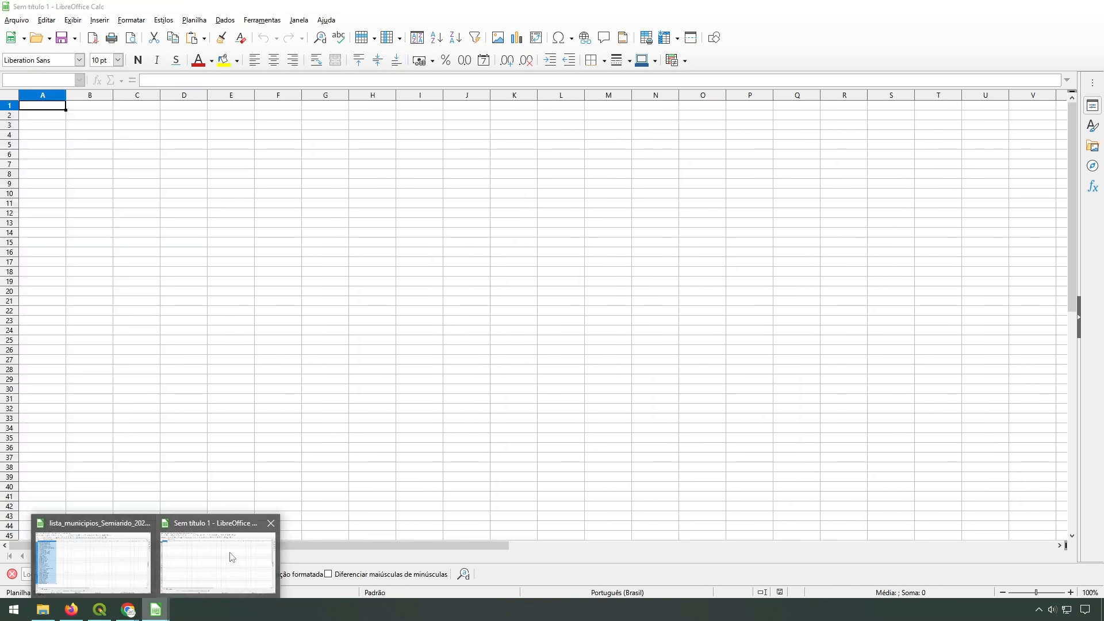
click(232, 557)
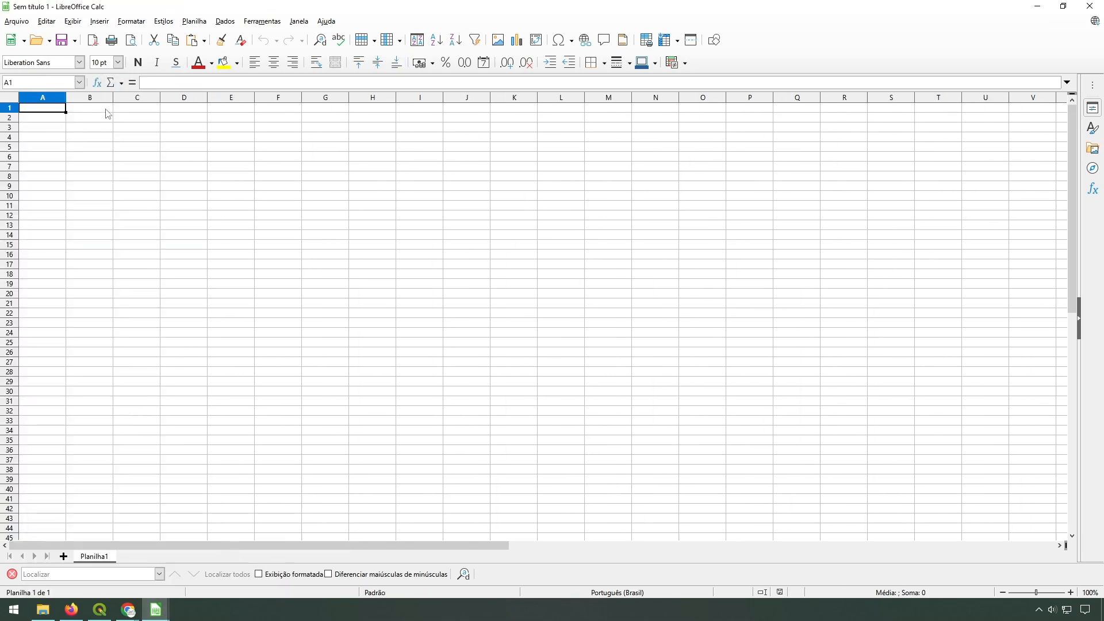
click(40, 119)
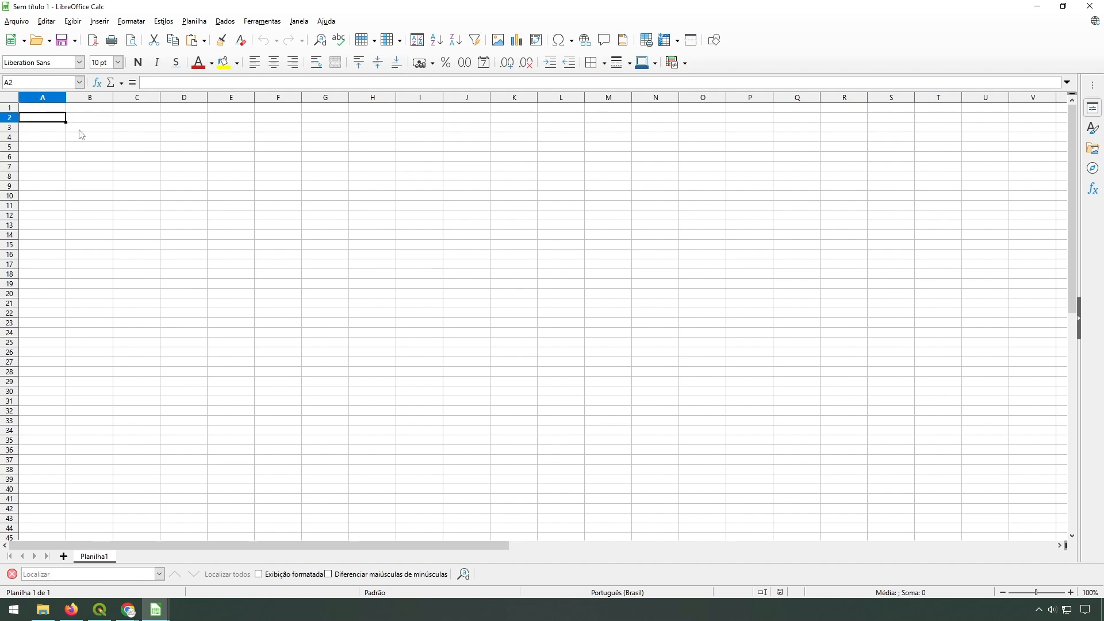
key(ctrl+v)
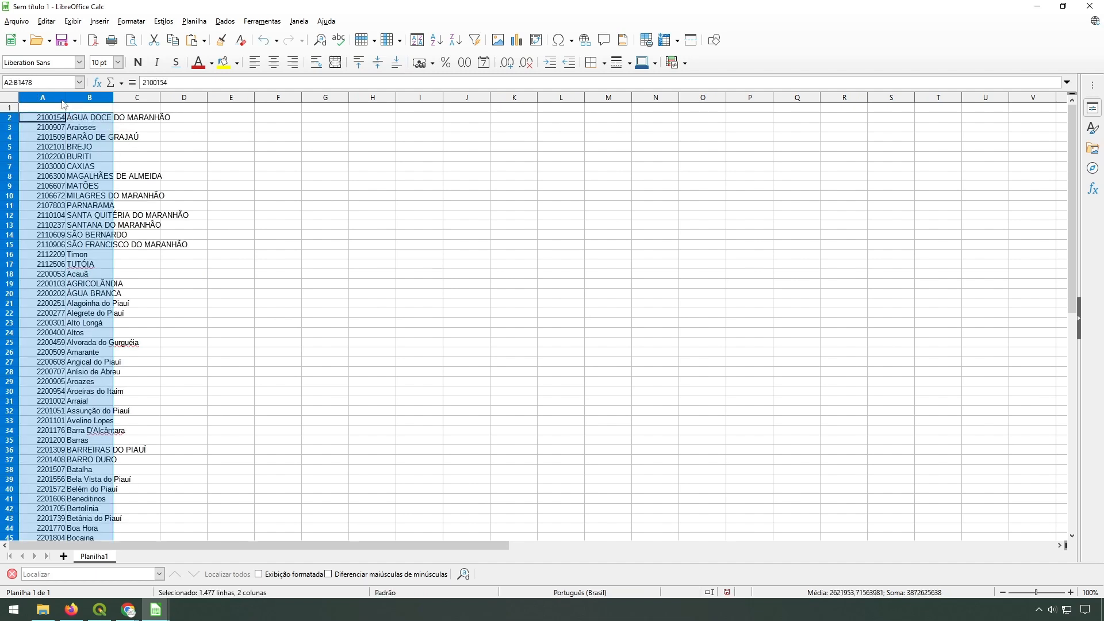
double_click(66, 97)
drag(135, 97, 202, 97)
Enter the headers Geocodigo in A1 and Municipios in B1, and widen column B to fit the municipality names
click(41, 110)
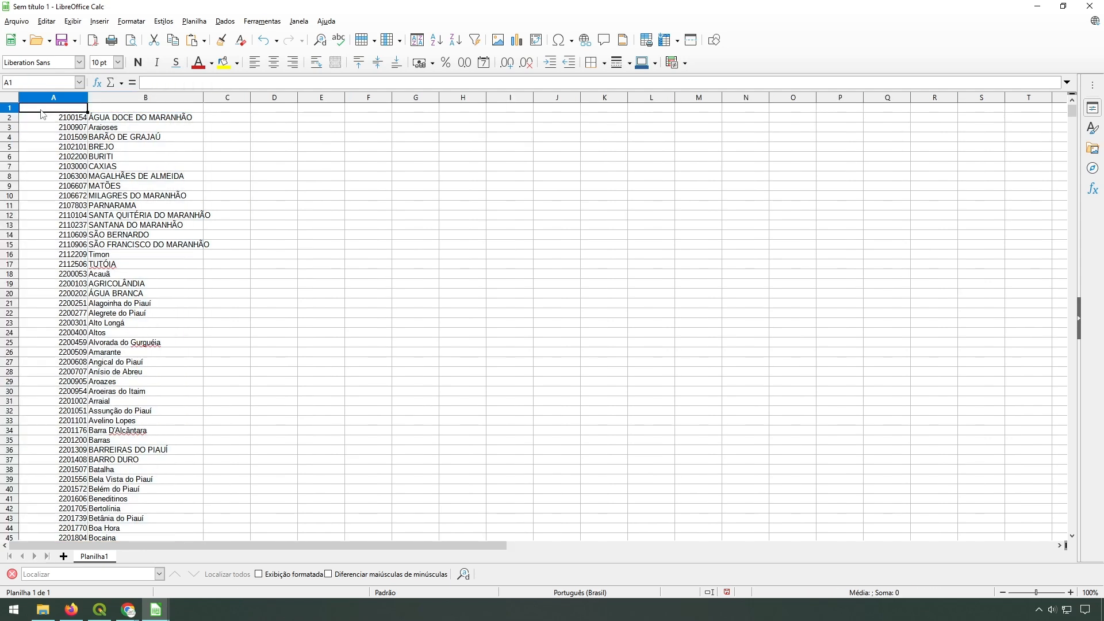
text(Geocodigo)
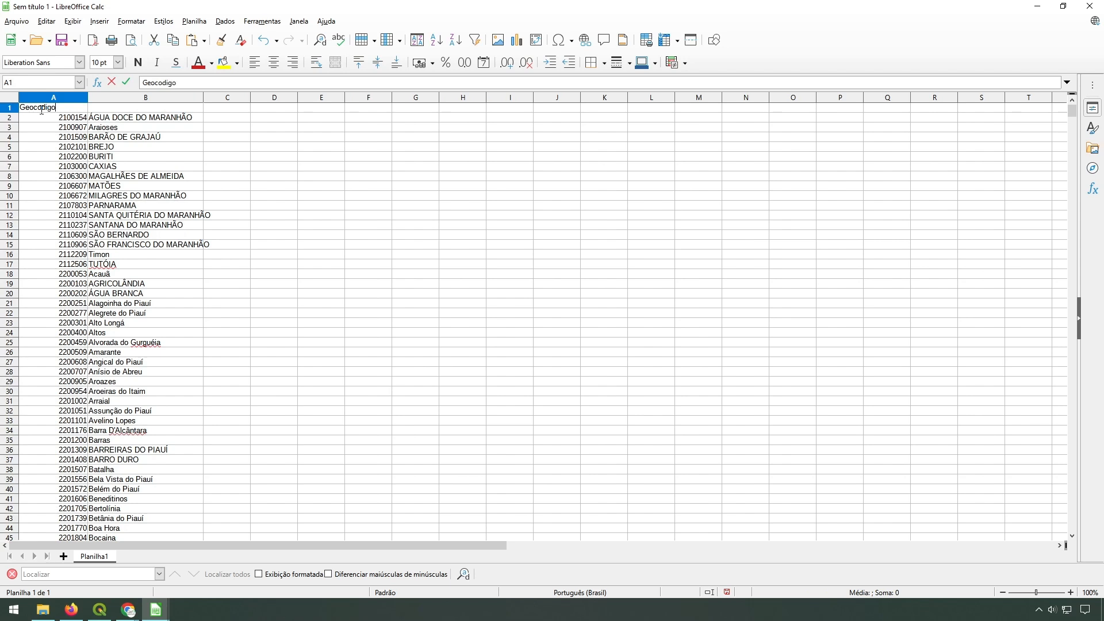
key(Tab)
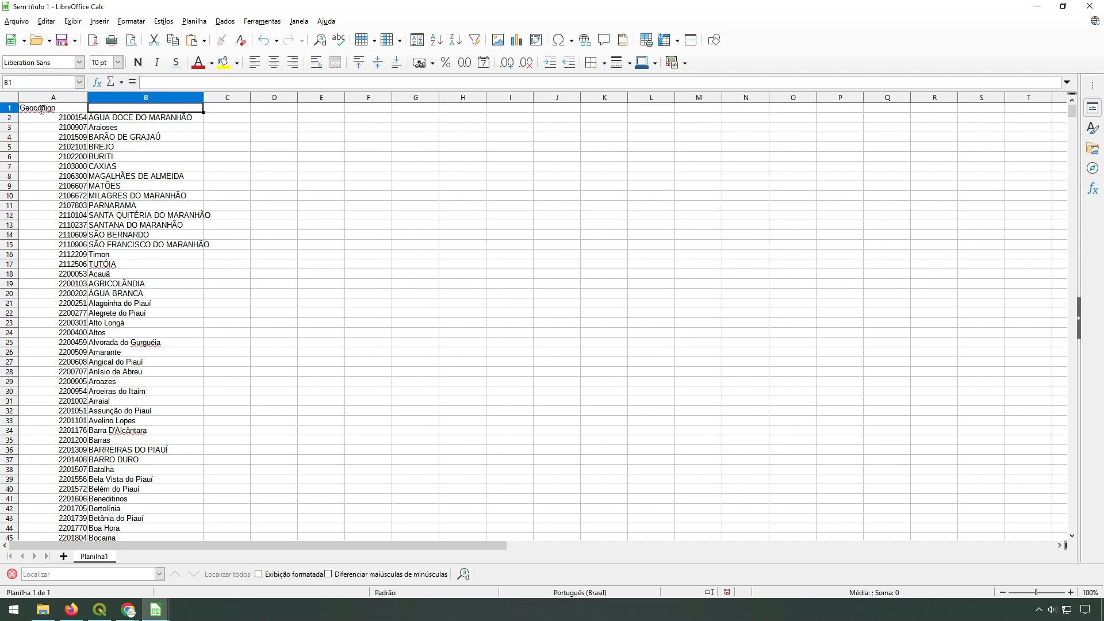
click(62, 110)
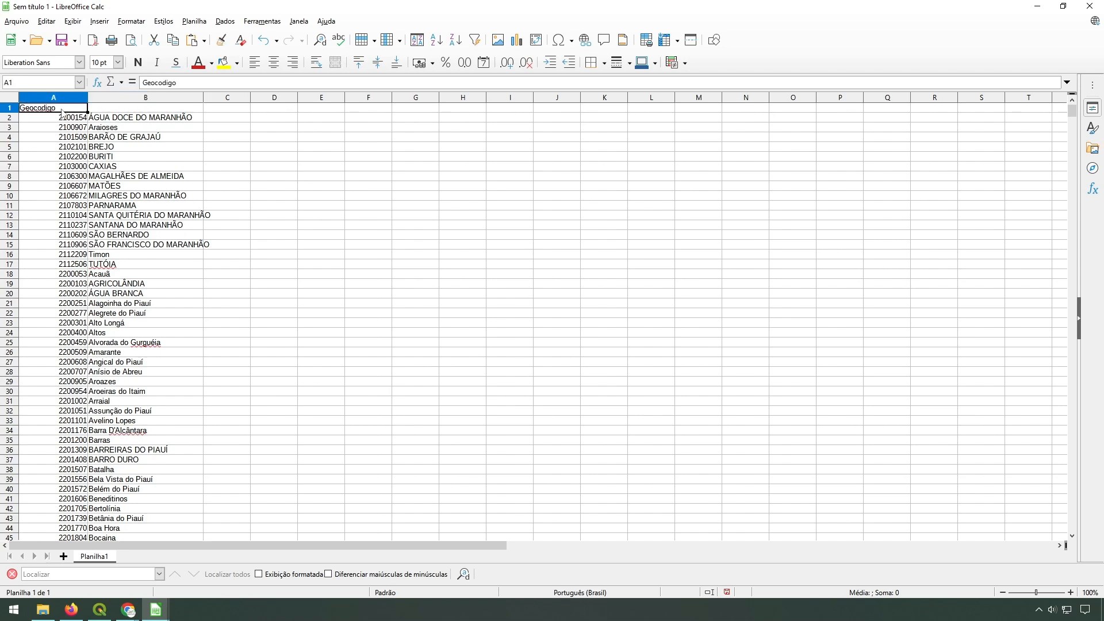
click(114, 109)
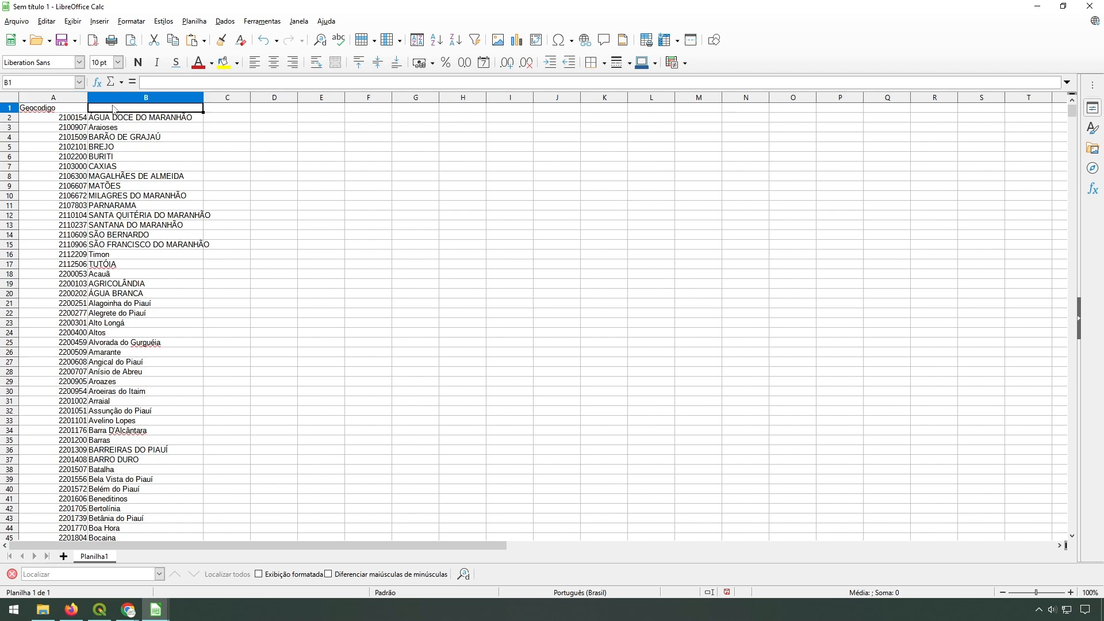
text(Muni)
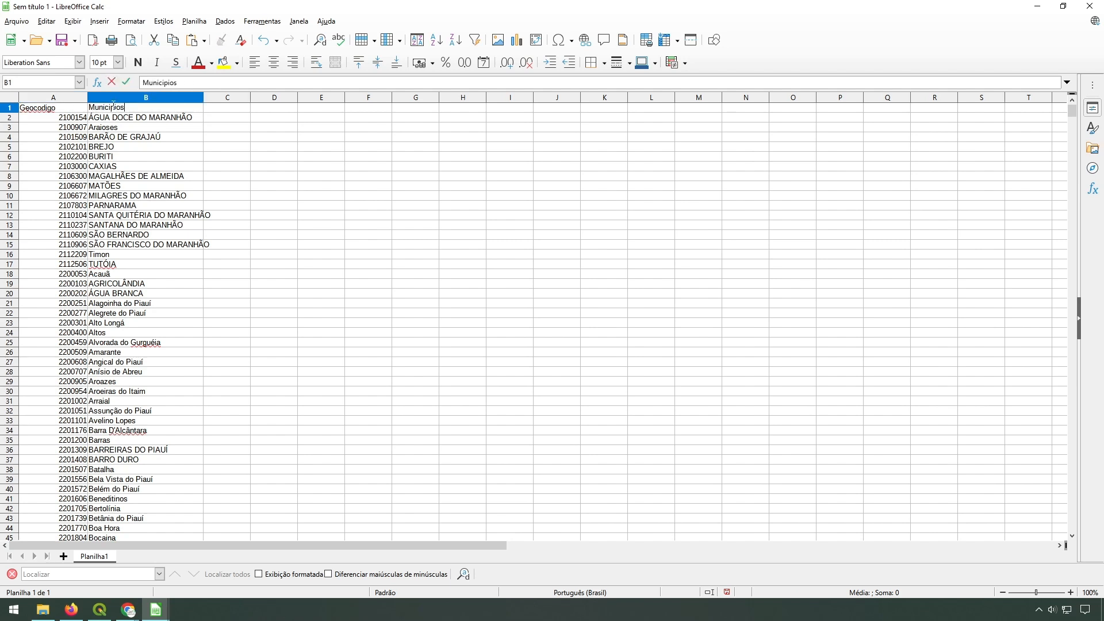
text(cipios)
click(215, 129)
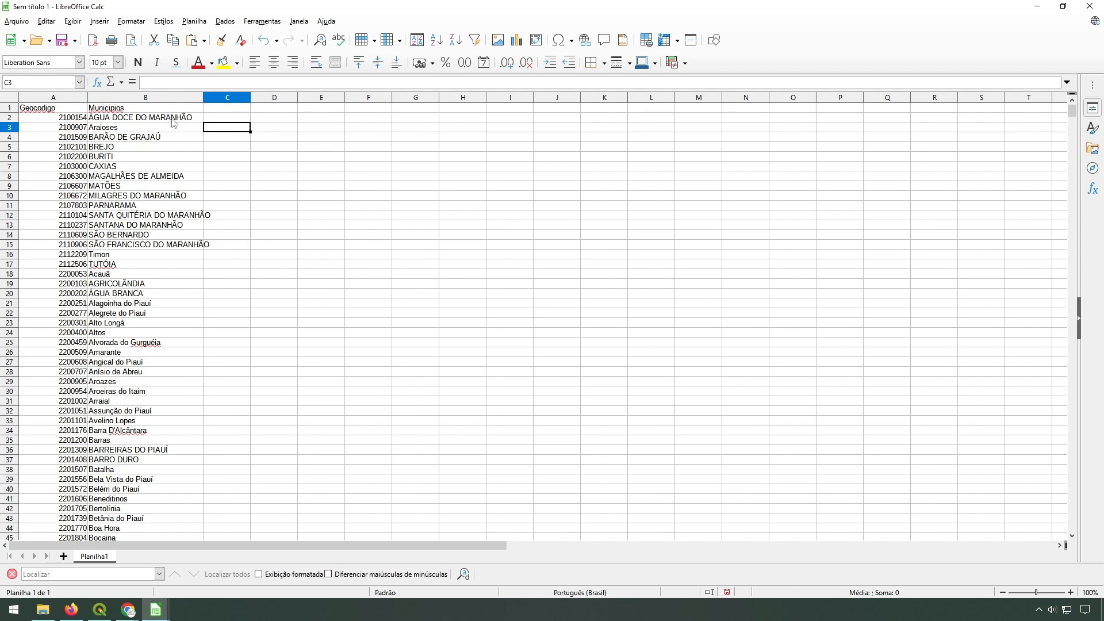
double_click(204, 94)
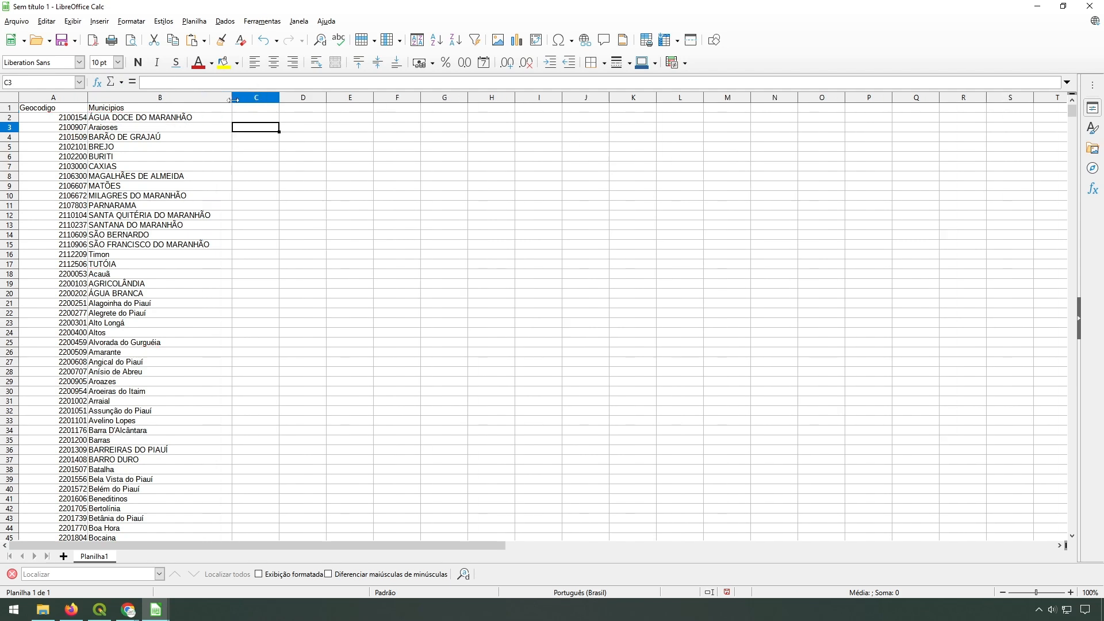
Save the new spreadsheet in the Semiarido folder as a Texto CSV file named Municipios_semiarido_IBGE_2022, accepting the default export settings
click(16, 21)
click(44, 182)
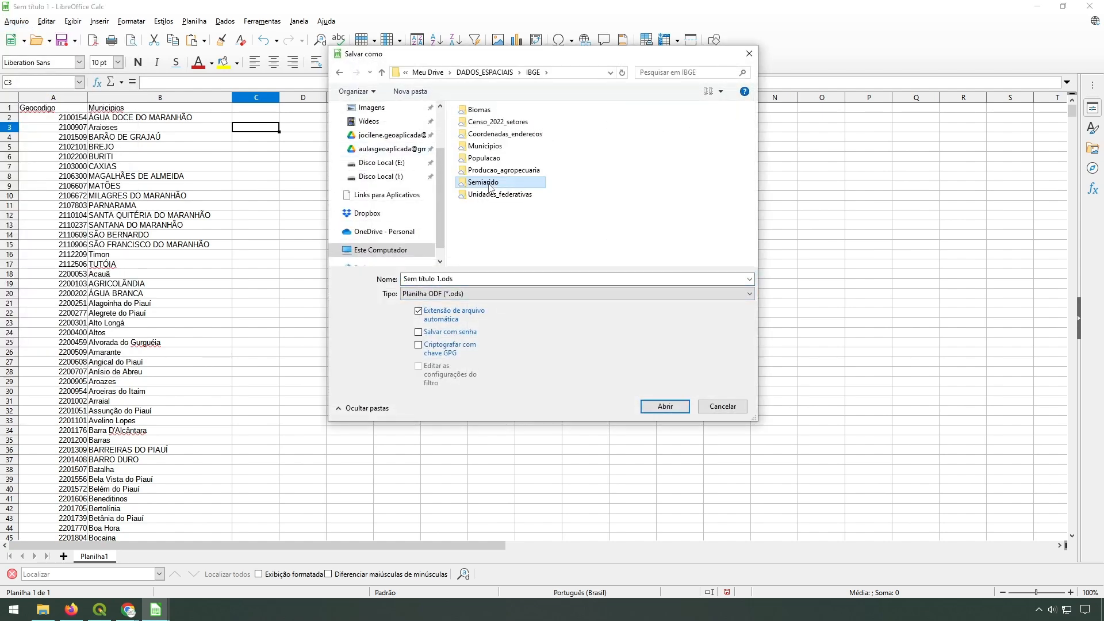
double_click(560, 246)
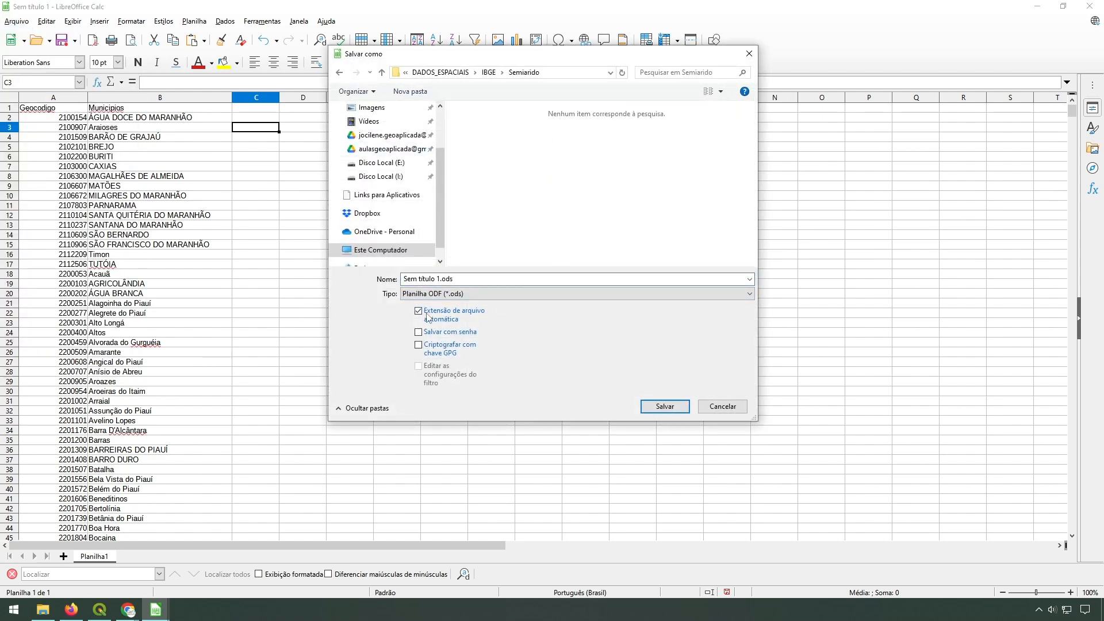
click(432, 296)
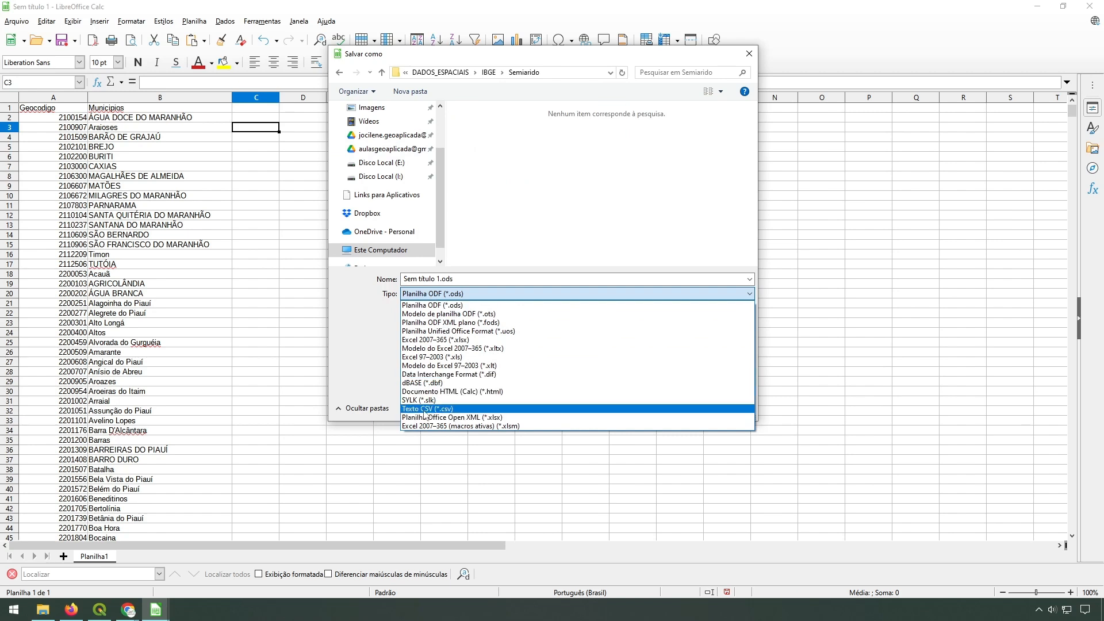
click(425, 409)
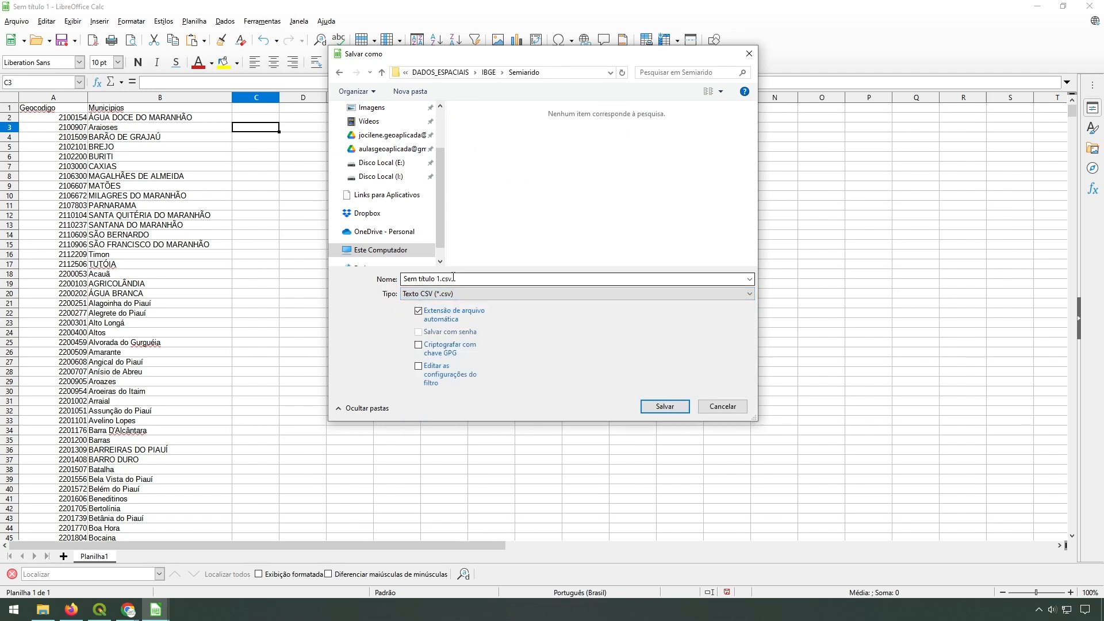
drag(441, 280, 403, 280)
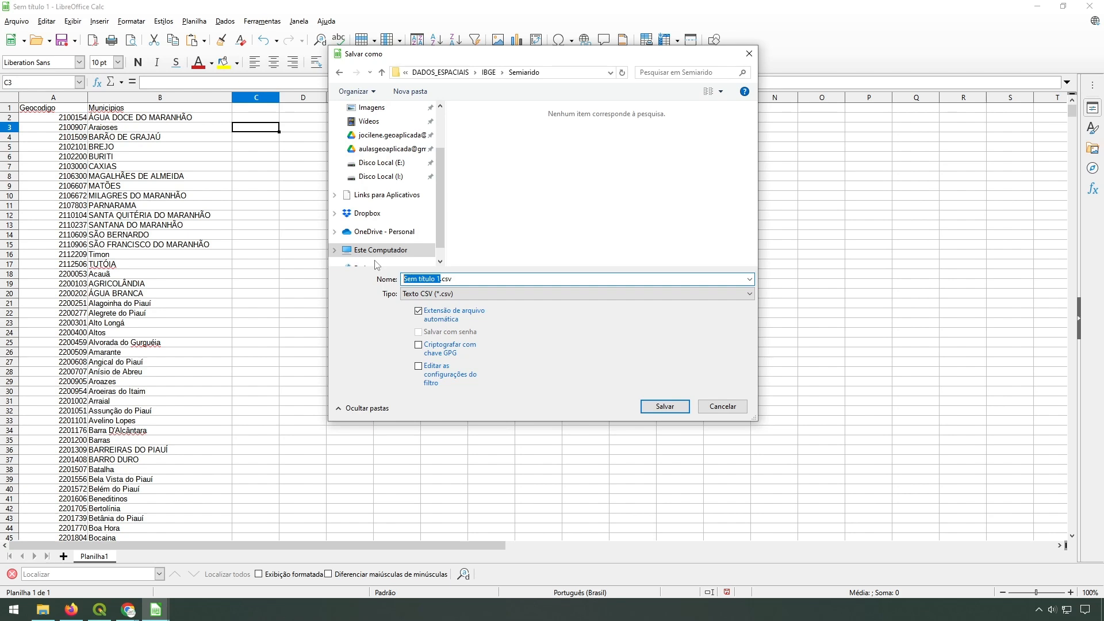
text(Municipios_semiarido_IBGE_2022)
click(662, 405)
click(577, 342)
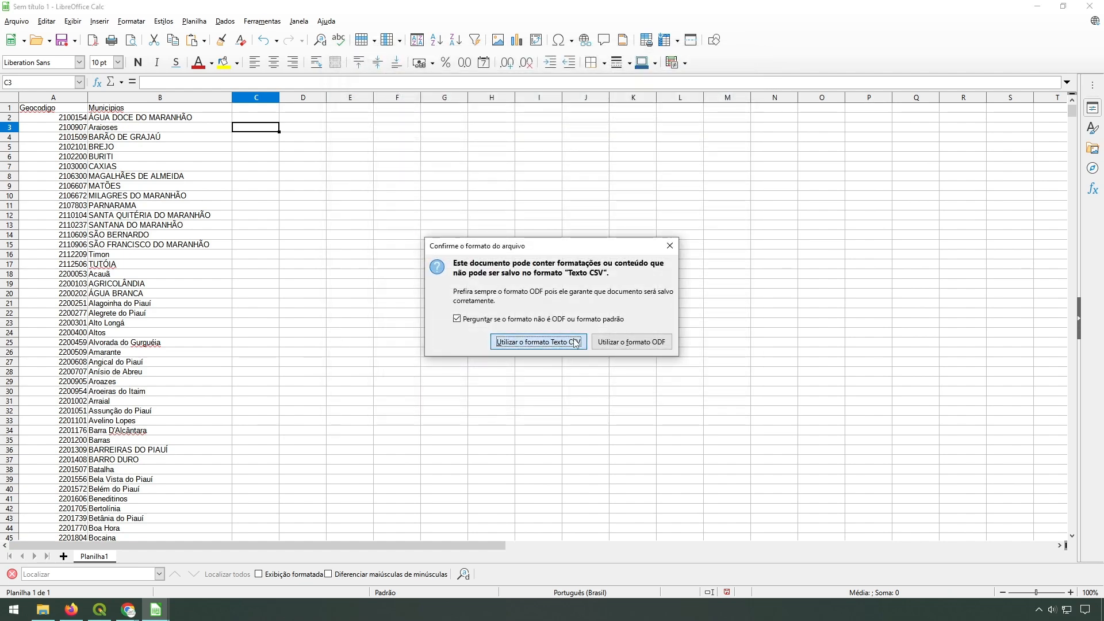
click(608, 365)
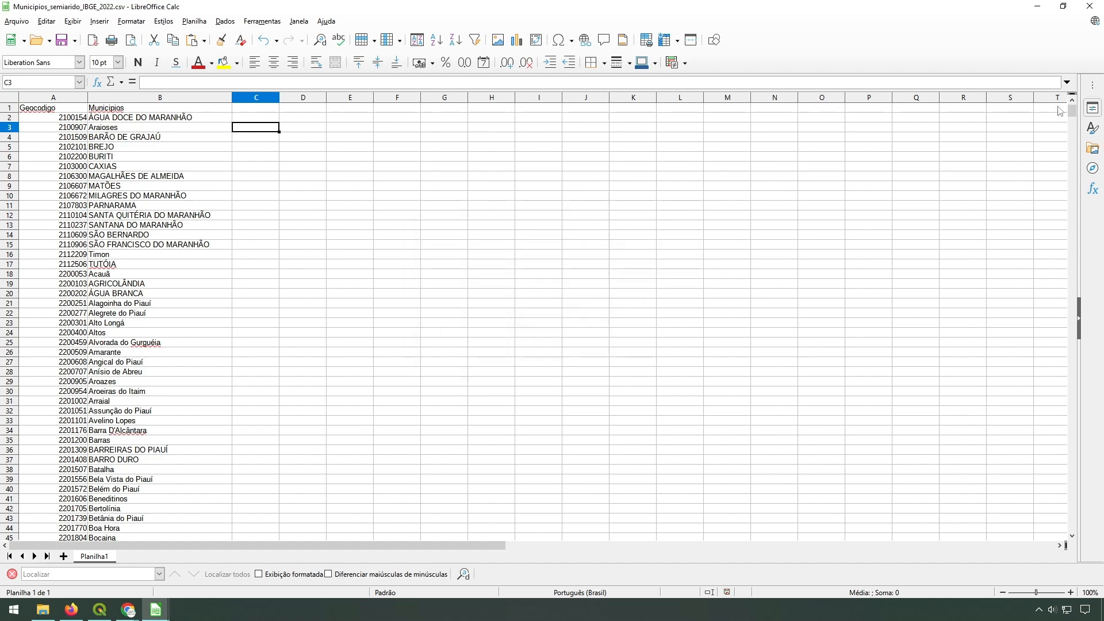
Check the last municipality row of the CSV and close both spreadsheets
drag(1071, 112, 1064, 521)
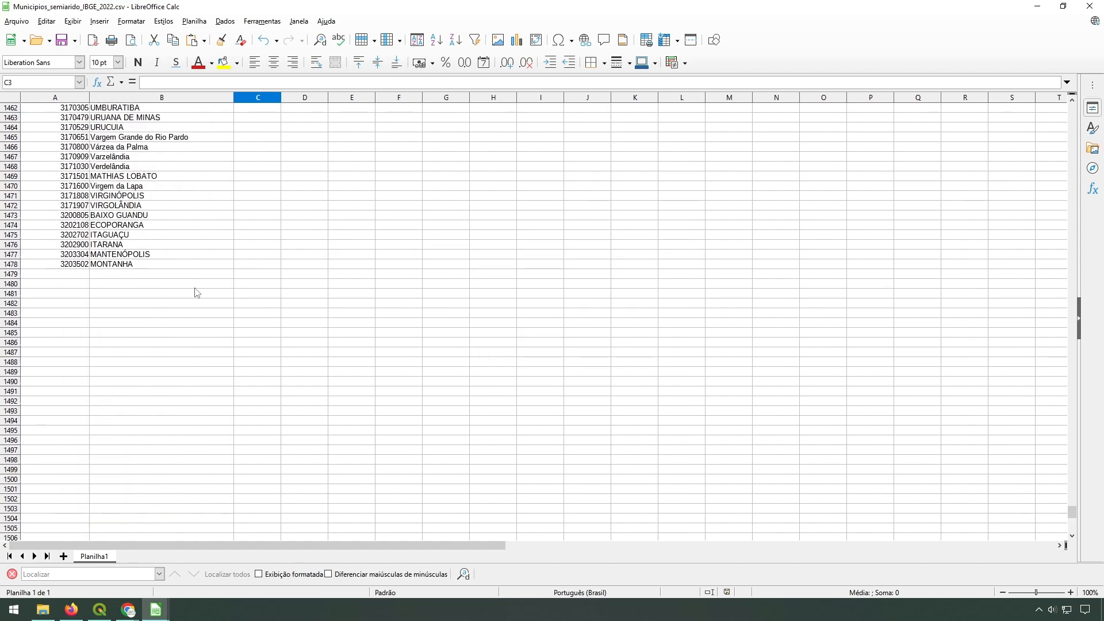
click(146, 265)
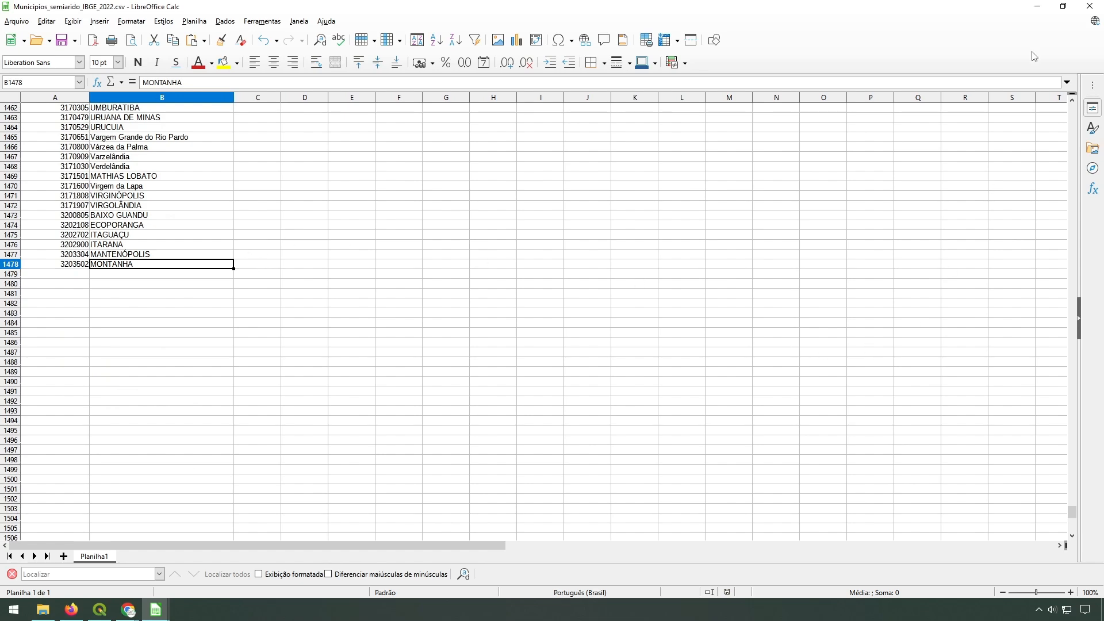
click(1089, 6)
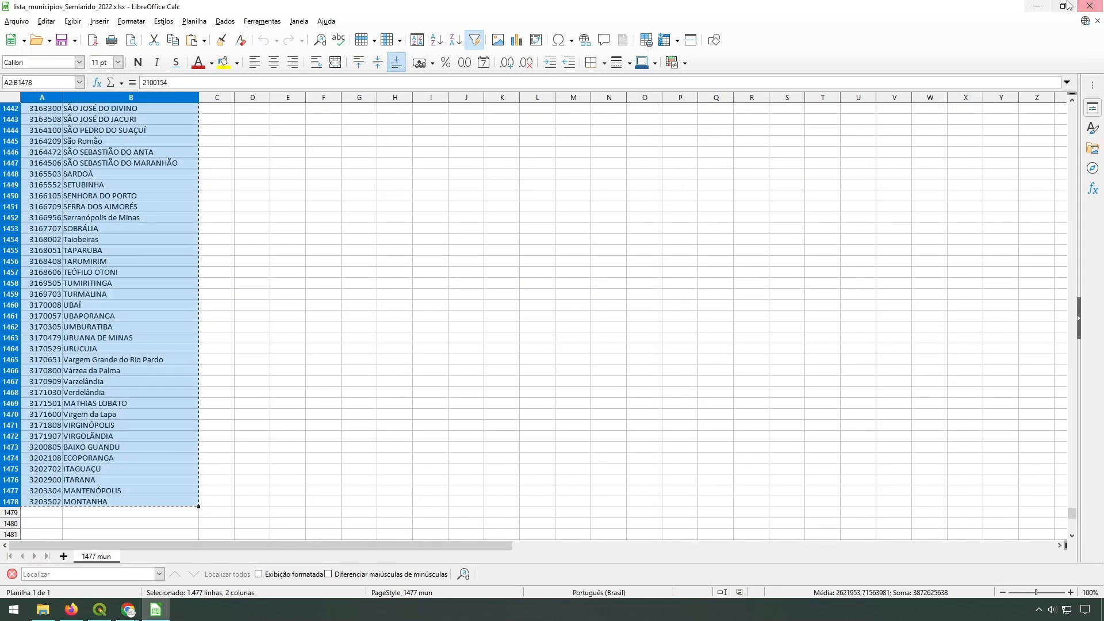
key(alt+F4)
Switch to QGIS and choose Municipios_semiarido_IBGE_2022.csv from the IBGE Semiarido folder as the source for a delimited text layer
click(100, 610)
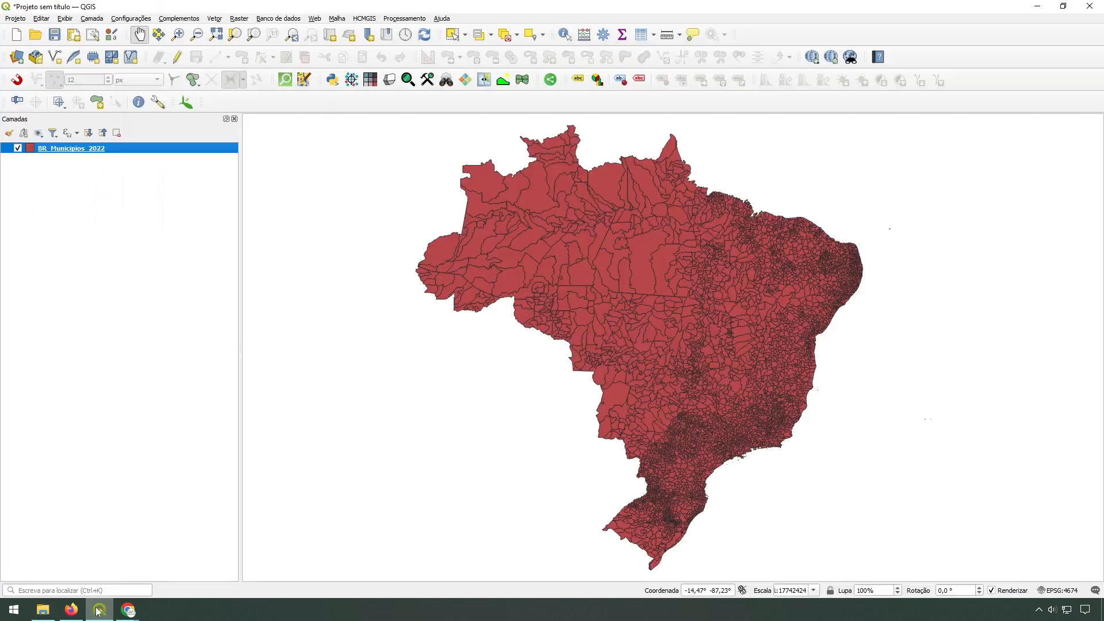
click(17, 57)
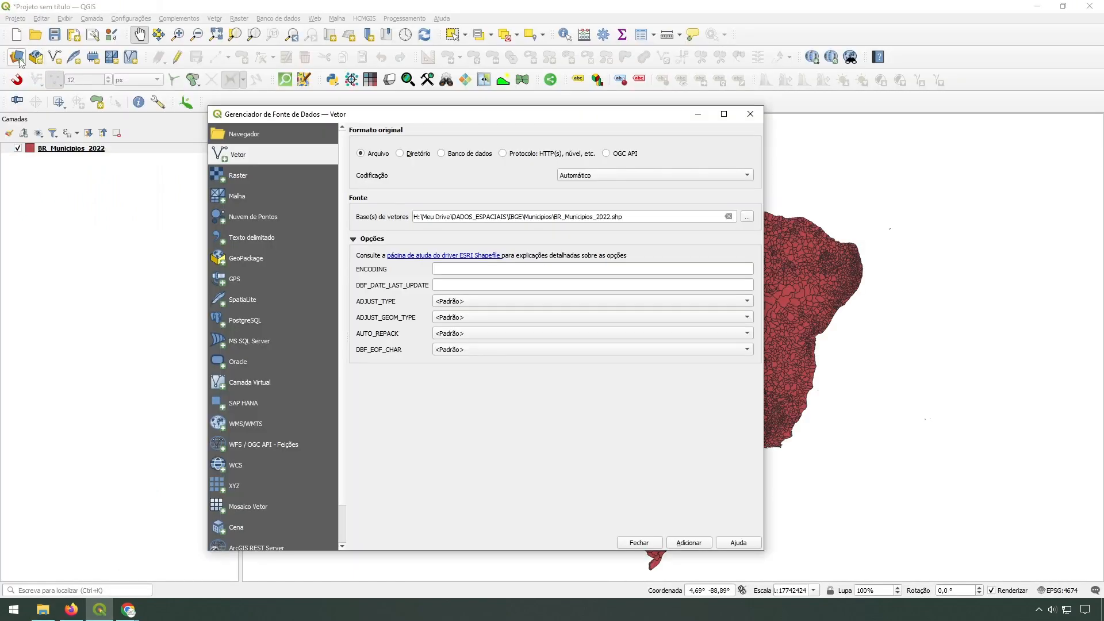
click(251, 238)
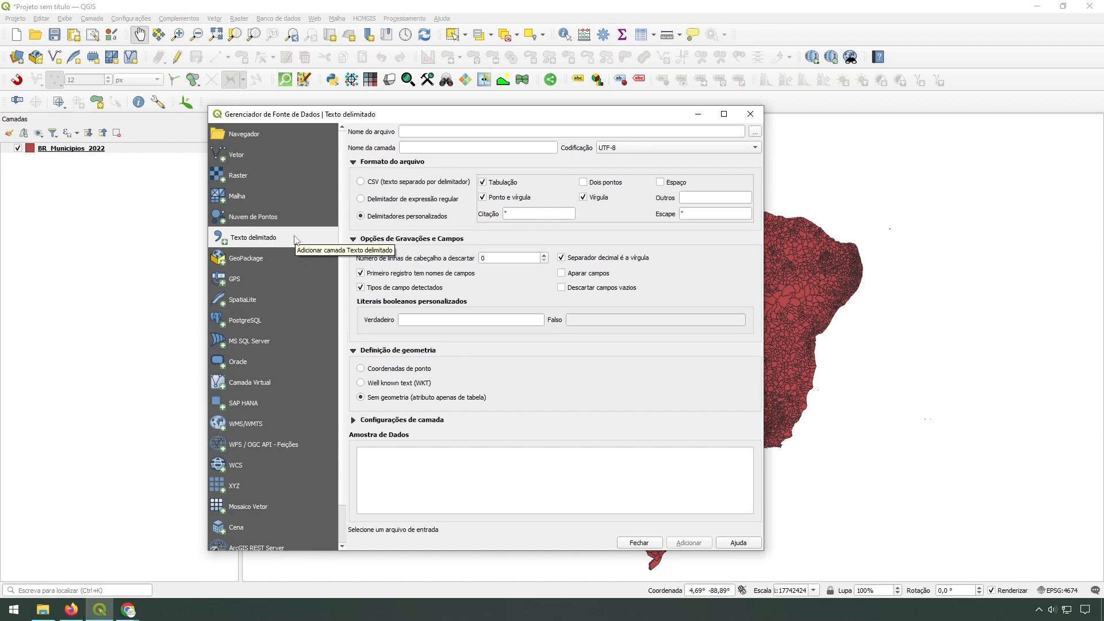
click(754, 132)
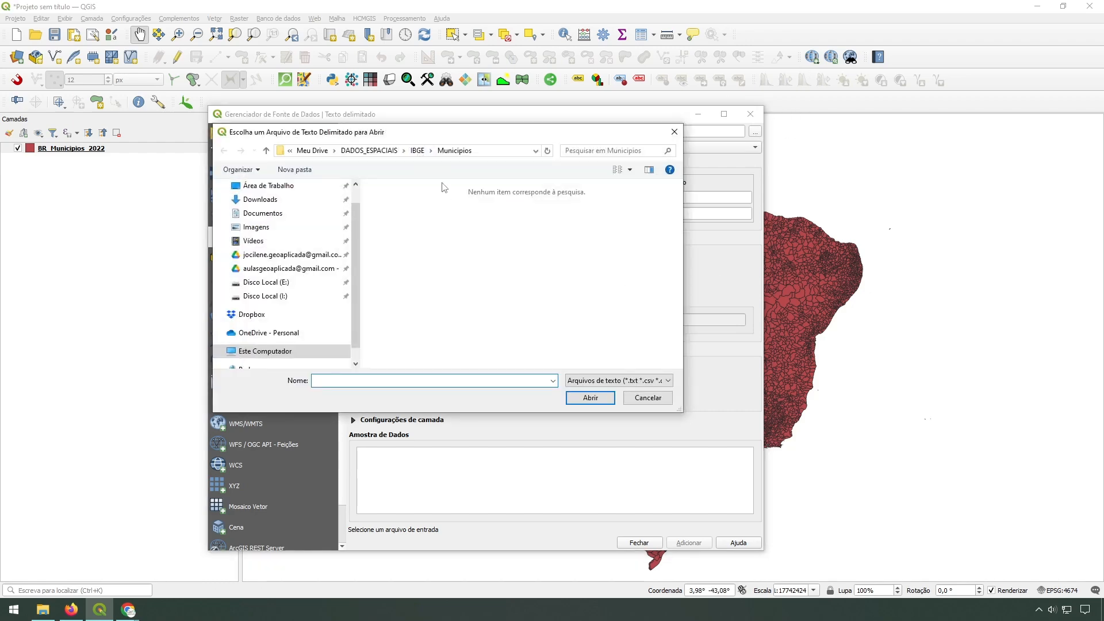
click(426, 154)
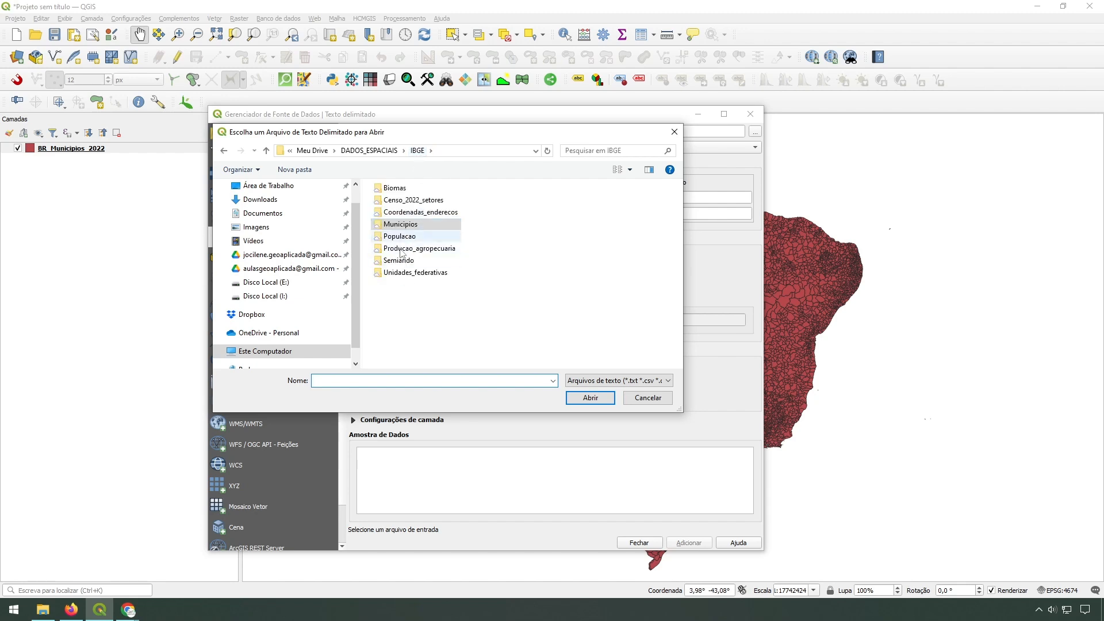
double_click(397, 260)
click(493, 189)
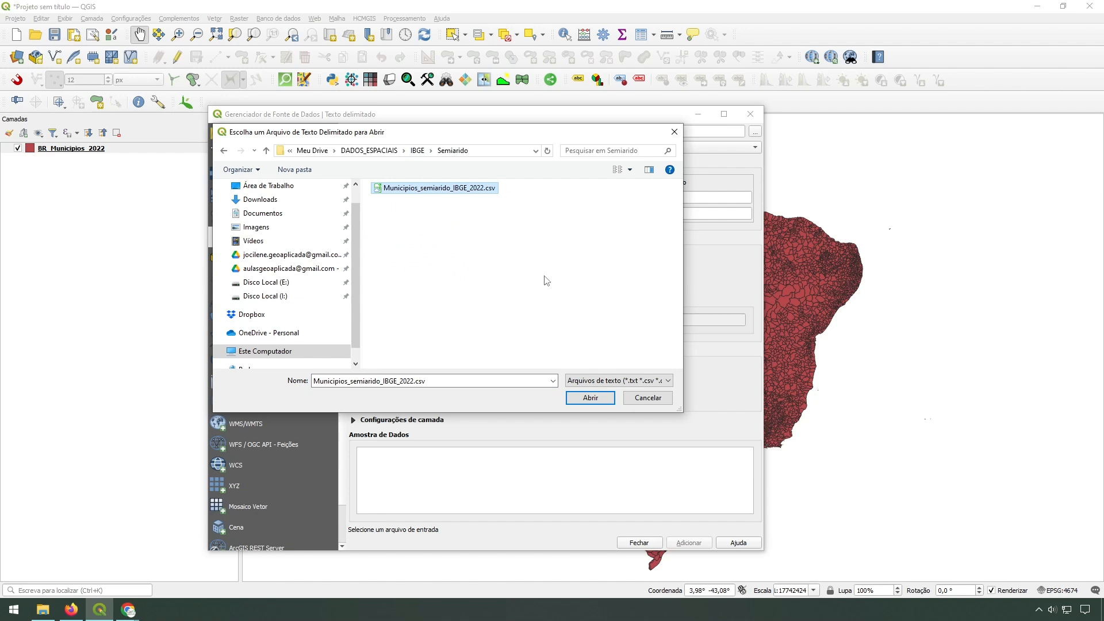
click(591, 398)
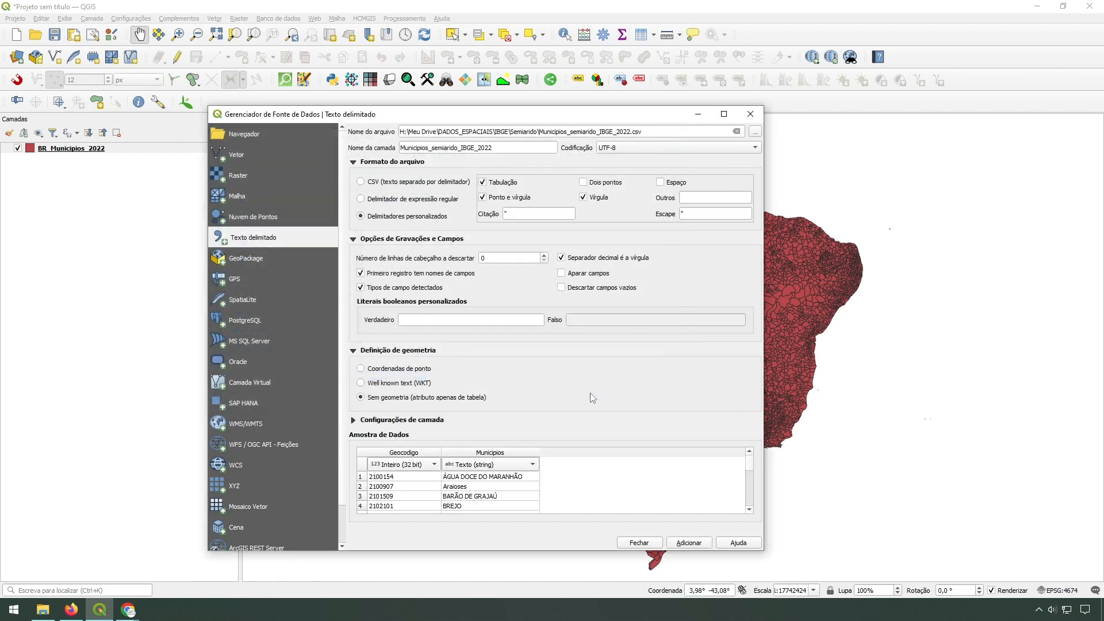
Add the CSV as a table layer without geometry using custom delimiters, and close the data source manager
click(361, 182)
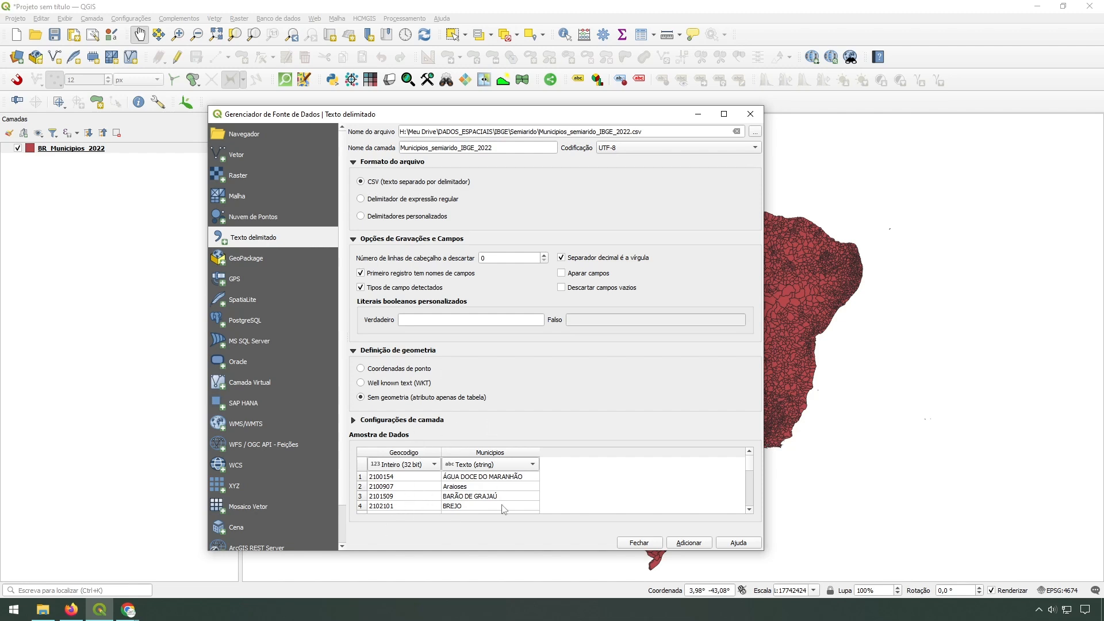
click(360, 216)
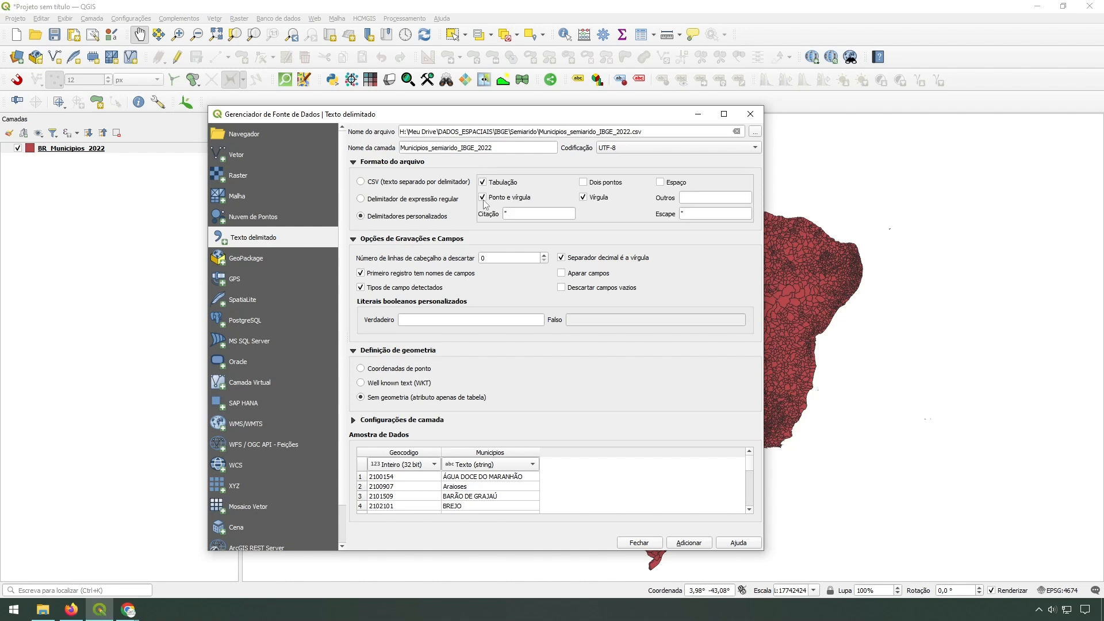
click(483, 197)
click(483, 197)
click(583, 197)
click(583, 198)
click(671, 544)
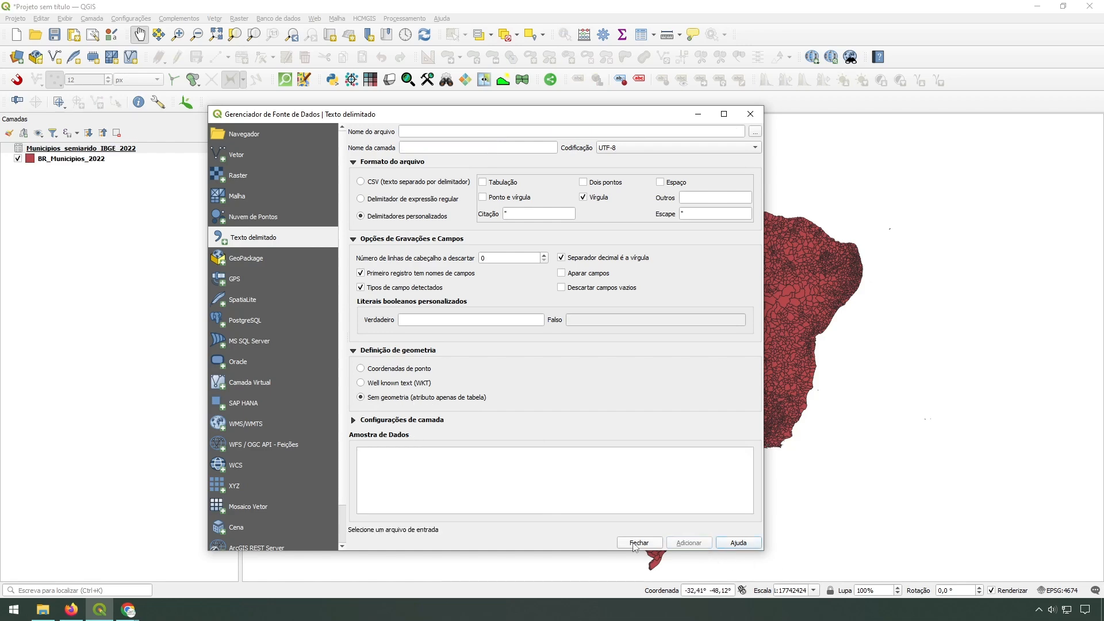
click(637, 544)
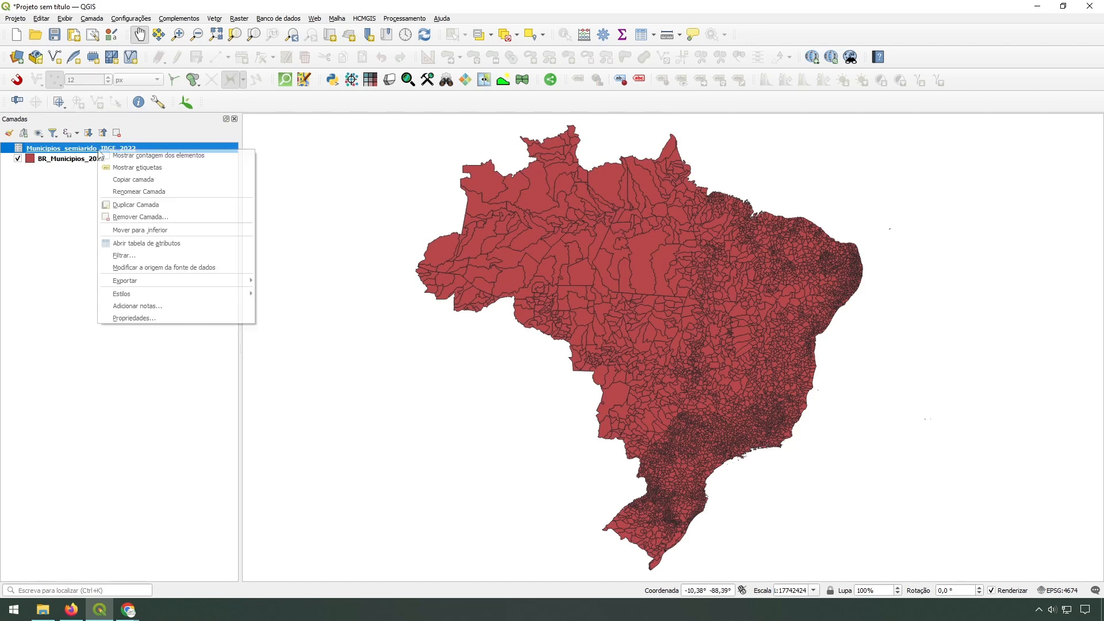
Review the attribute table of the Municipios_semiarido_IBGE_2022 layer and close it
right_click(99, 151)
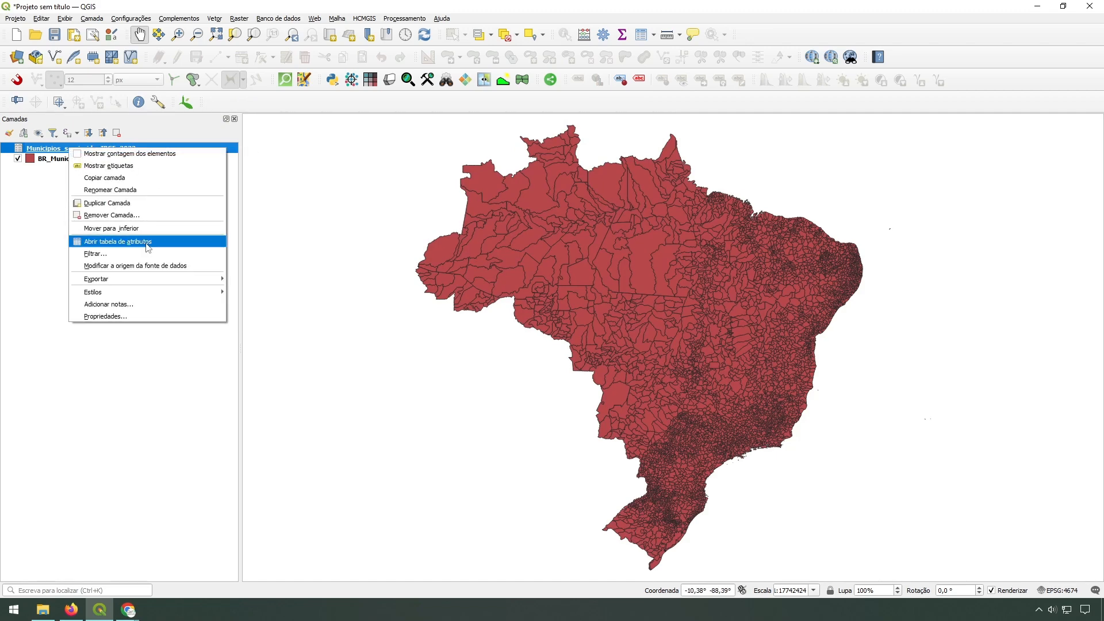
click(146, 243)
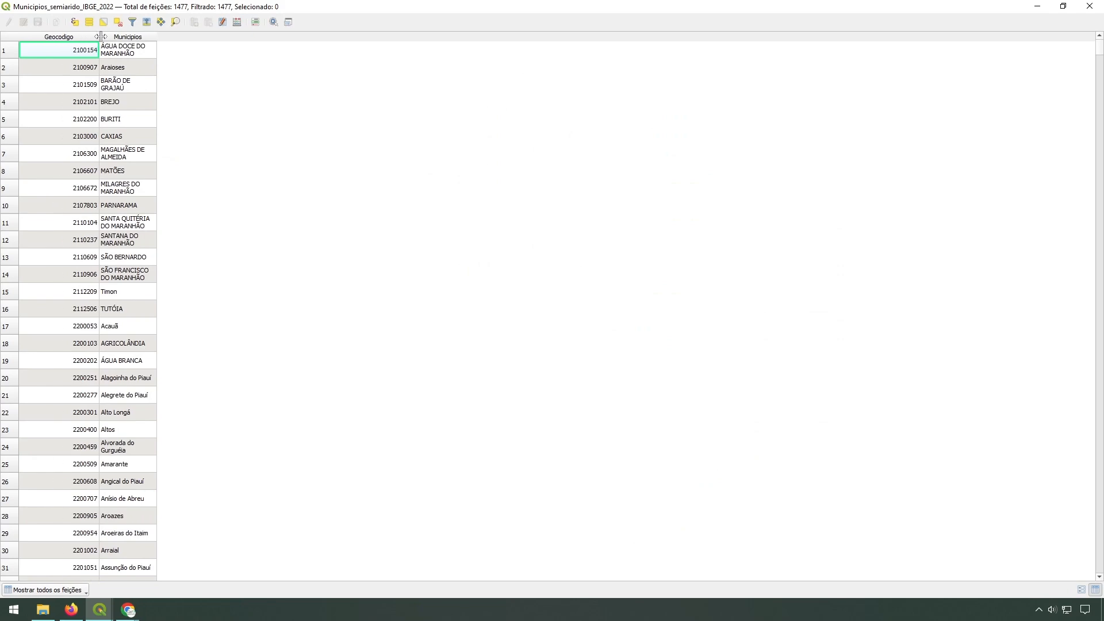
click(1090, 6)
Add a join to BR_Municipios_2022 with Municipios_semiarido_IBGE_2022, using Geocodigo as the join field and CD_MUN as the target field
click(103, 158)
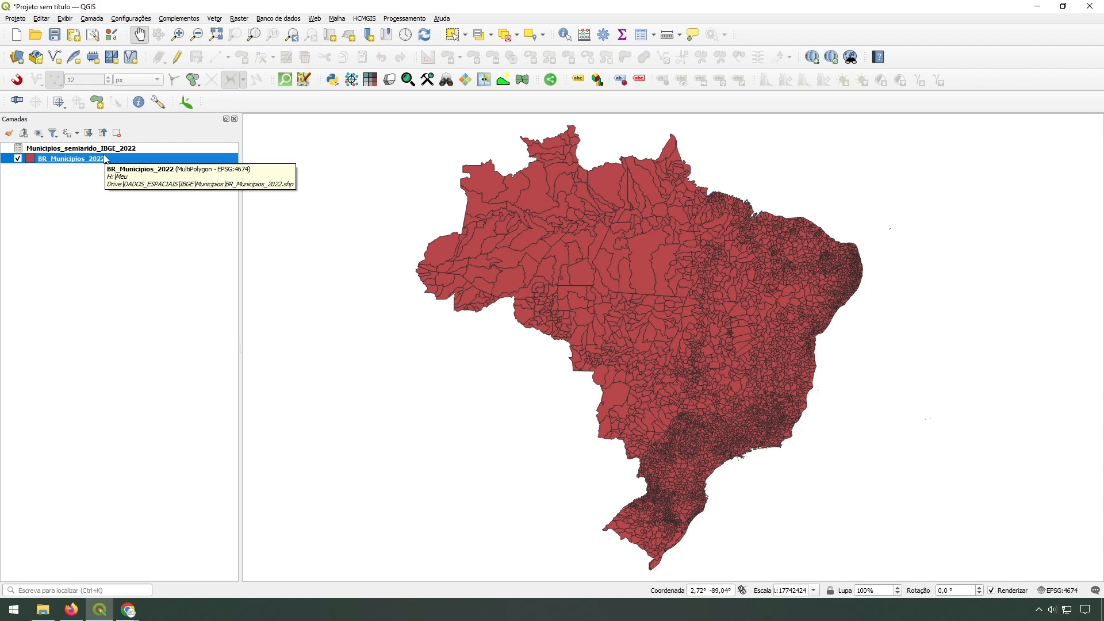
right_click(100, 160)
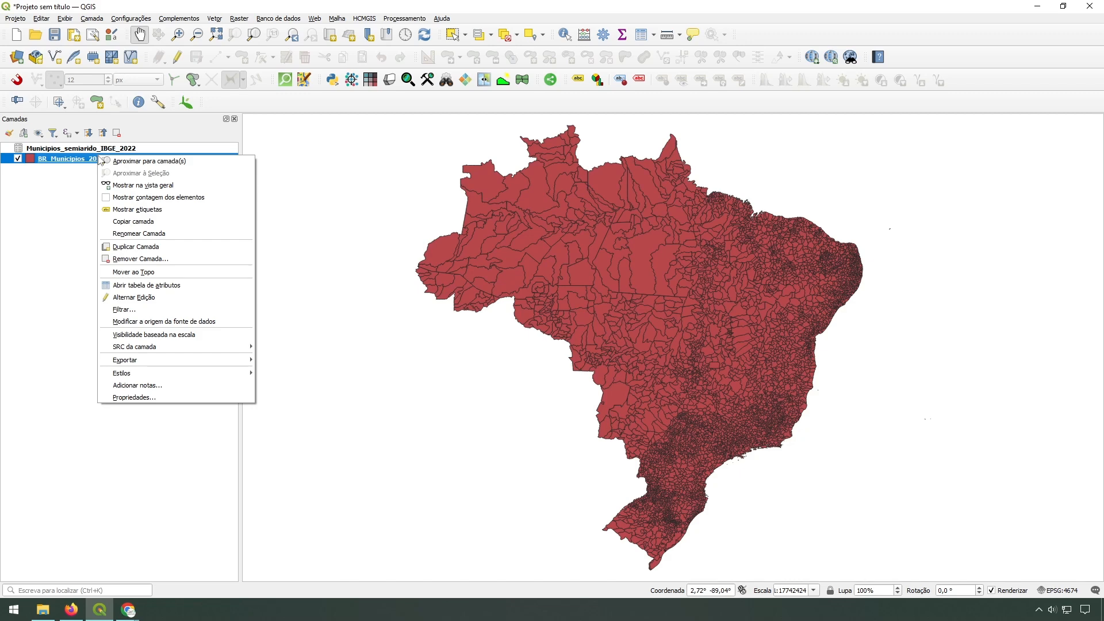
right_click(58, 160)
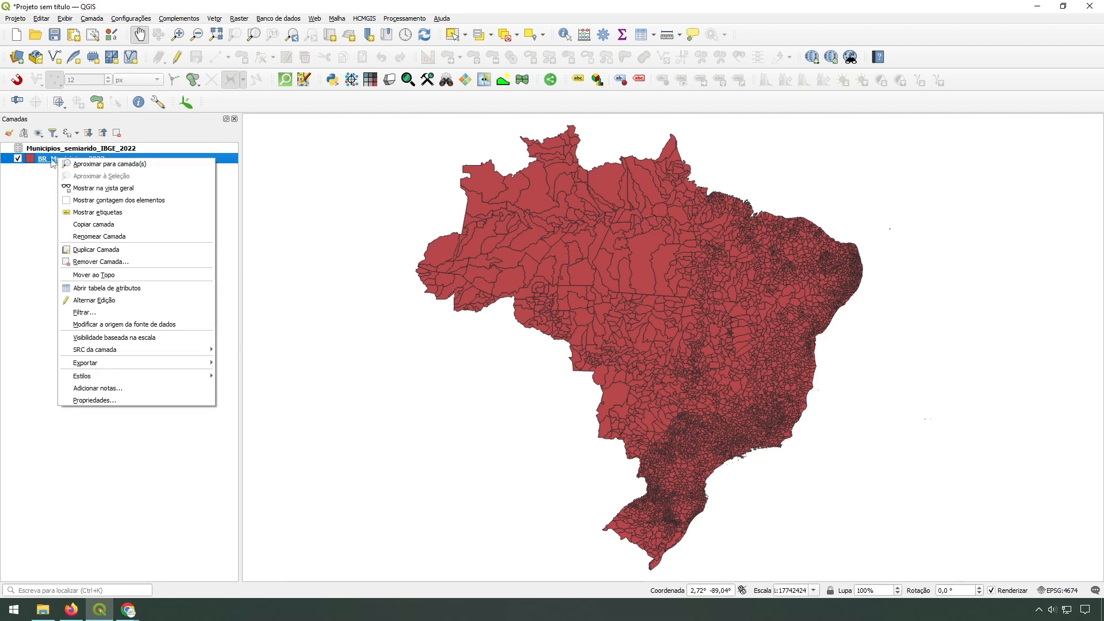
click(123, 401)
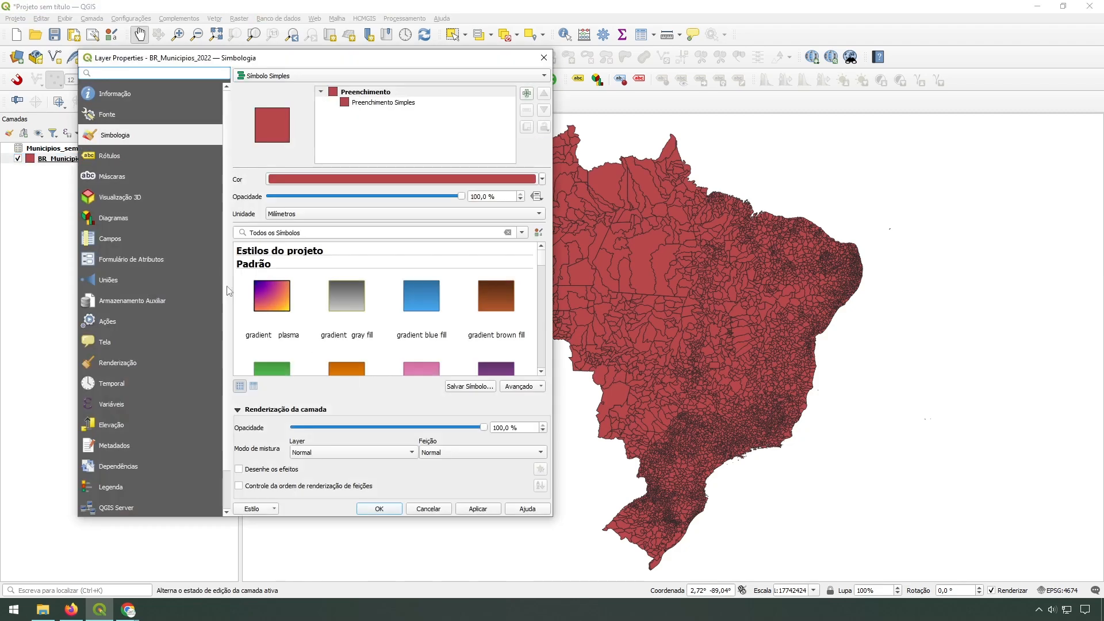
click(120, 281)
click(241, 492)
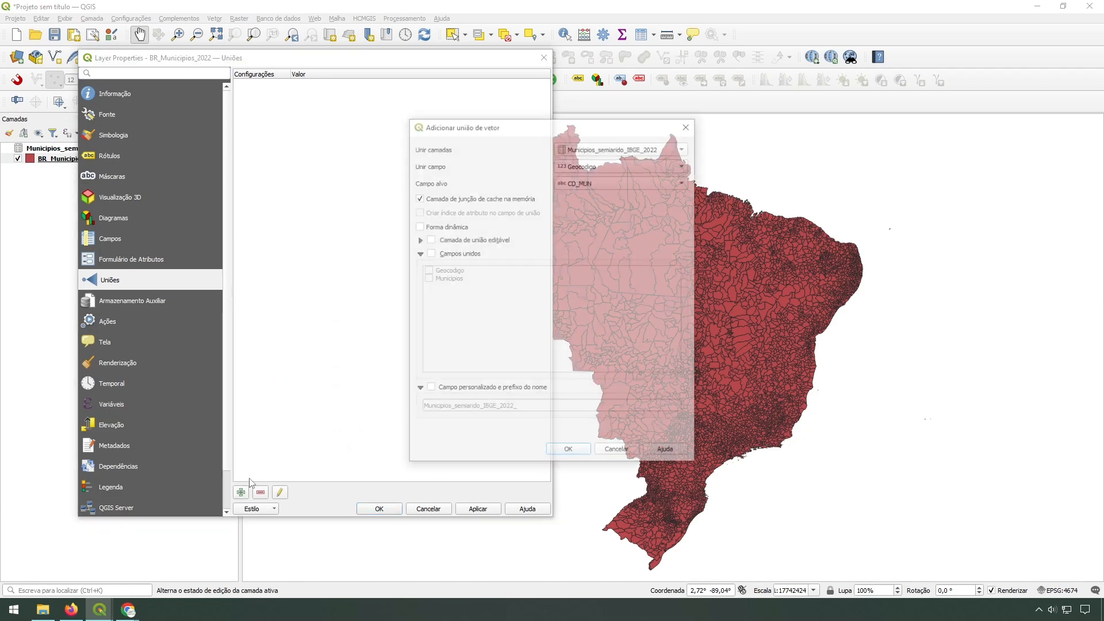
click(586, 149)
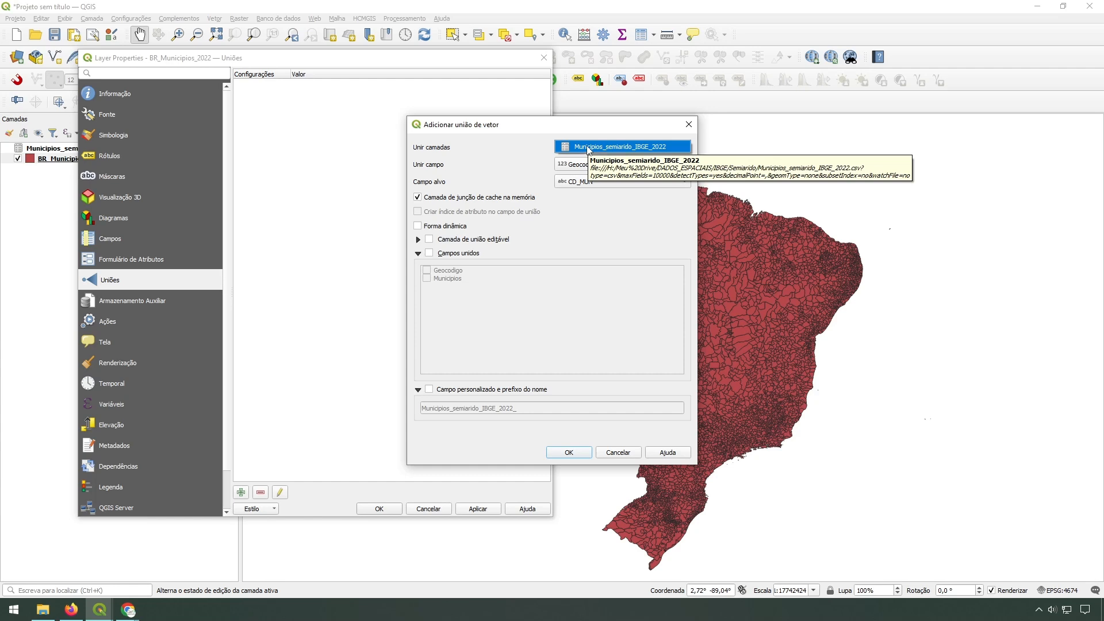
click(587, 149)
click(582, 166)
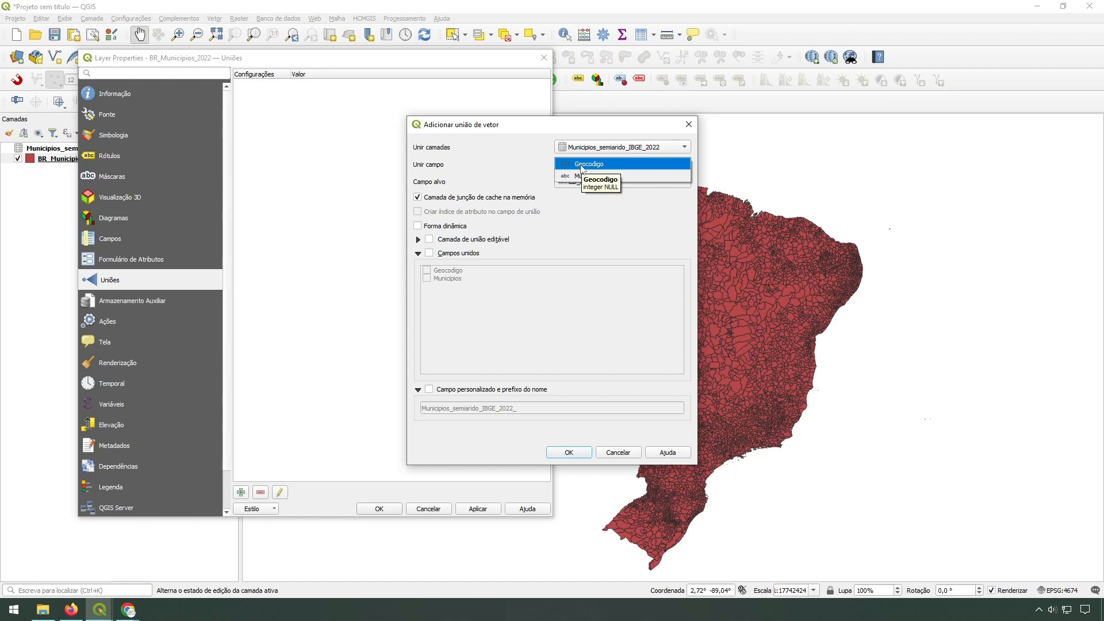
click(582, 167)
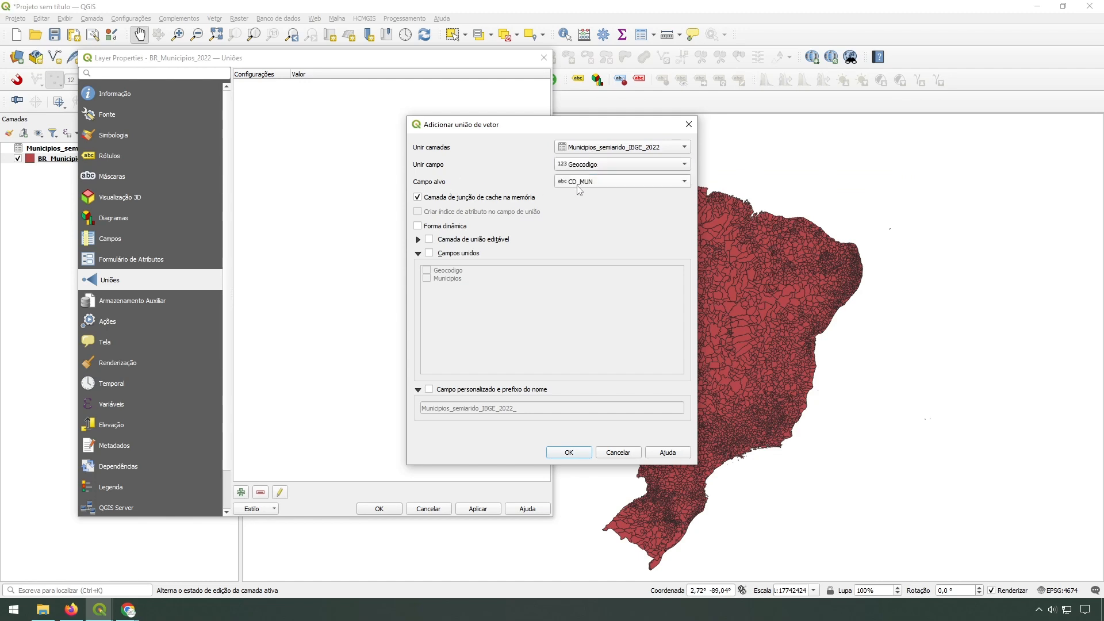
click(579, 183)
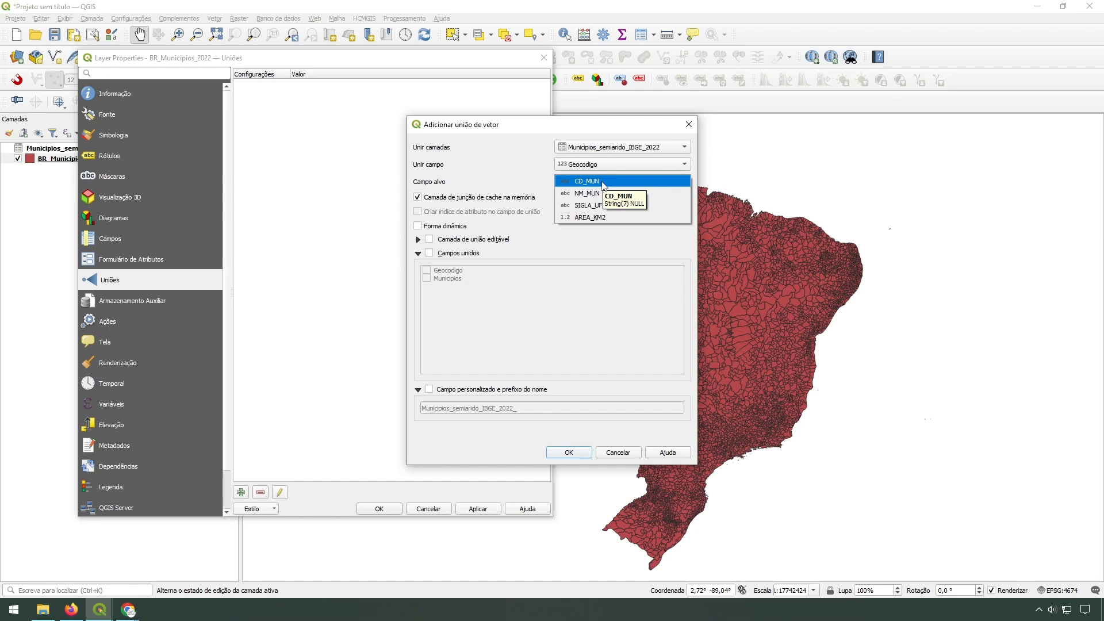
click(603, 186)
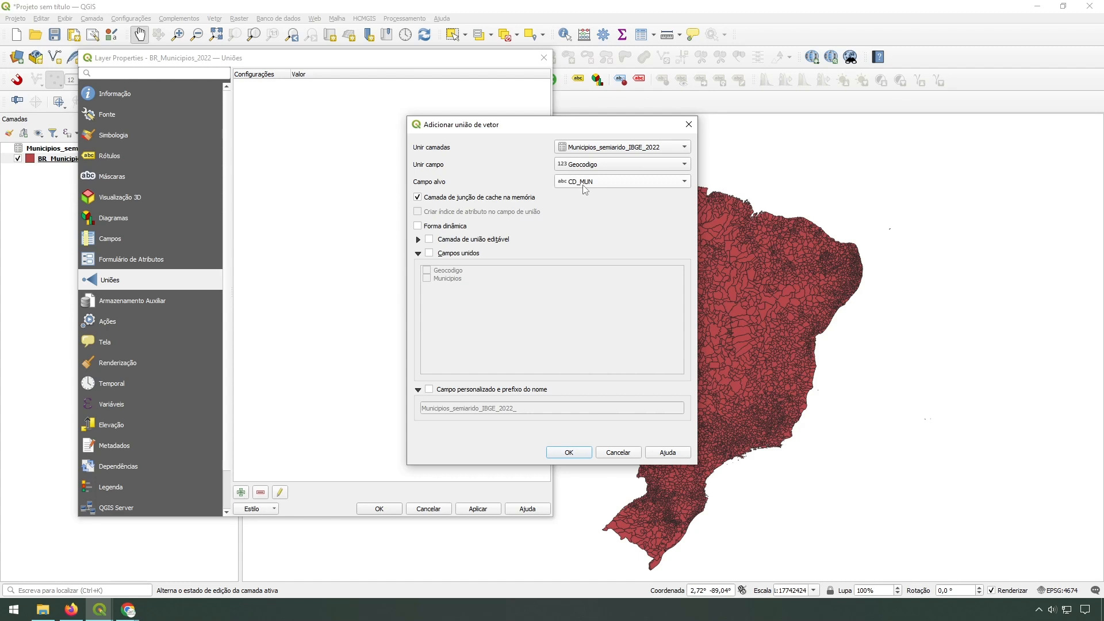
Enable the join's custom field name prefix, clear its text, and apply the join to the layer
click(455, 391)
drag(554, 412, 356, 411)
key(BackSpace)
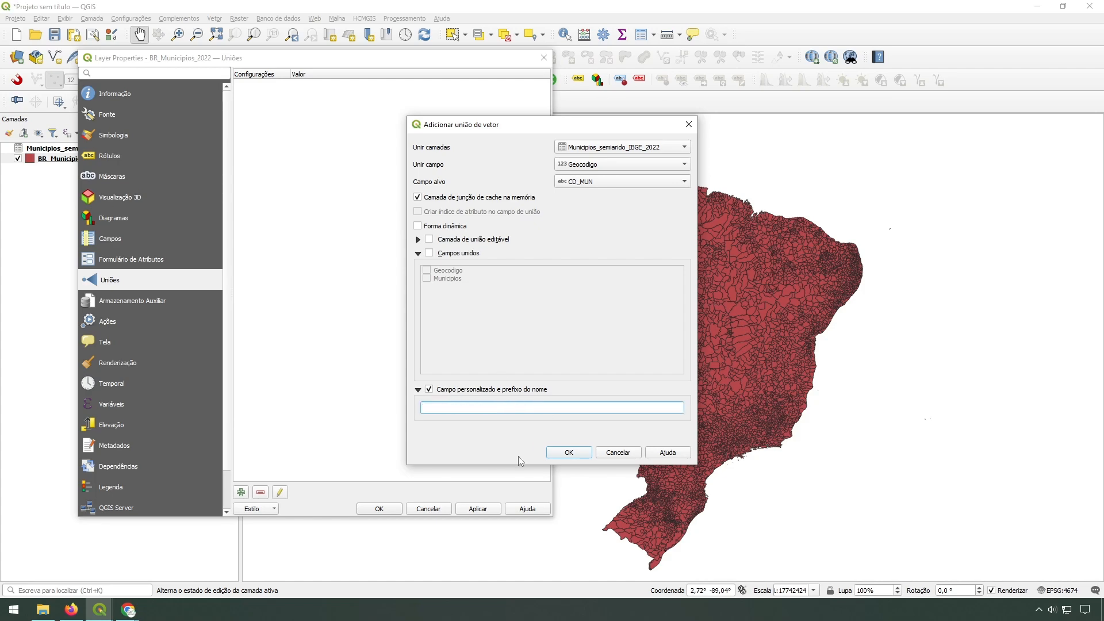
click(568, 453)
click(376, 509)
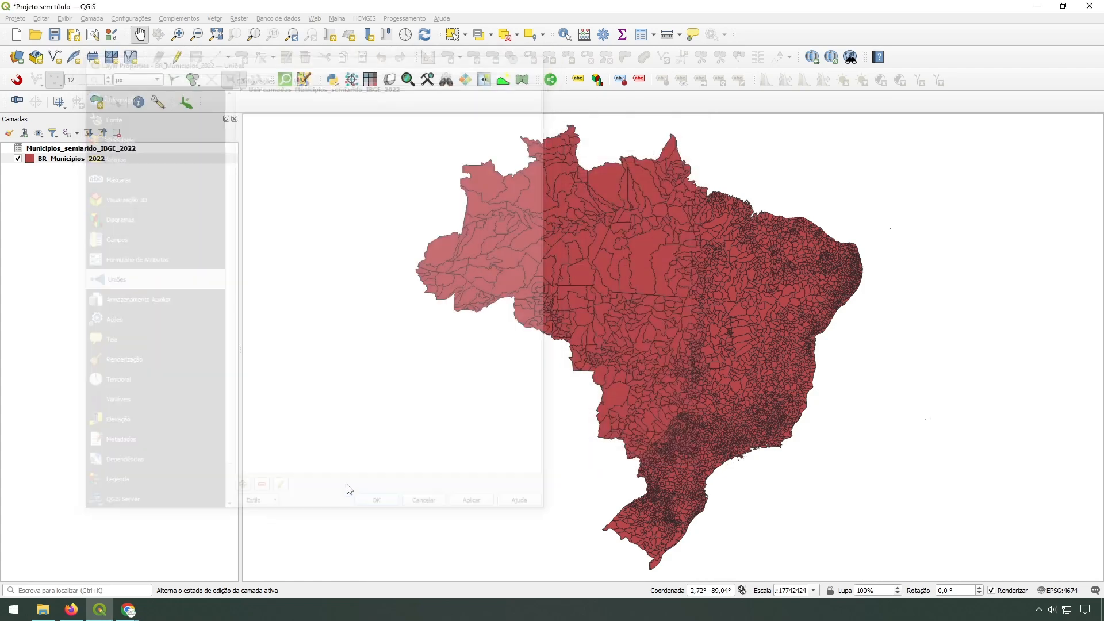
Open the BR_Municipios_2022 attribute table, sort it descending by the joined Municipios field, and widen that column
right_click(83, 162)
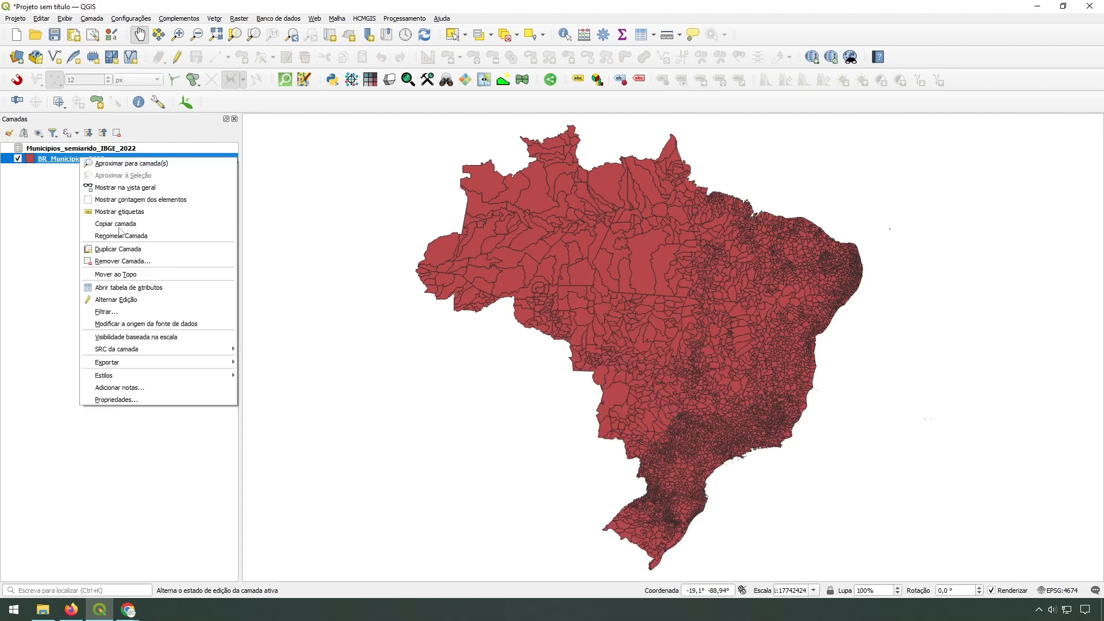
click(158, 289)
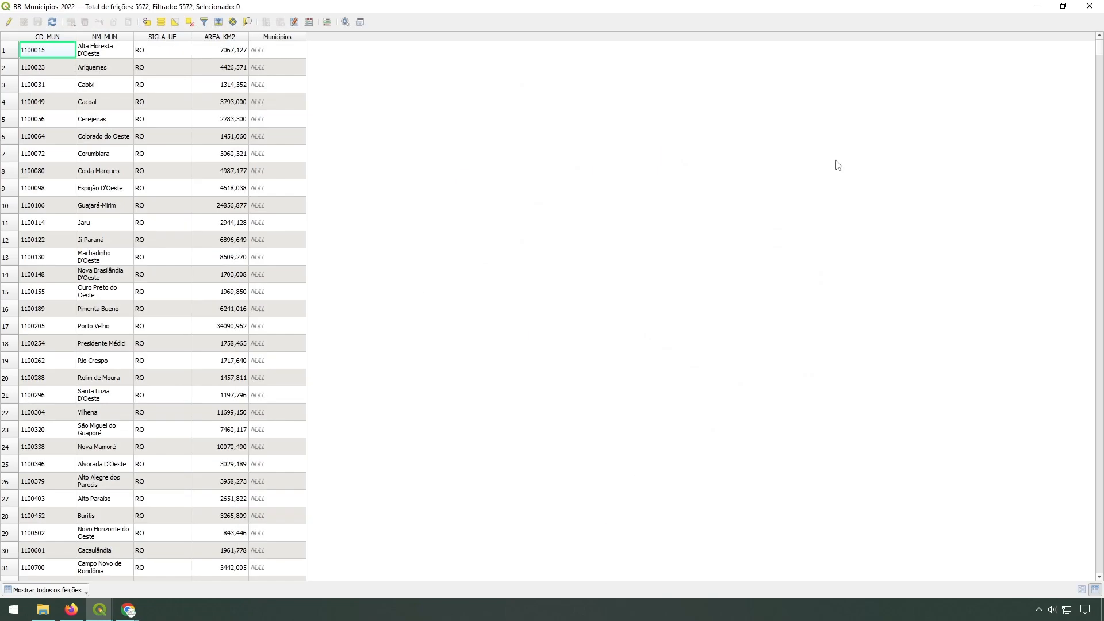
click(293, 39)
click(291, 38)
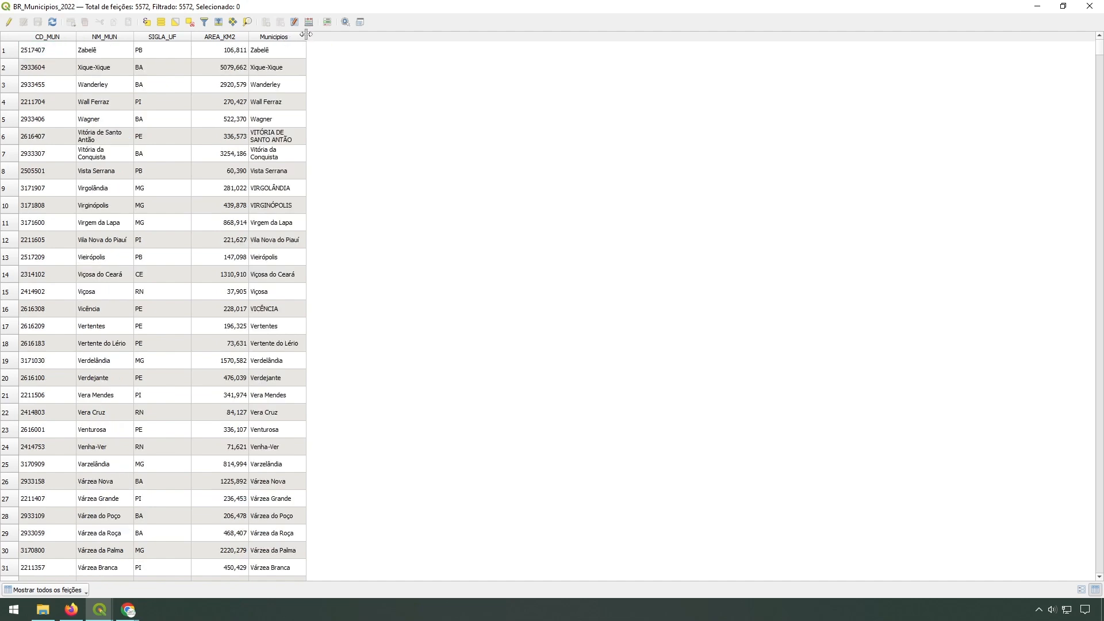
drag(306, 38, 436, 38)
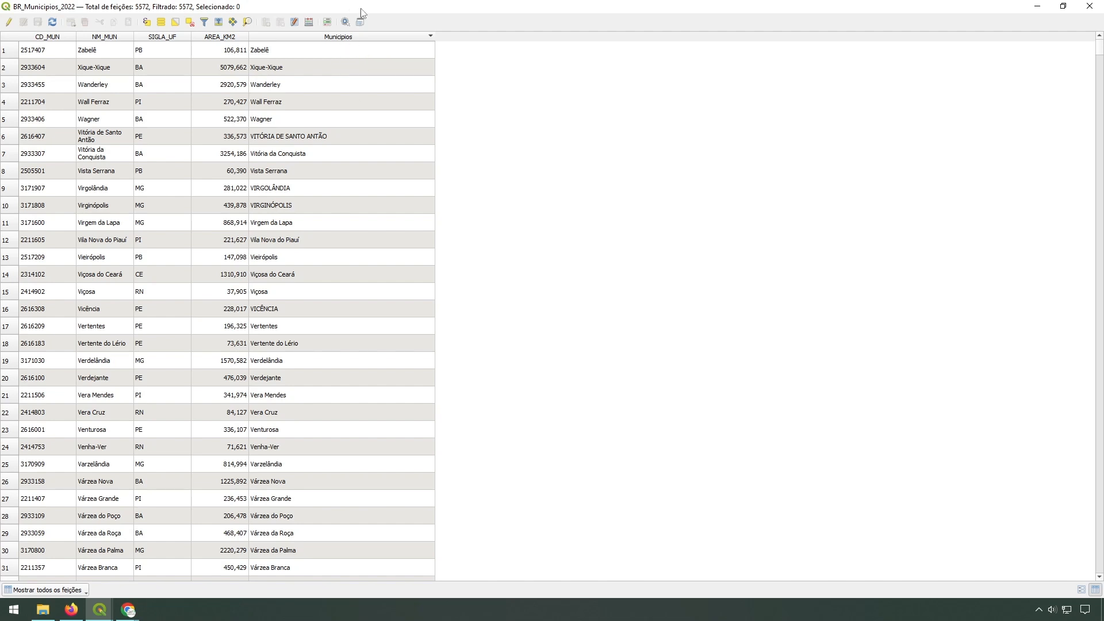
Select all rows with a Municipios value, from Zabelê in row 1 to Abaiara in row 1477, and close the table
click(7, 53)
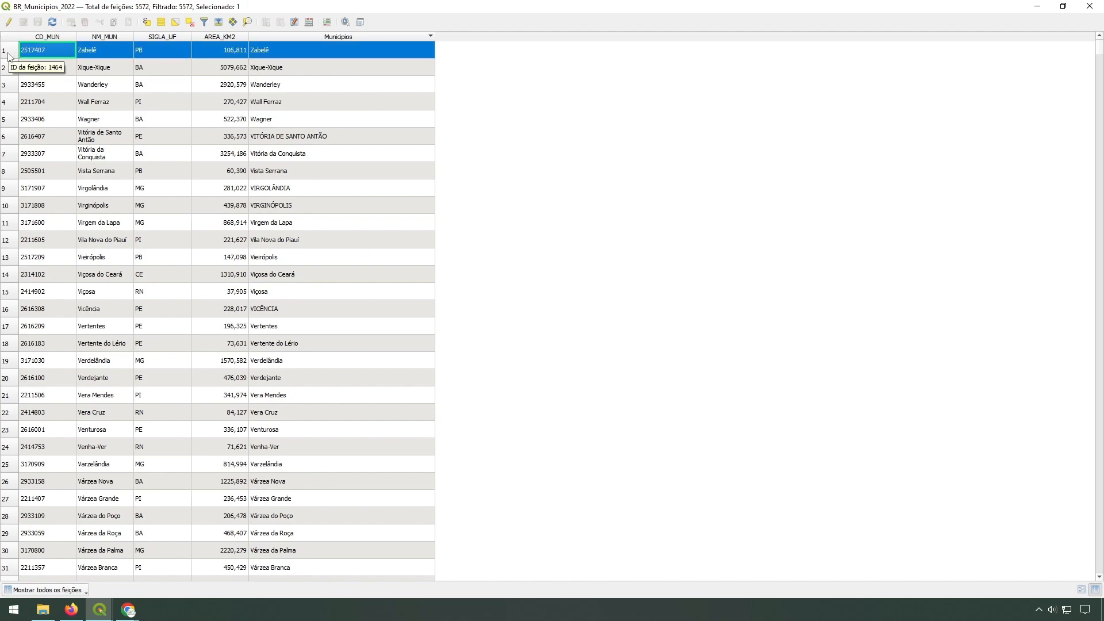
drag(1098, 50, 1080, 182)
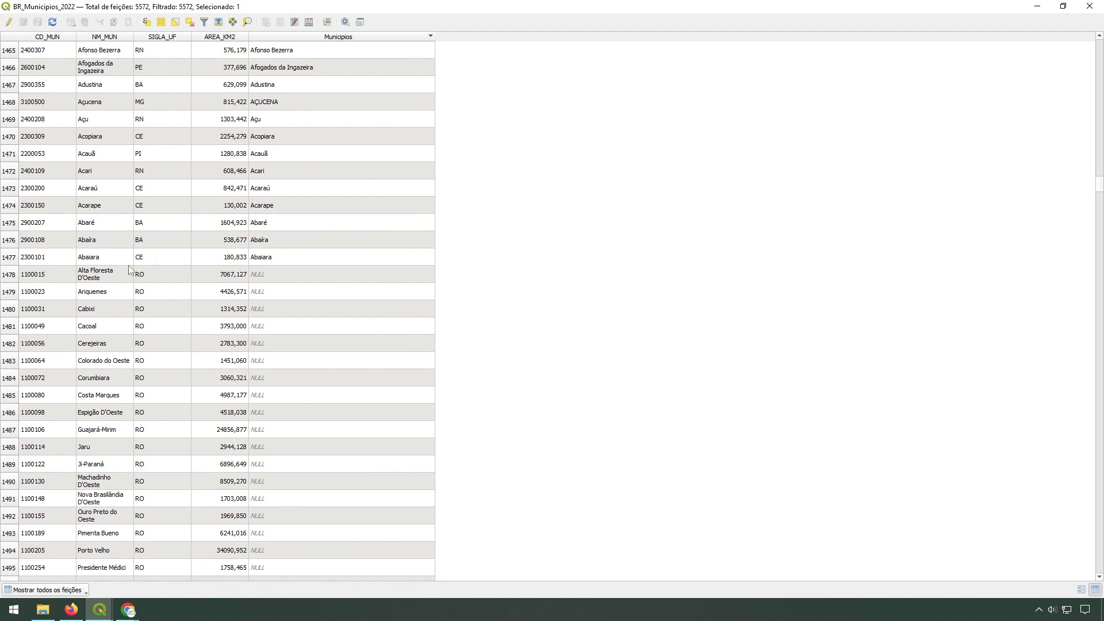
shift+click(8, 258)
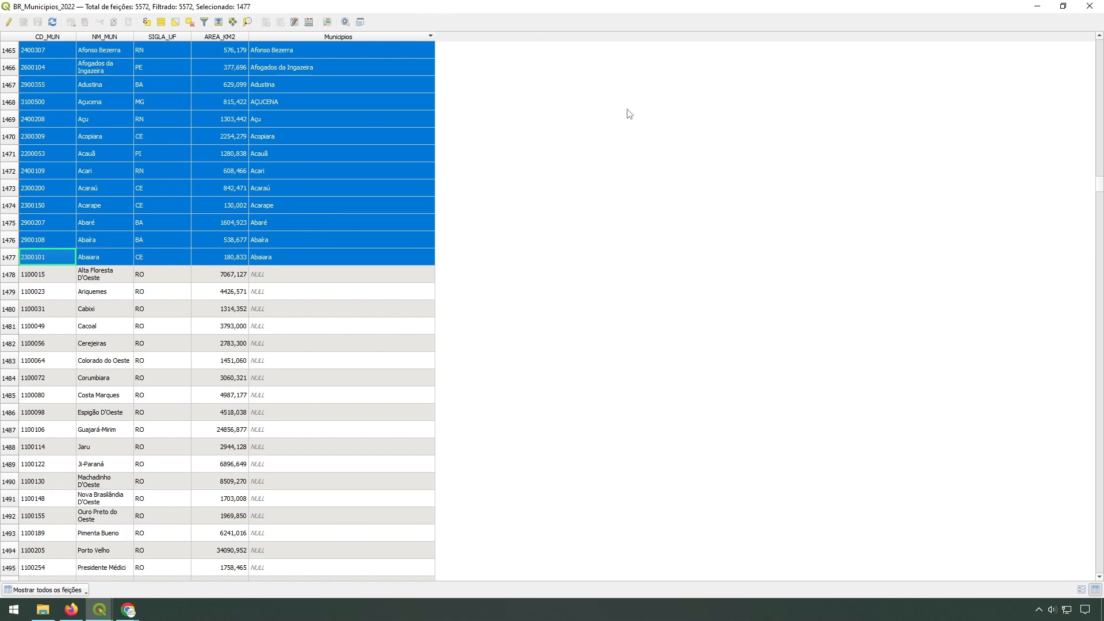
drag(1098, 183, 1099, 365)
key(ctrl+t)
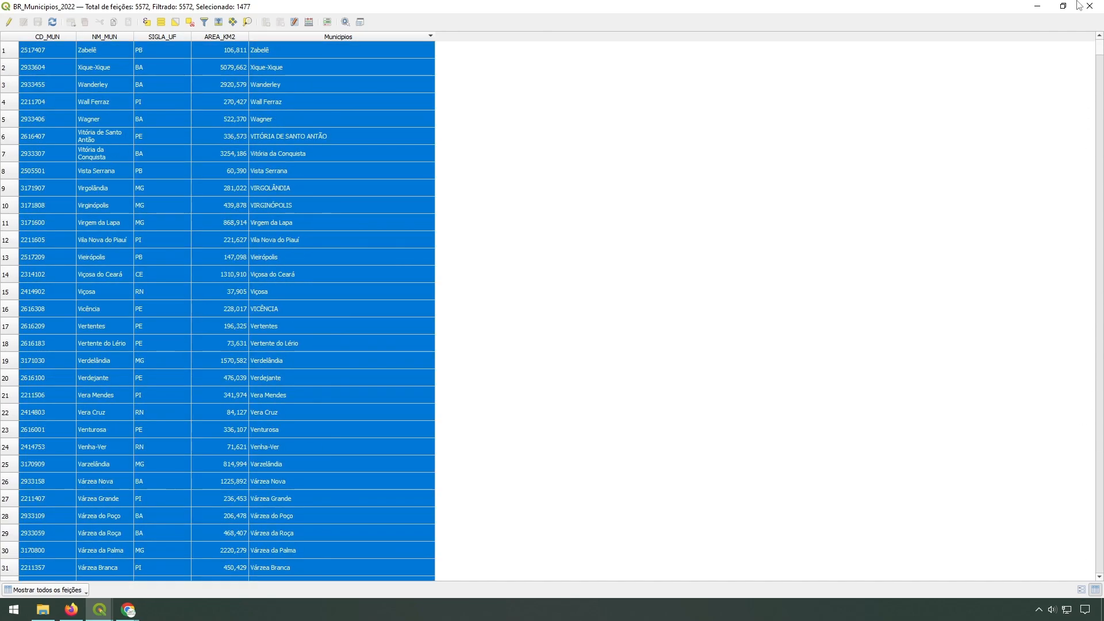
click(1096, 7)
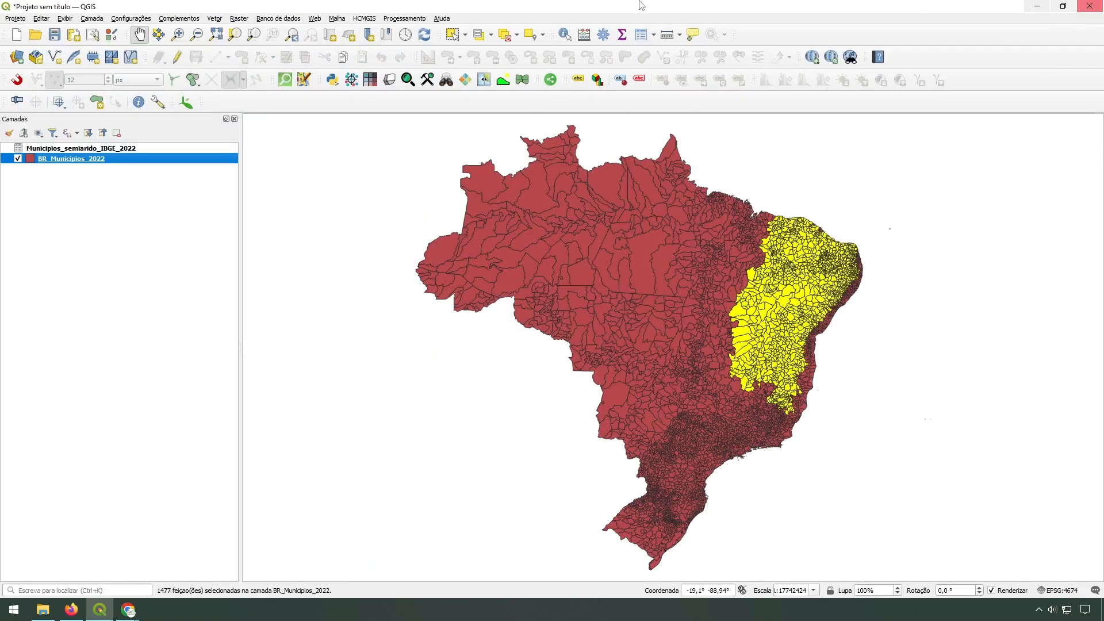
Start exporting only the selected features of BR_Municipios_2022 in Shapefile format with EPSG:4674 - SIRGAS 2000
right_click(86, 165)
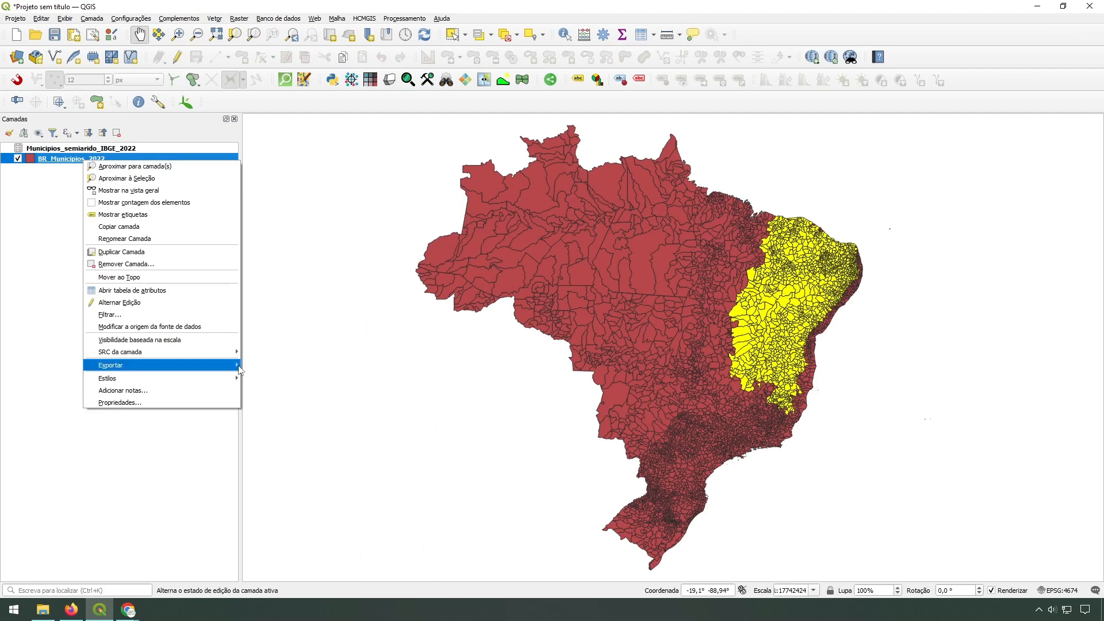
mouse_move(219, 365)
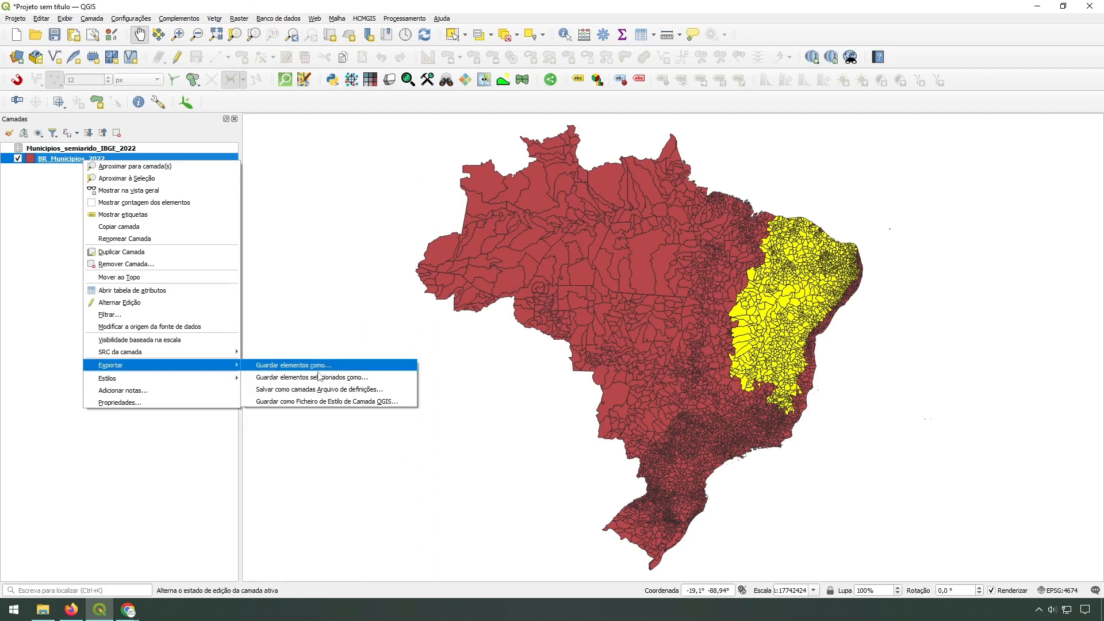
click(361, 378)
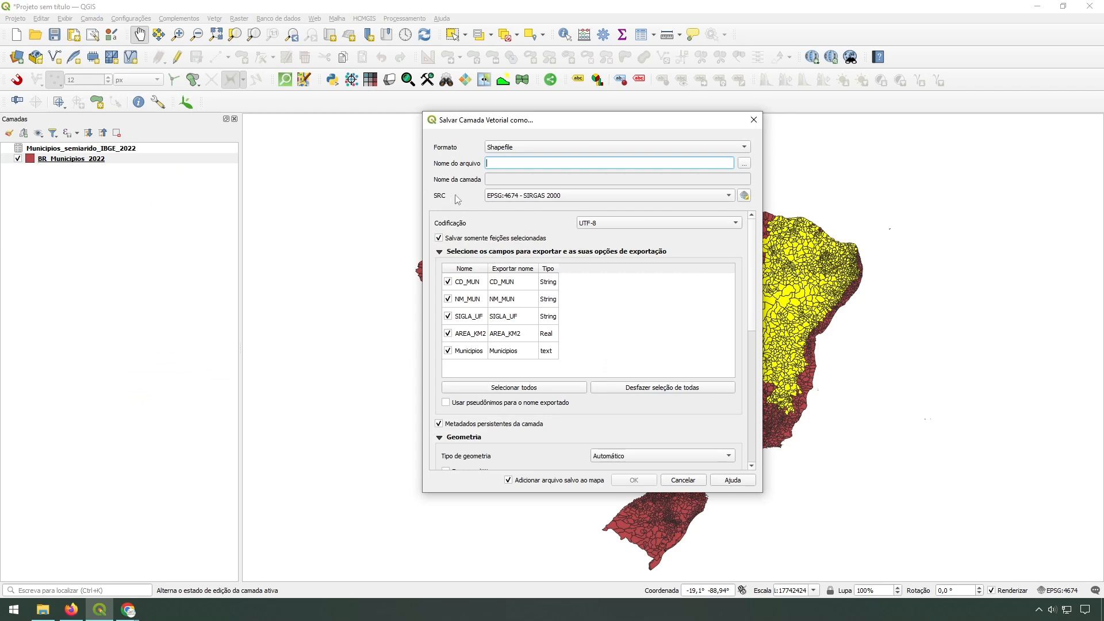
click(538, 196)
click(529, 196)
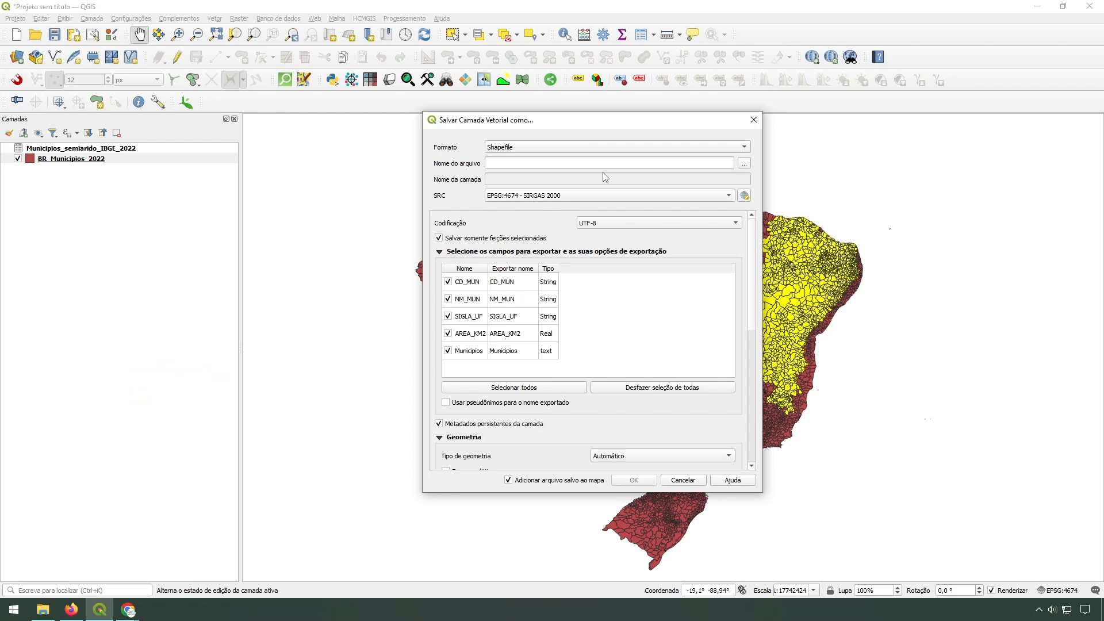
click(535, 148)
click(533, 149)
Browse to the Semiarido folder inside DADOS_ESPACIAIS > IBGE as the destination of the shapefile export
click(744, 165)
double_click(464, 267)
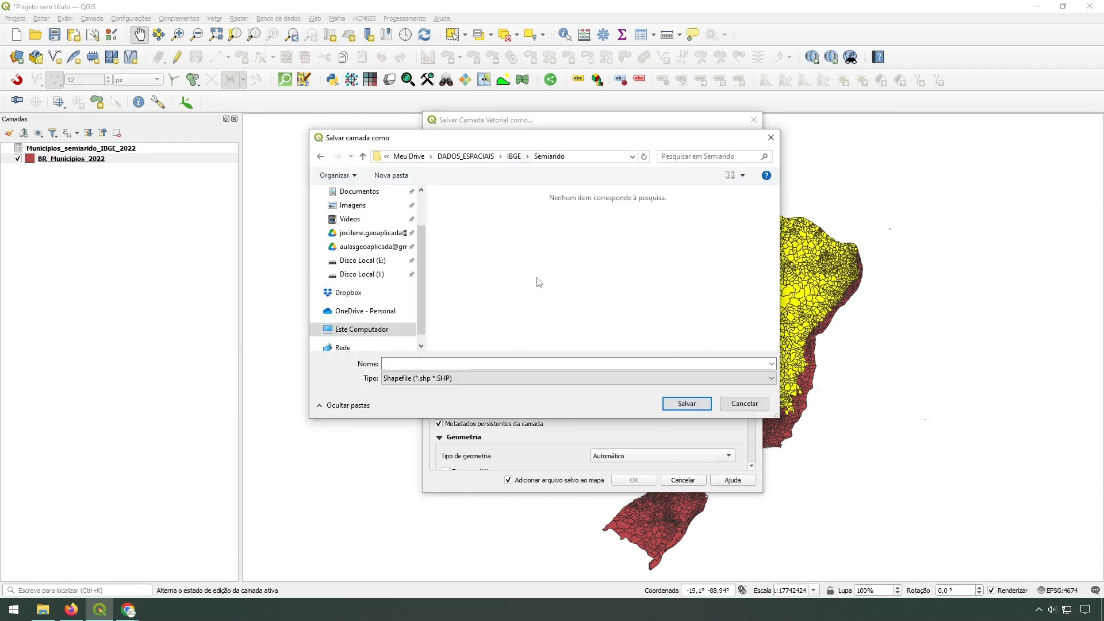
click(414, 377)
click(446, 378)
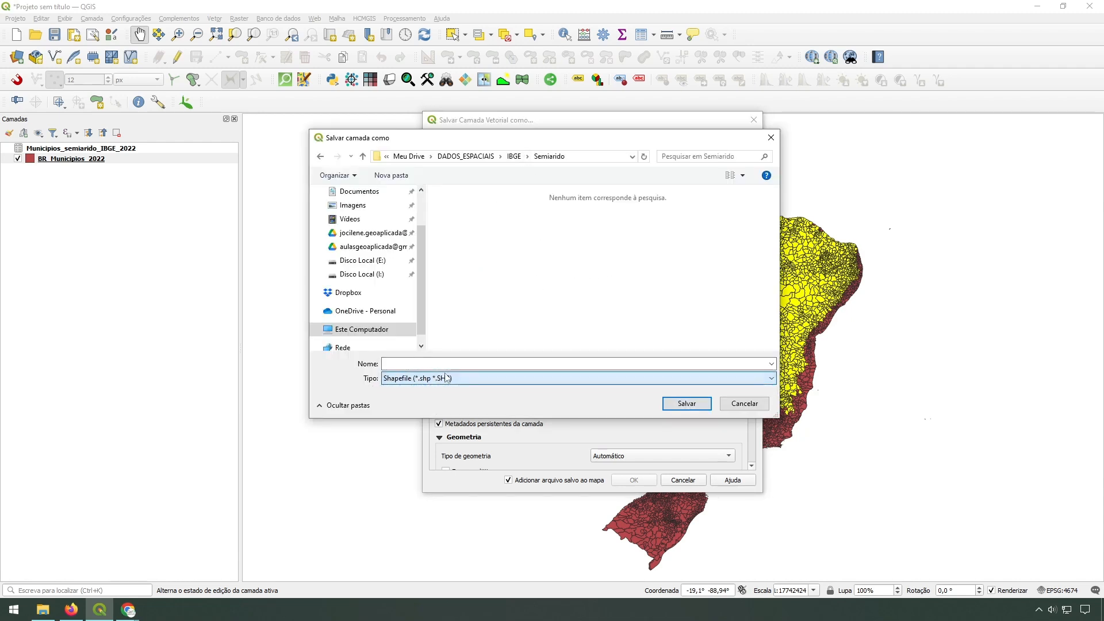
Name the shapefile Municipios_semiarido_IBGE_2022 without the csv extension, save it, and run the export
click(422, 362)
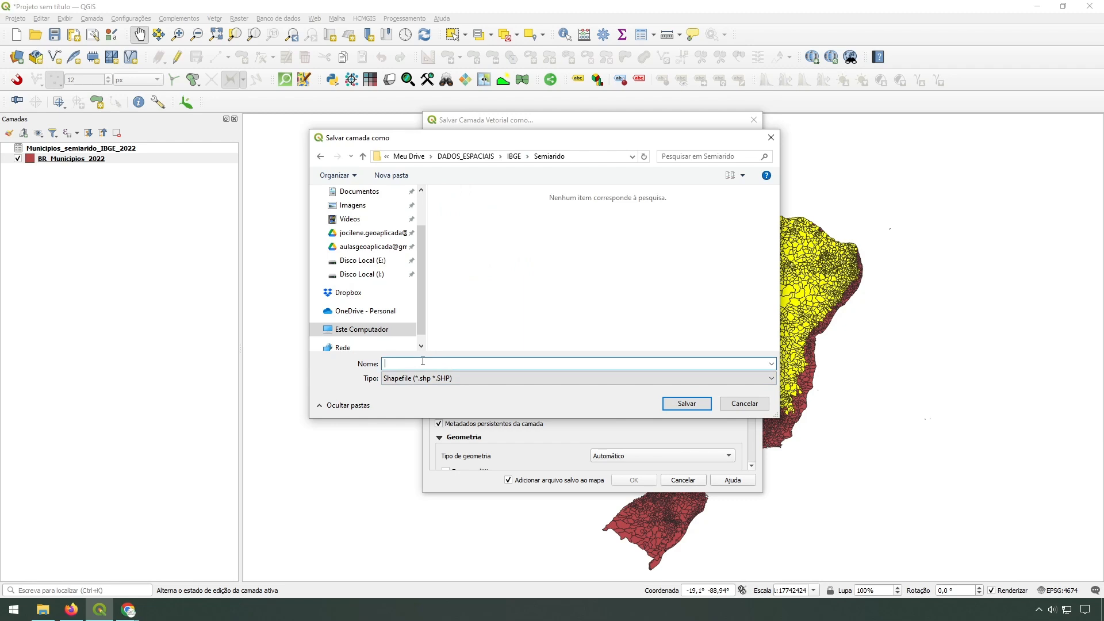
text(M)
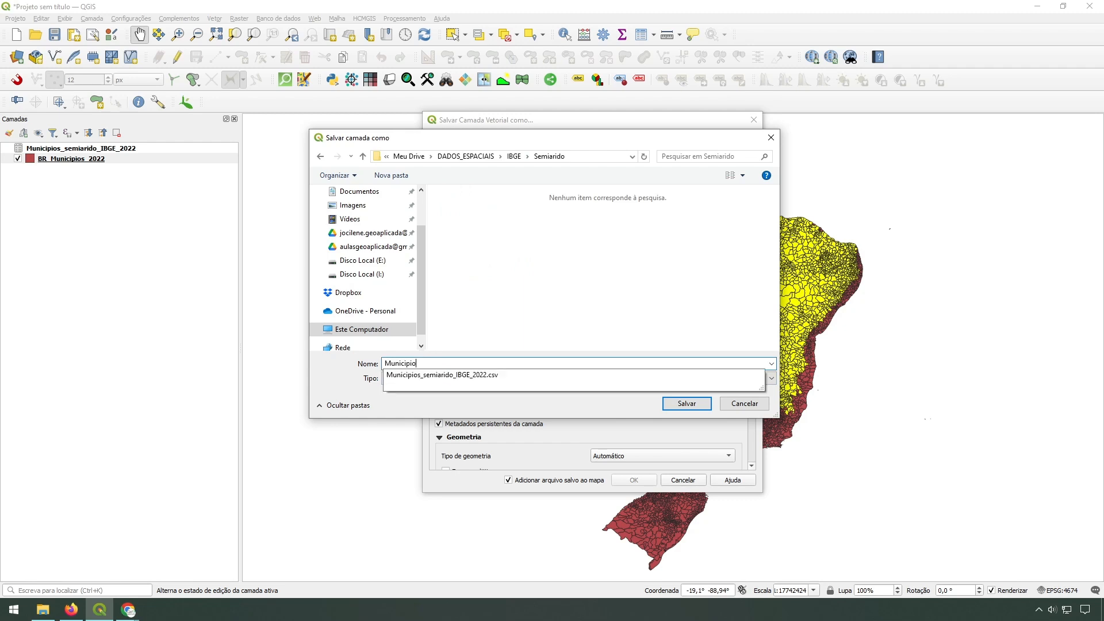
text(unicipio)
click(468, 376)
click(483, 364)
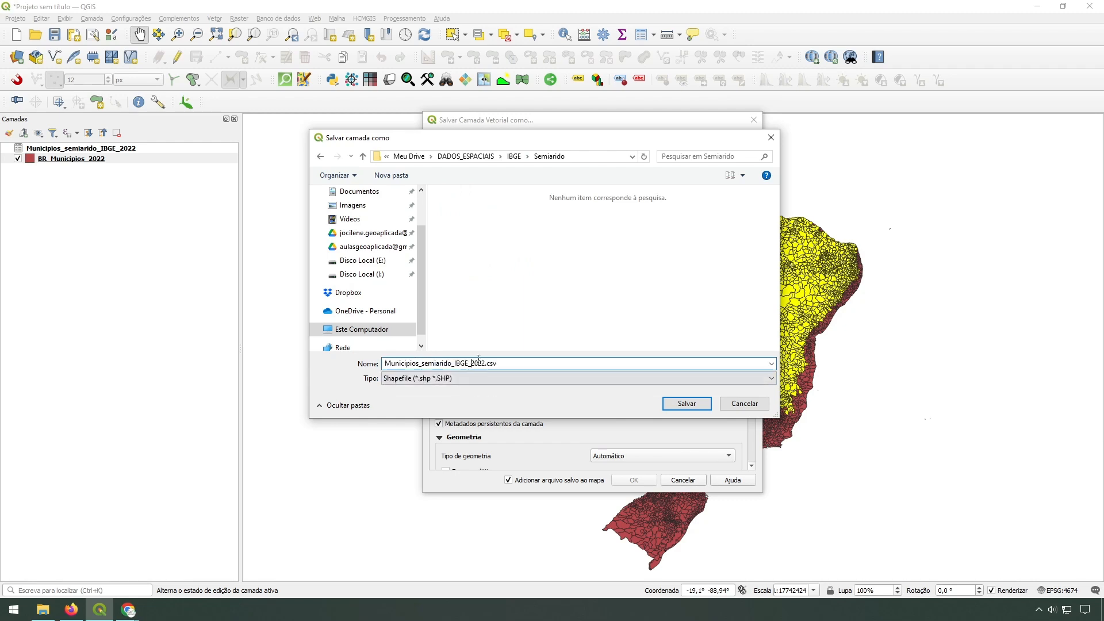
key(BackSpace)
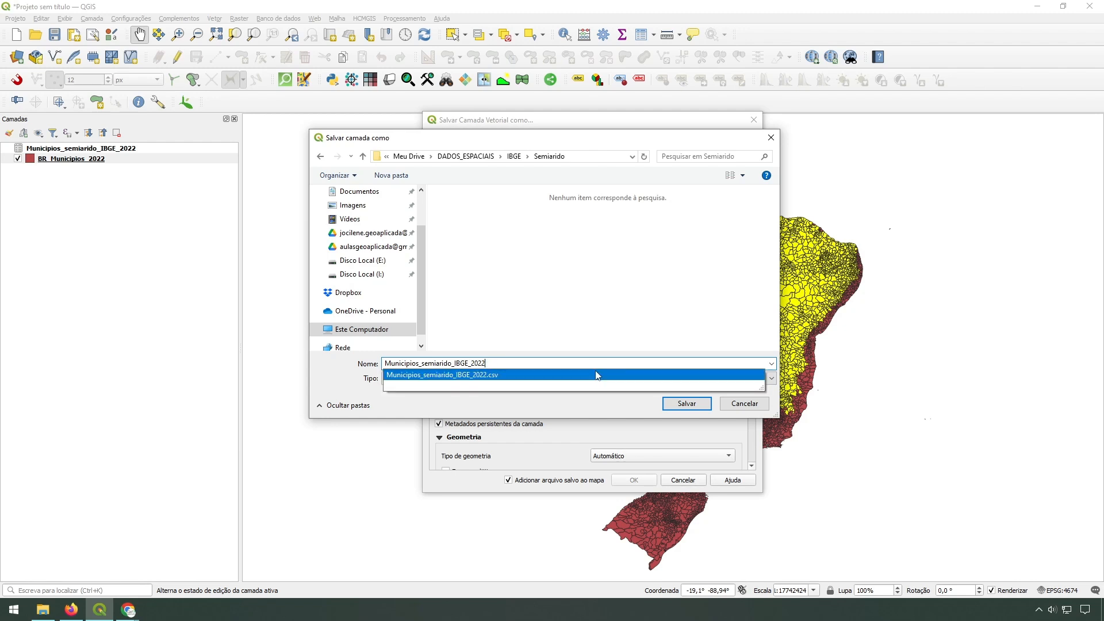
click(501, 338)
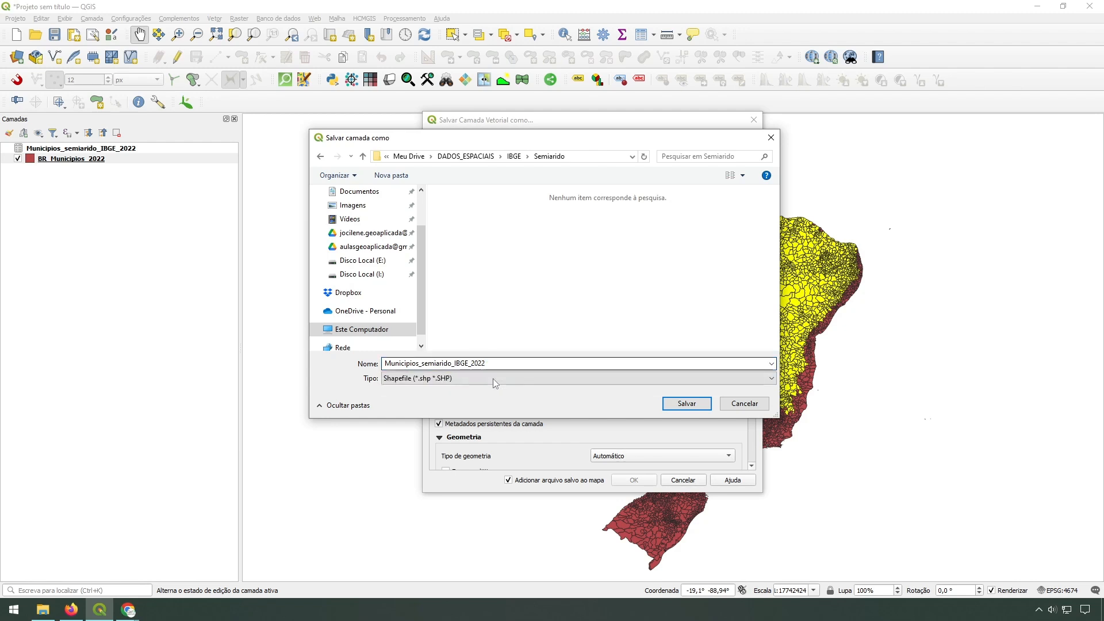
click(702, 406)
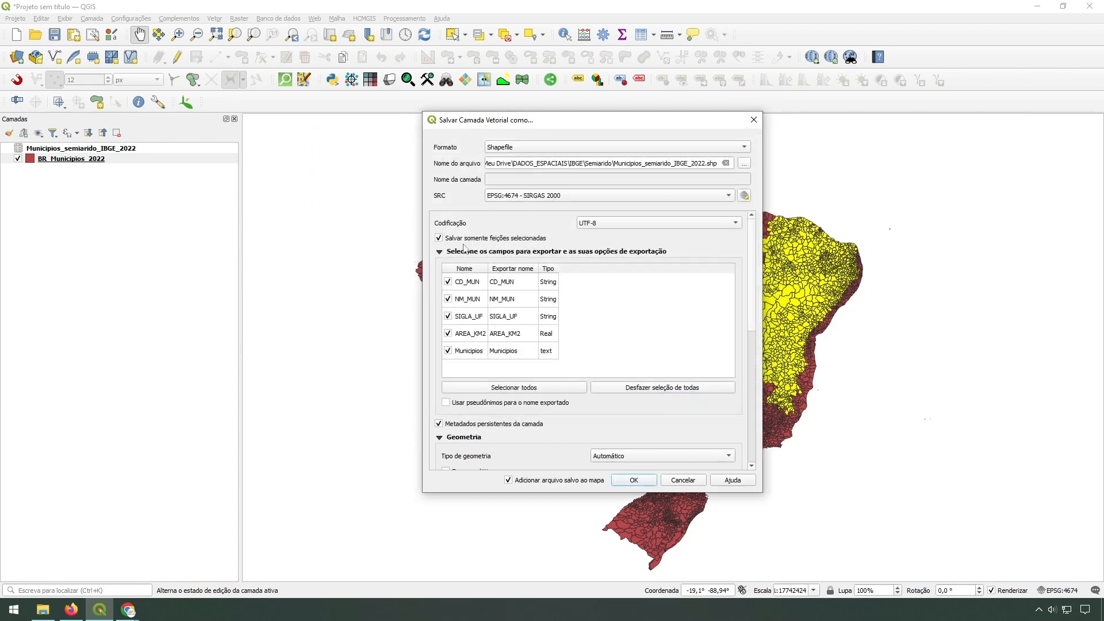
click(633, 480)
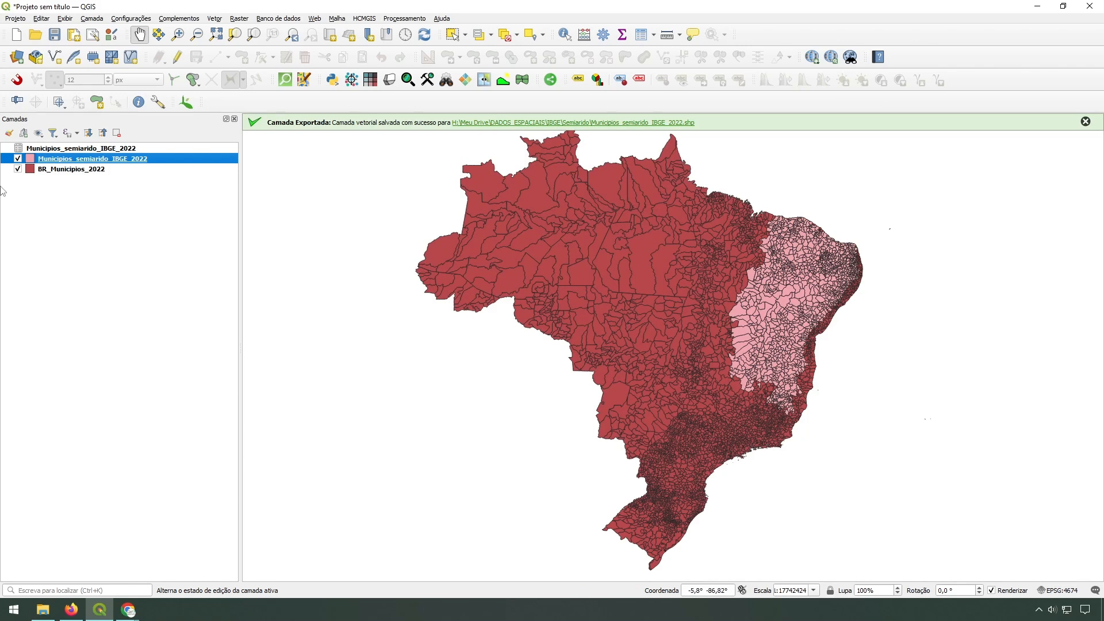
Hide the BR_Municipios_2022 layer and frame the exported semi-arid municipalities on the map
click(18, 169)
drag(825, 345, 605, 375)
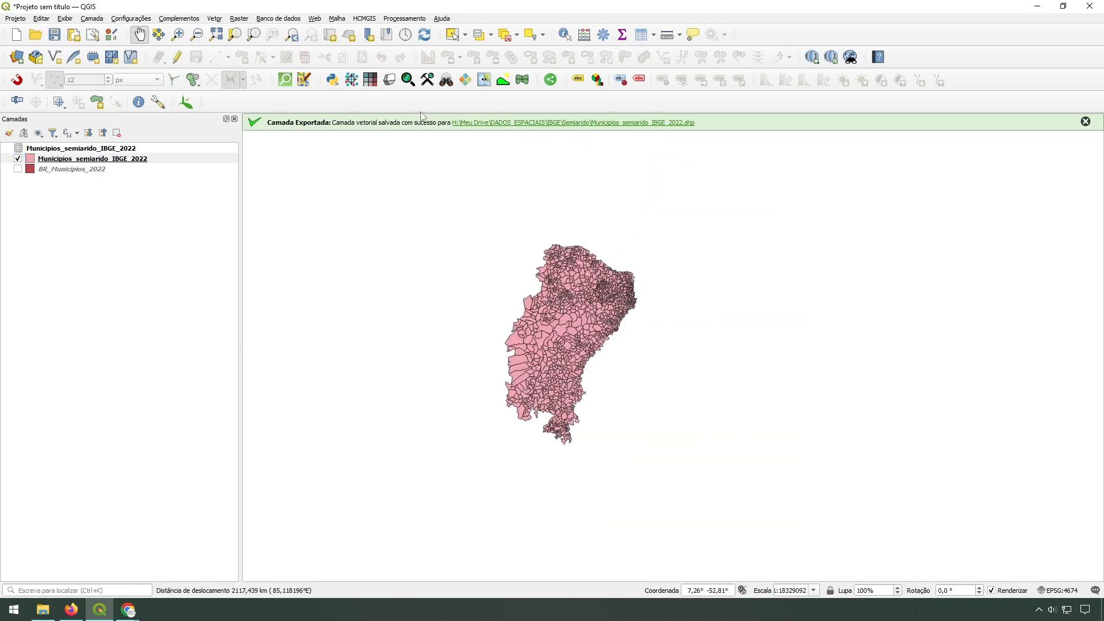
click(178, 35)
drag(468, 219, 634, 380)
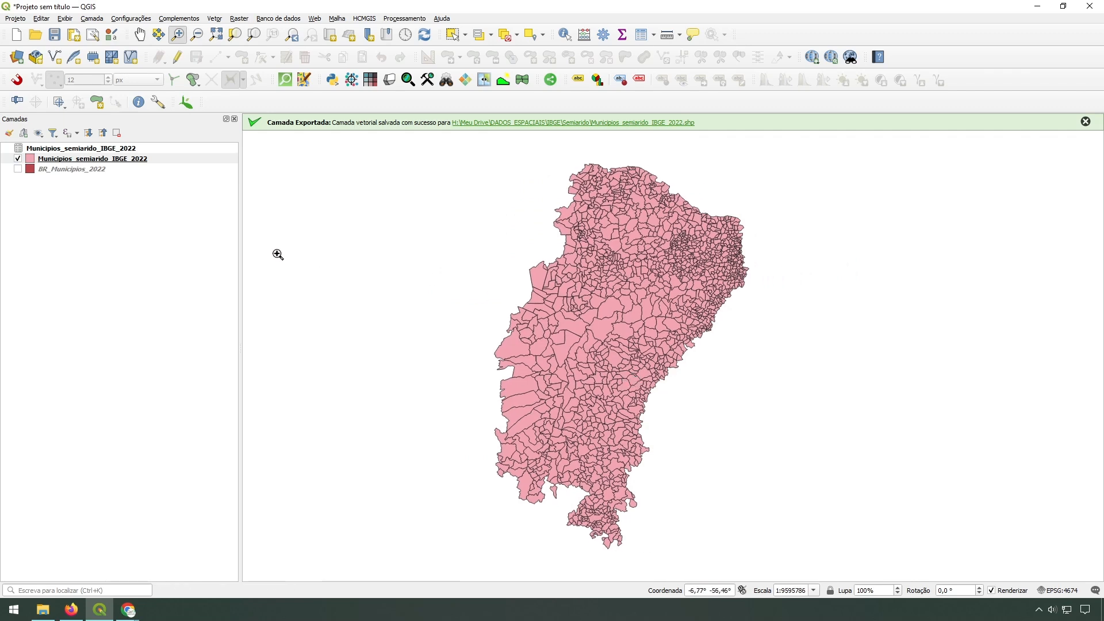
Review the exported Municipios_semiarido_IBGE_2022 attribute table with a widened Municipios column, then close it and dismiss the export message
click(130, 163)
right_click(130, 163)
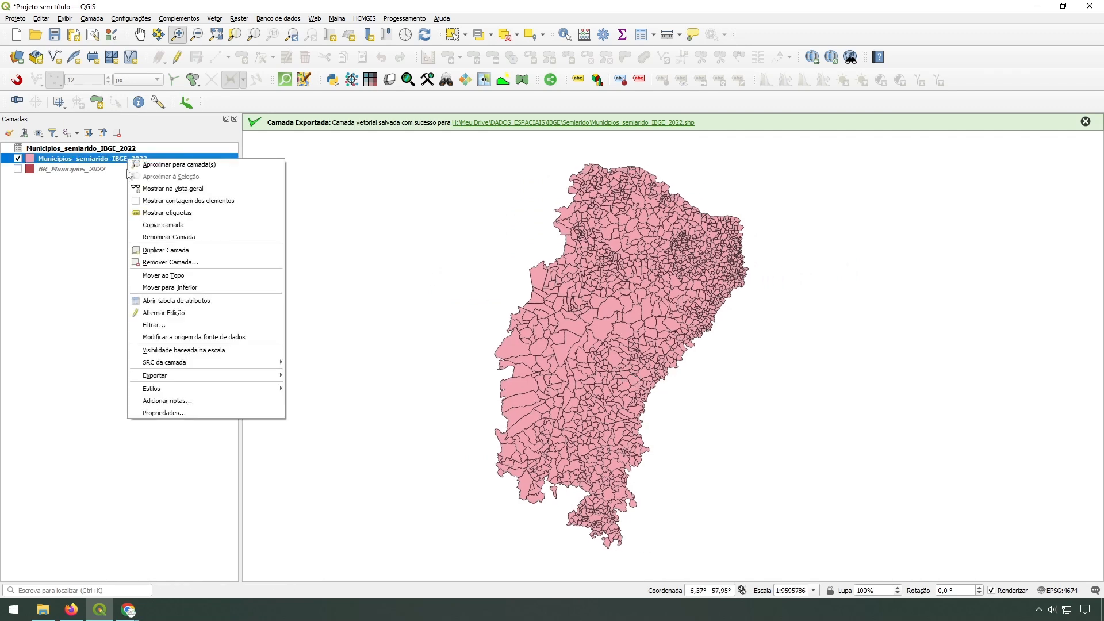
click(172, 285)
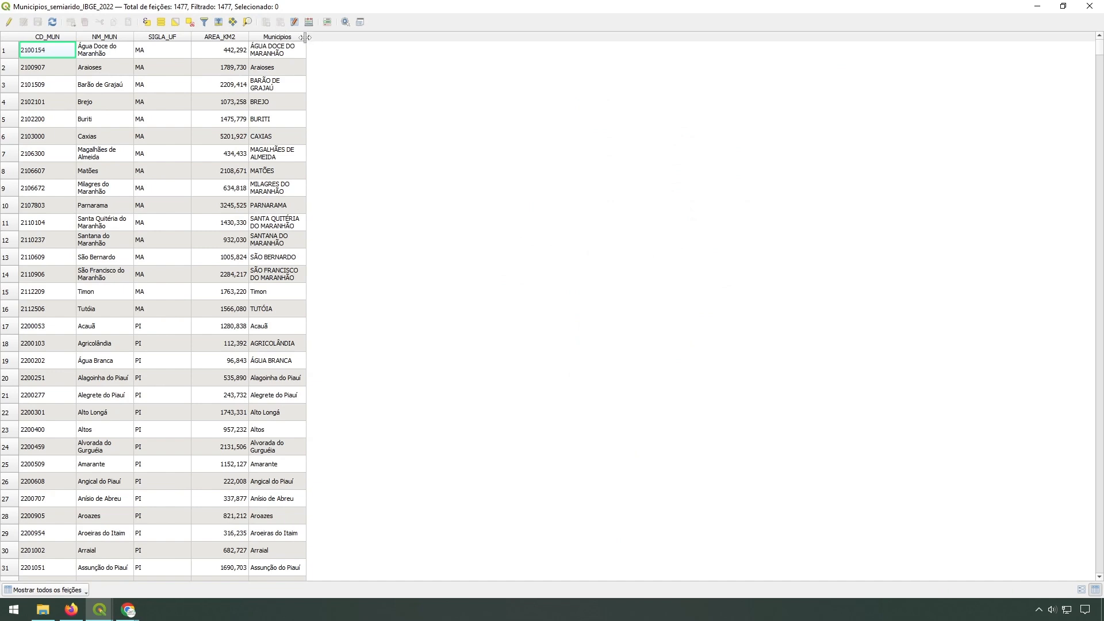
drag(306, 37, 473, 48)
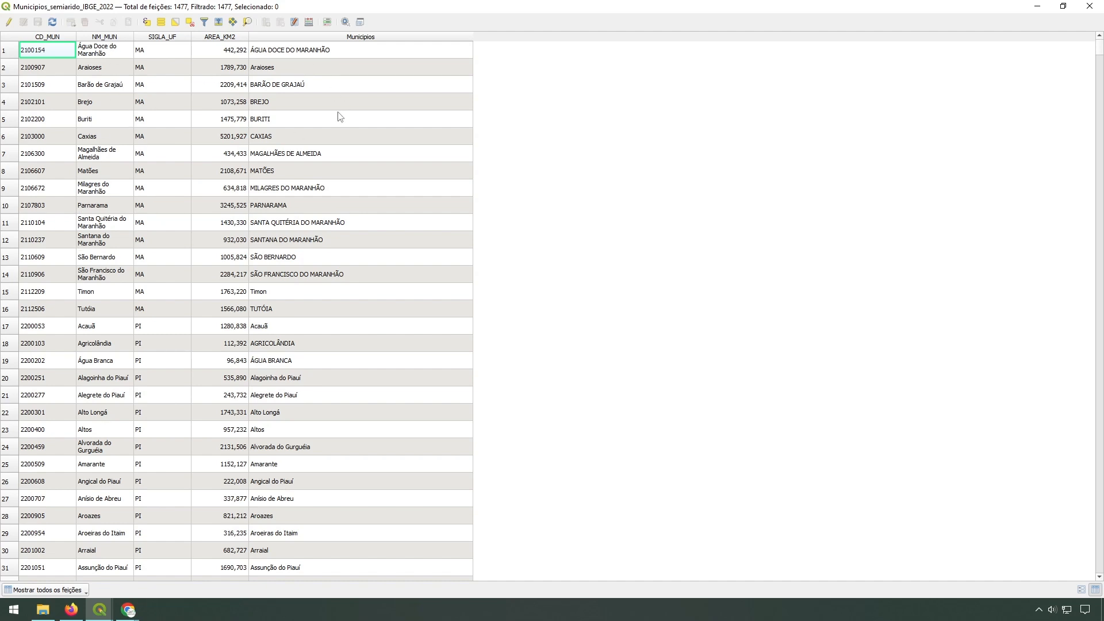
click(1093, 7)
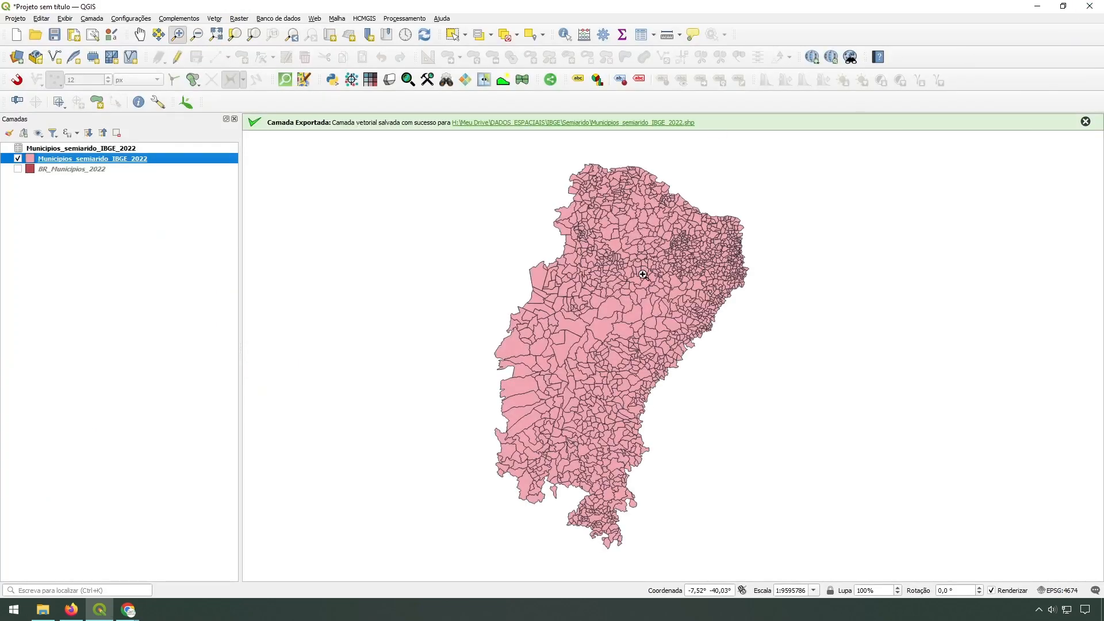
click(1084, 122)
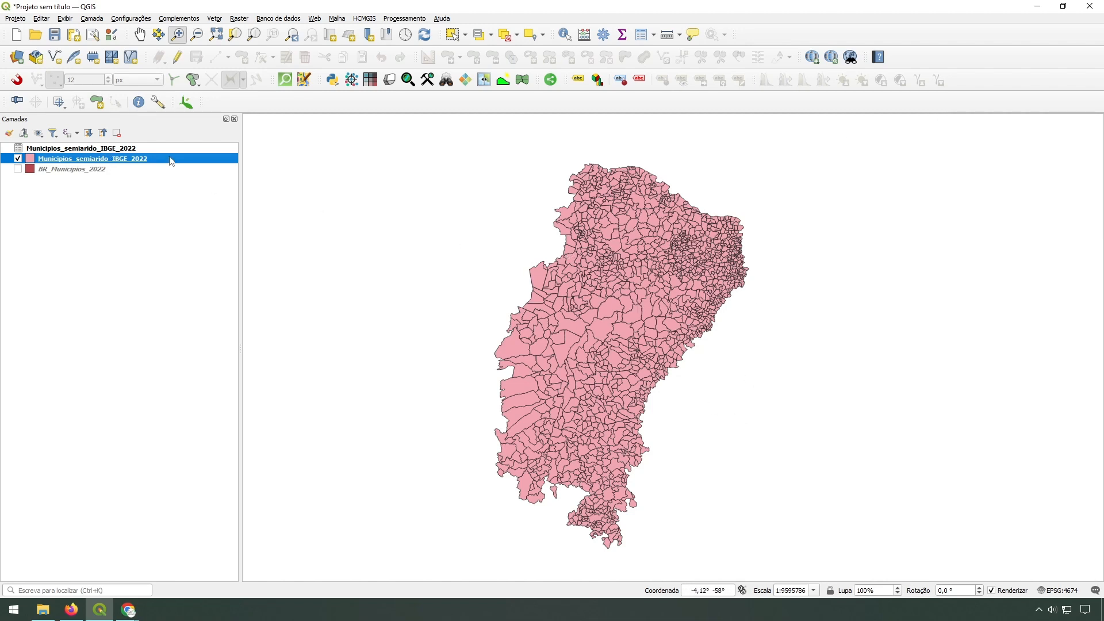
Start the Dissolve geoprocessing tool with Municipios_semiarido_IBGE_2022 as the input layer
click(215, 19)
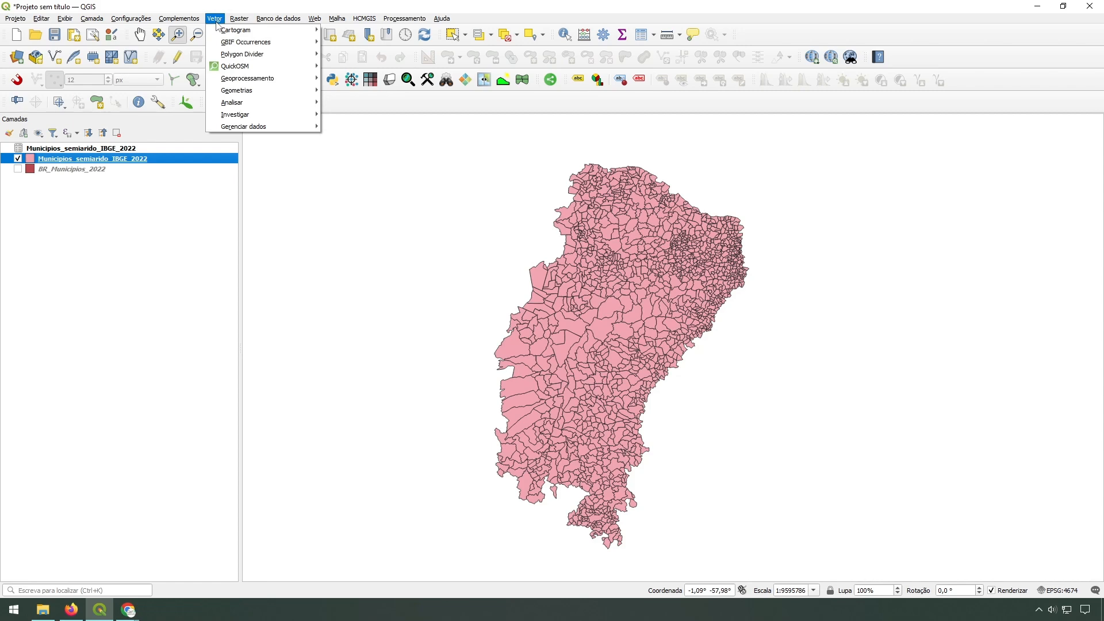
mouse_move(266, 85)
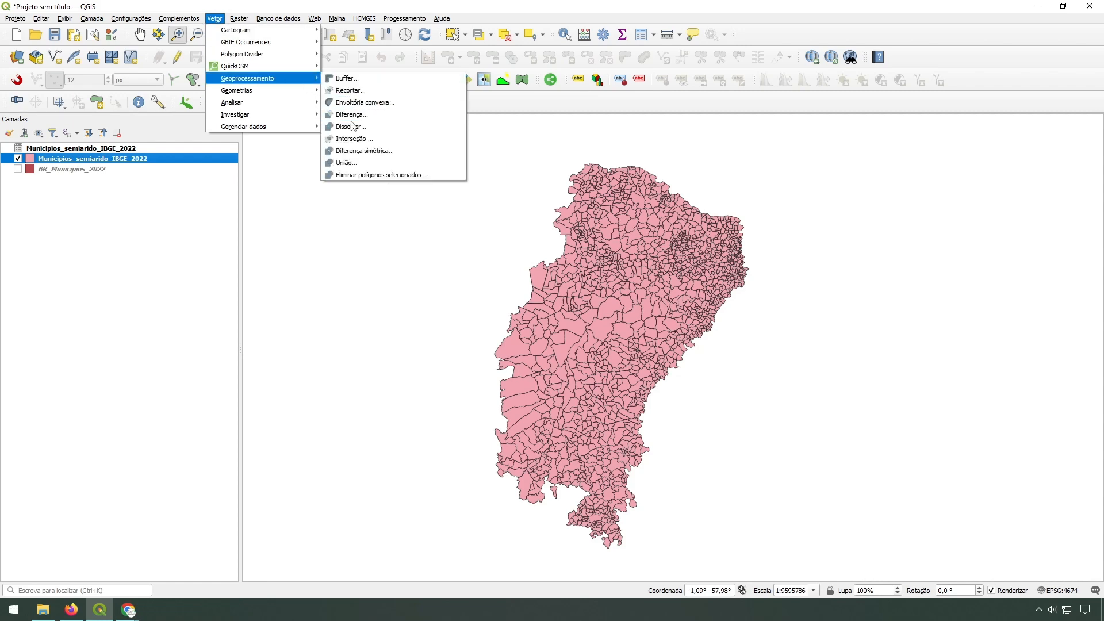
click(349, 127)
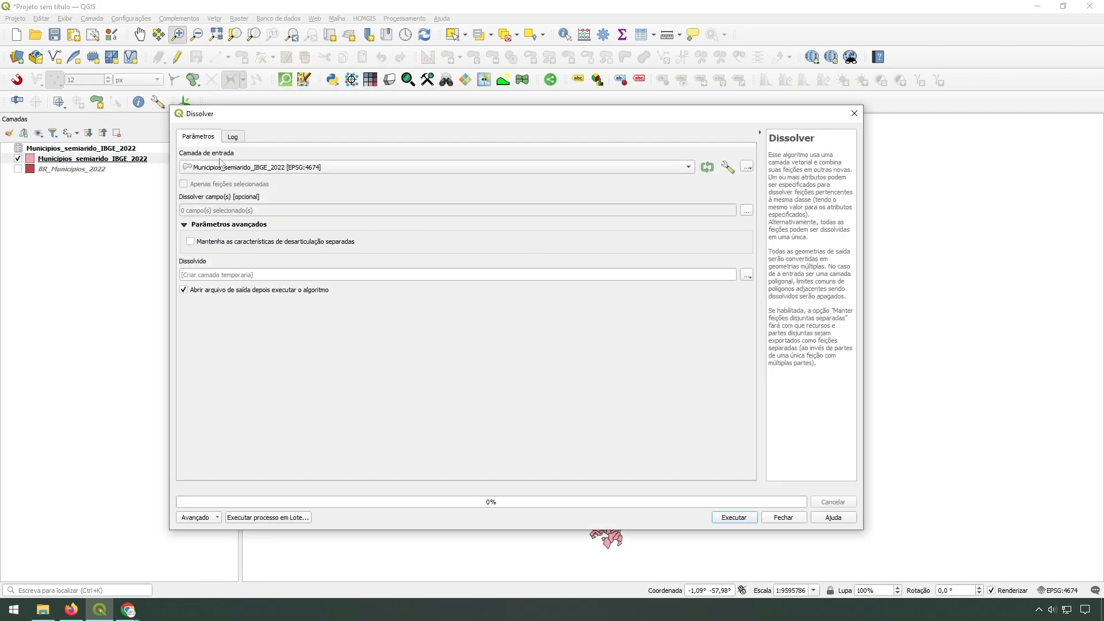
click(220, 164)
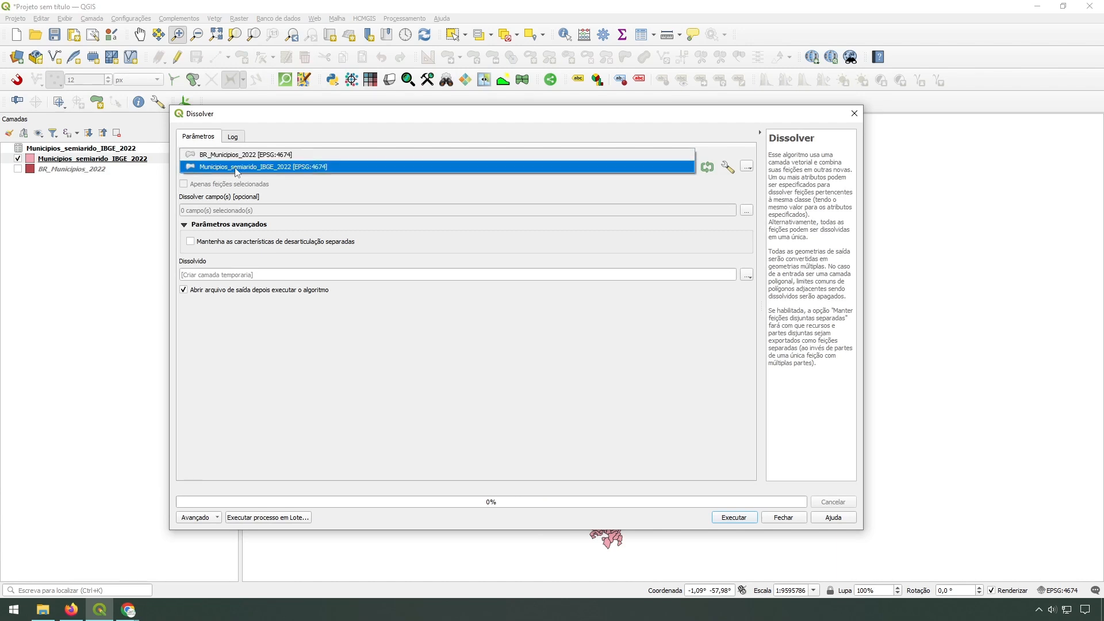
click(241, 167)
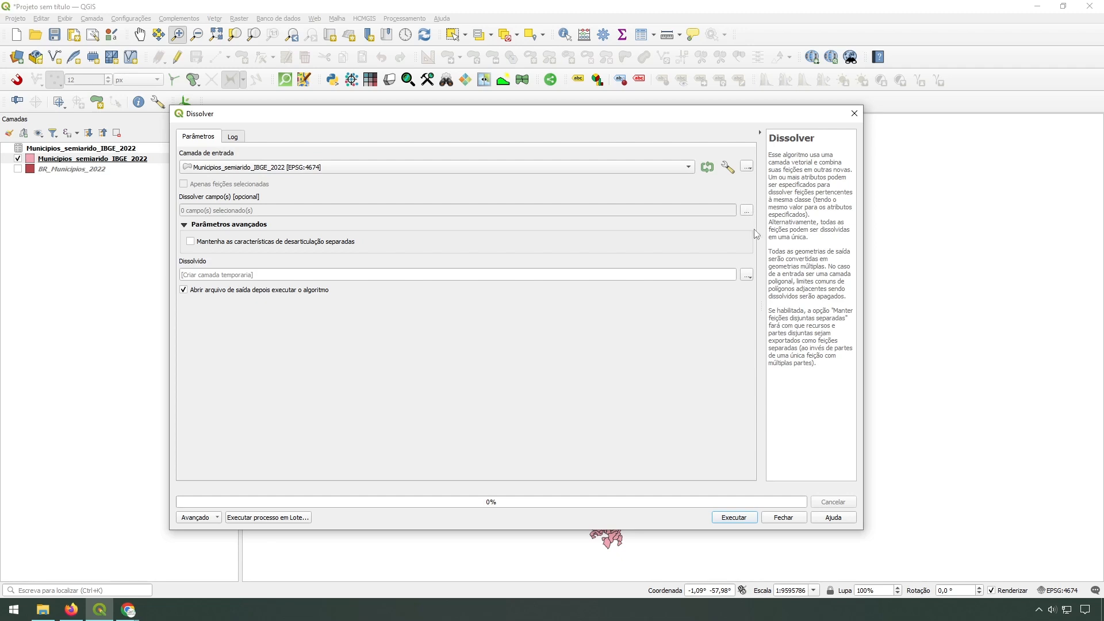
Save the dissolved output to the Semiarido folder as Contorno_semiarido_IBGE_2022.shp, run Dissolve, and close the tool
click(747, 277)
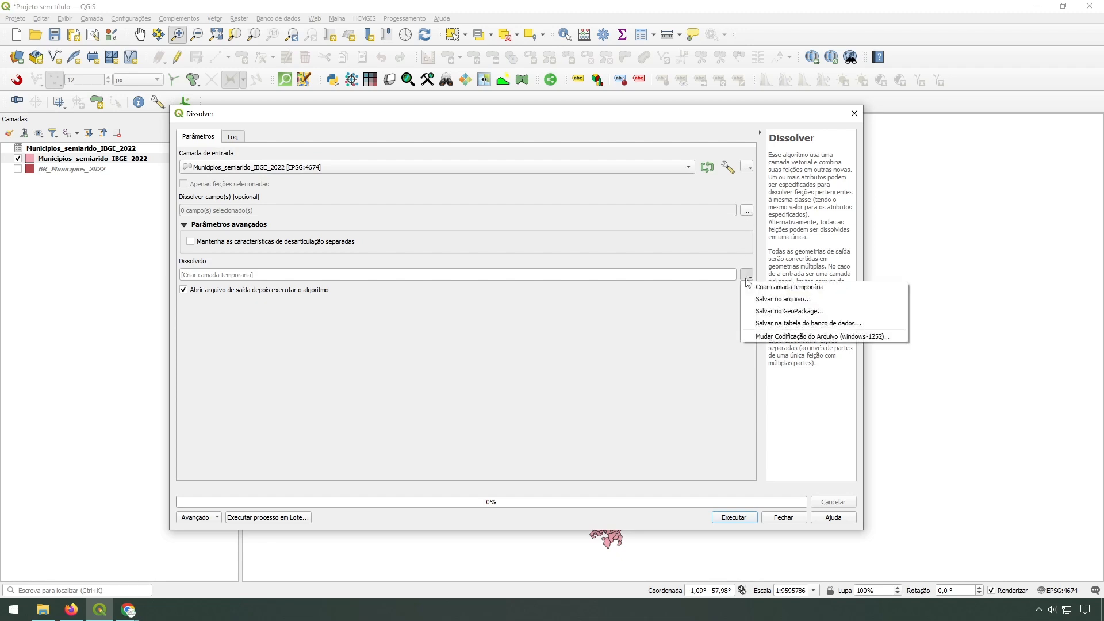
click(796, 300)
double_click(345, 260)
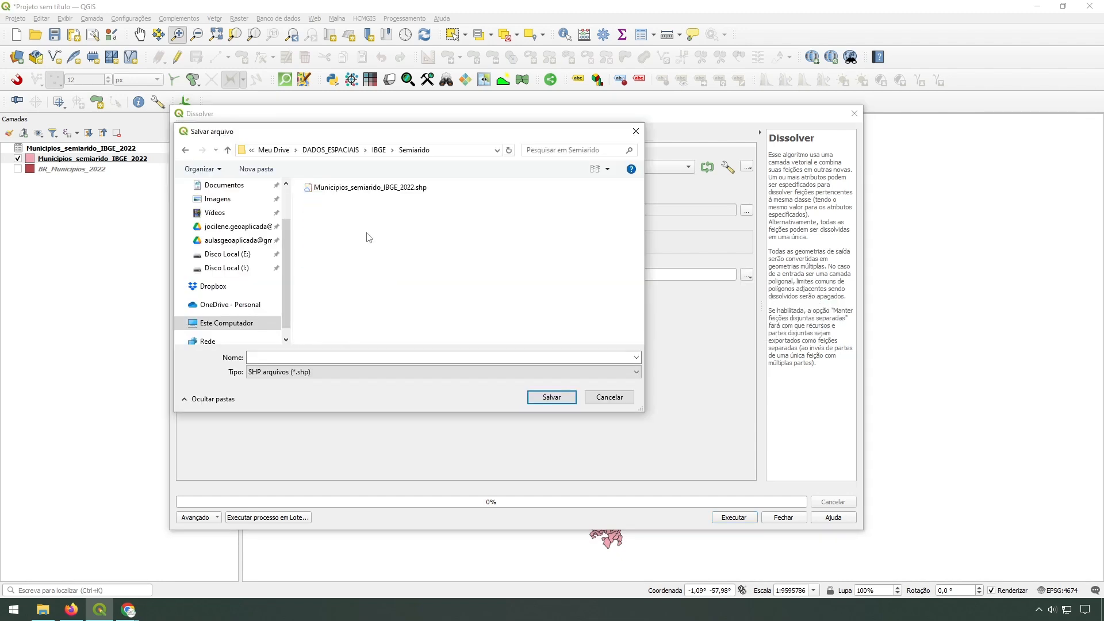
click(357, 191)
click(301, 356)
drag(284, 357, 2, 318)
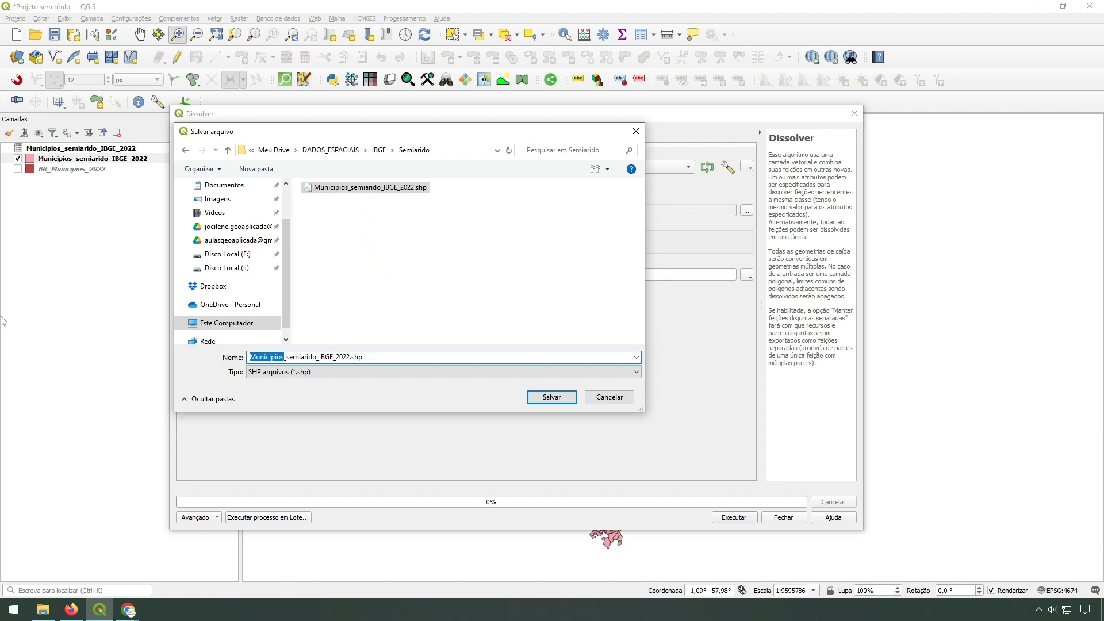
text(Contorno)
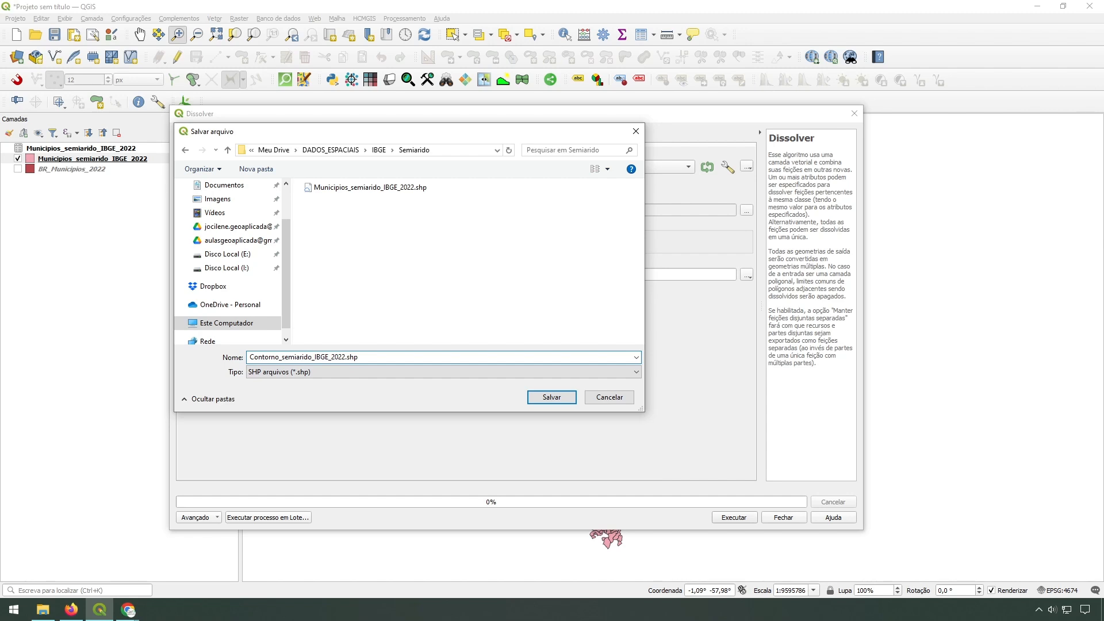
click(557, 399)
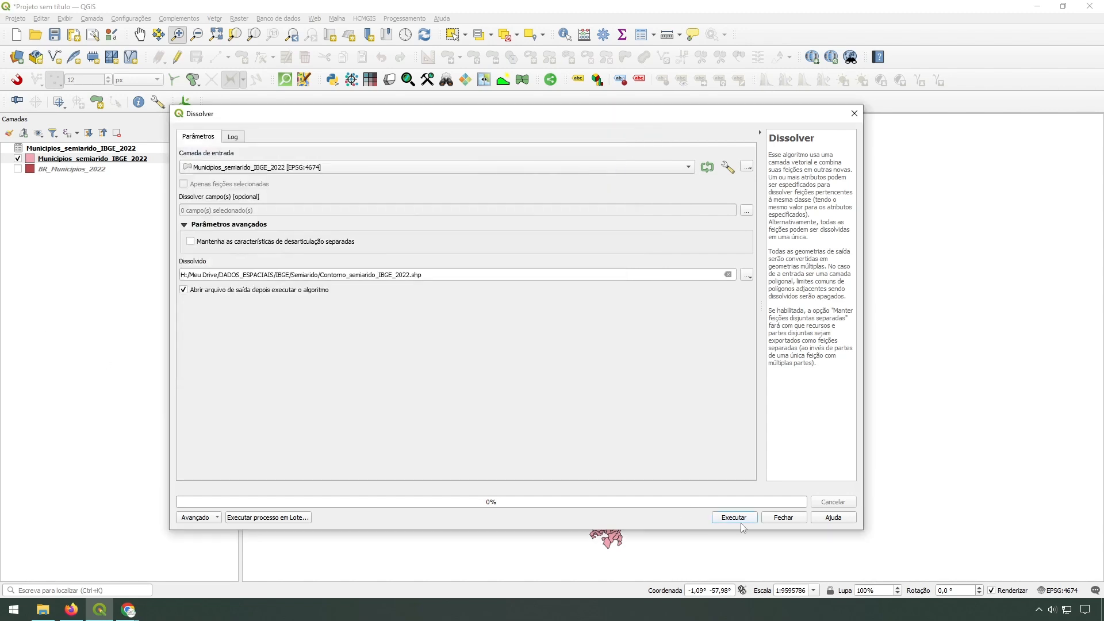
click(744, 519)
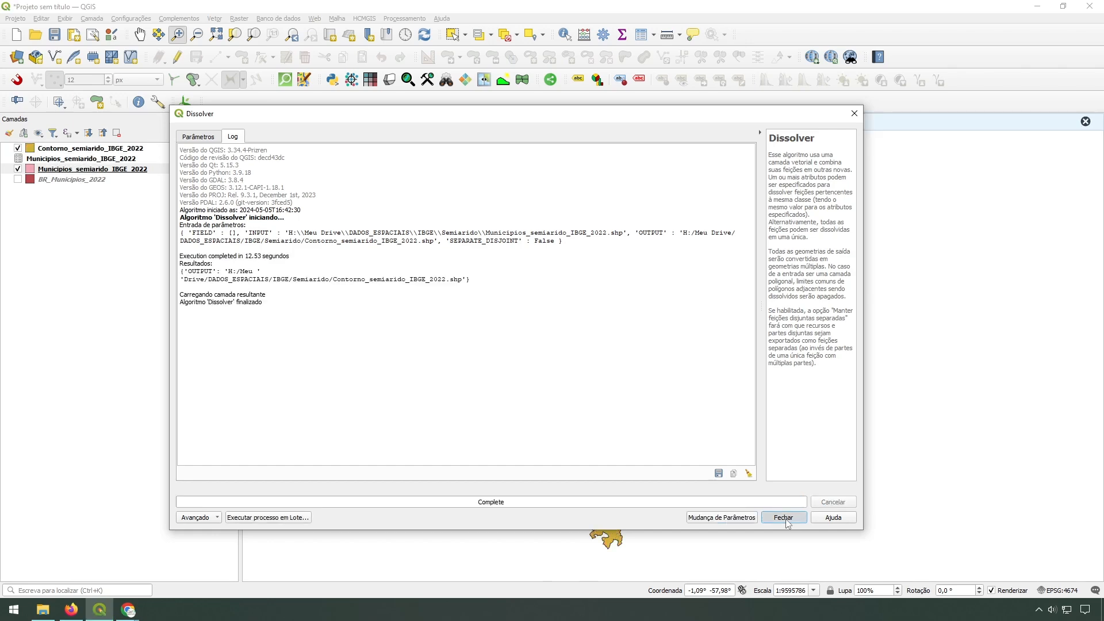
click(783, 518)
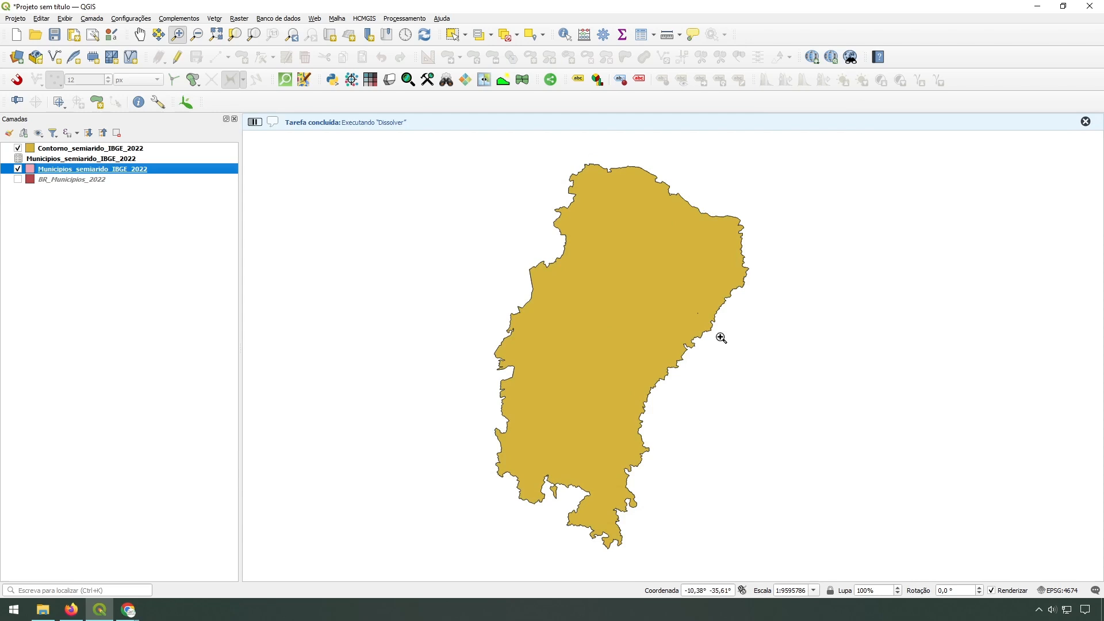
Hide the Municipios_semiarido_IBGE_2022 polygon layer to isolate the stray fragments inside the dissolved outline
scroll(718, 311, up, 2)
scroll(684, 296, up, 1)
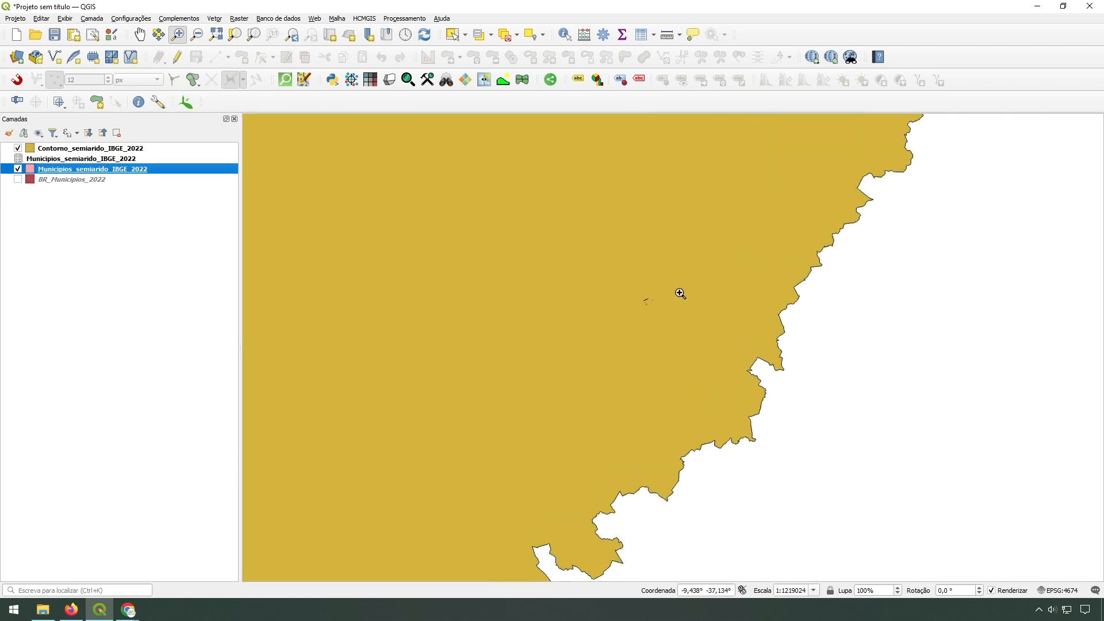
scroll(650, 279, up, 2)
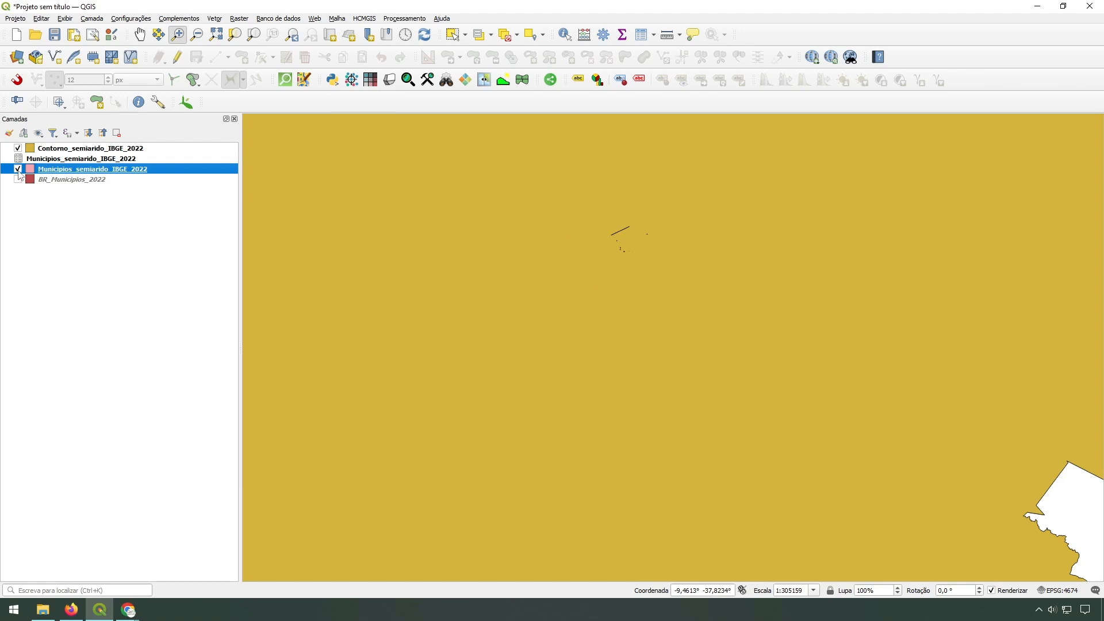
click(17, 169)
Put Contorno_semiarido_IBGE_2022 in edit mode and delete the small cluster of stray vertices inside the polygon with the Vertex Tool
click(43, 149)
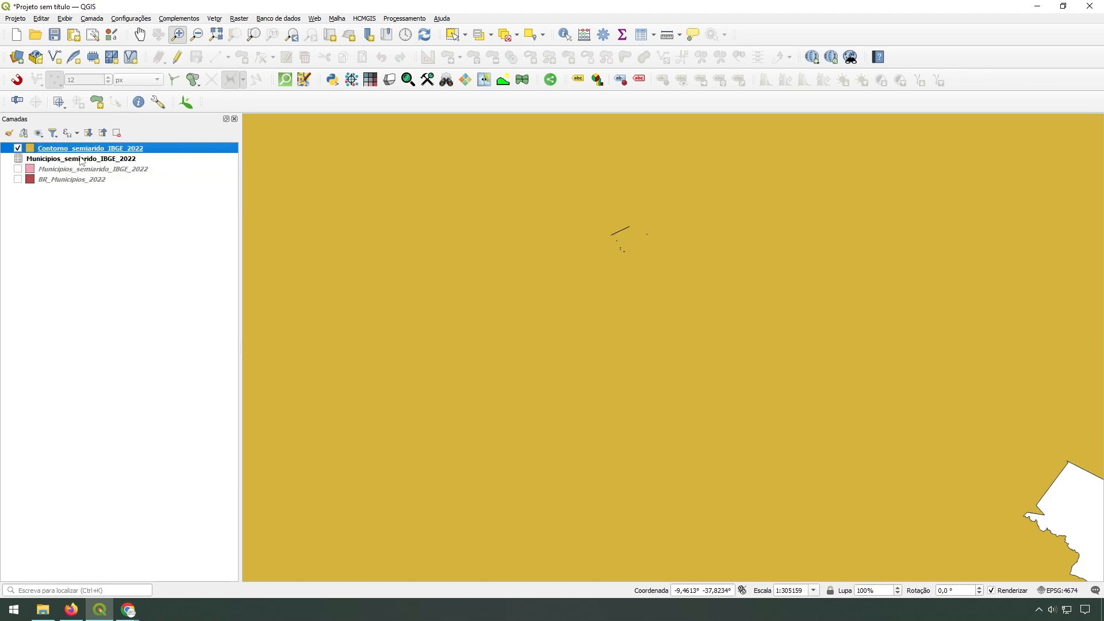
click(177, 57)
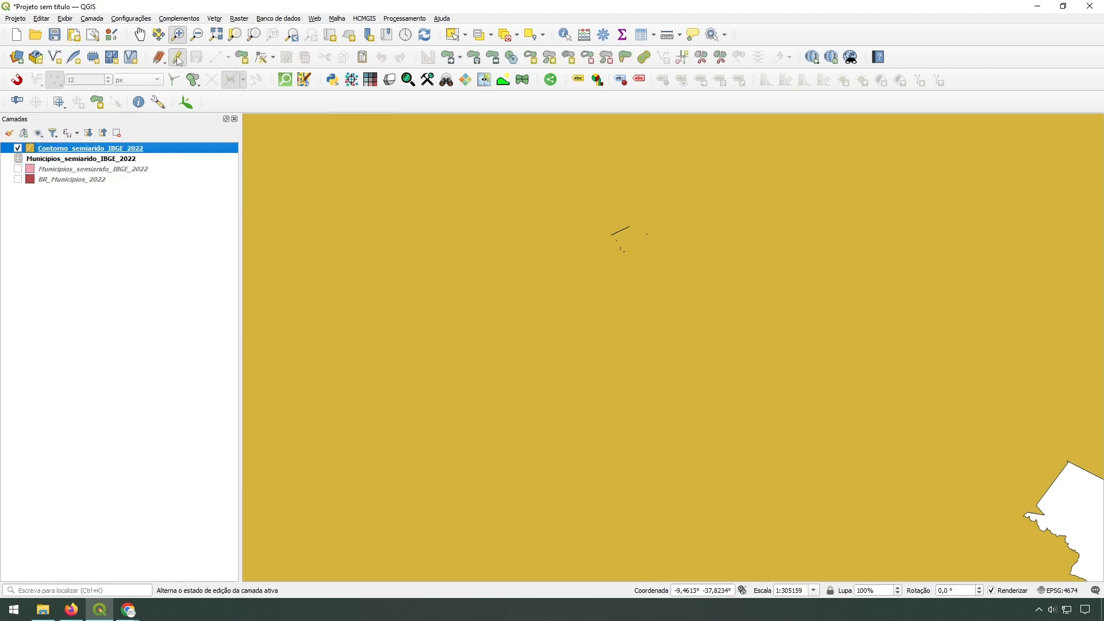
click(263, 57)
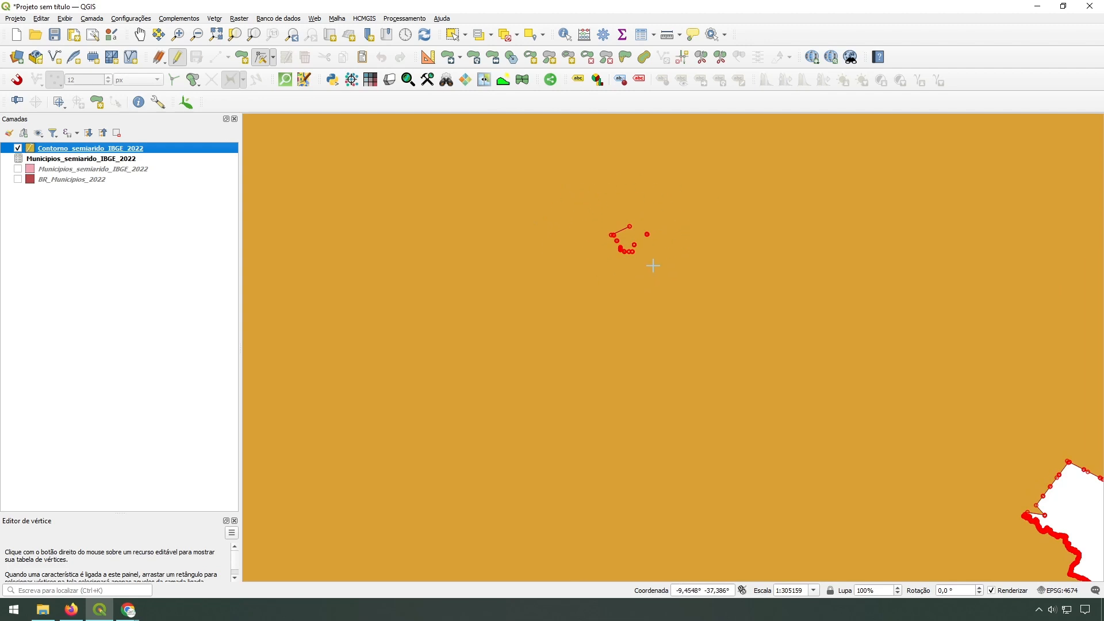
drag(566, 192, 679, 282)
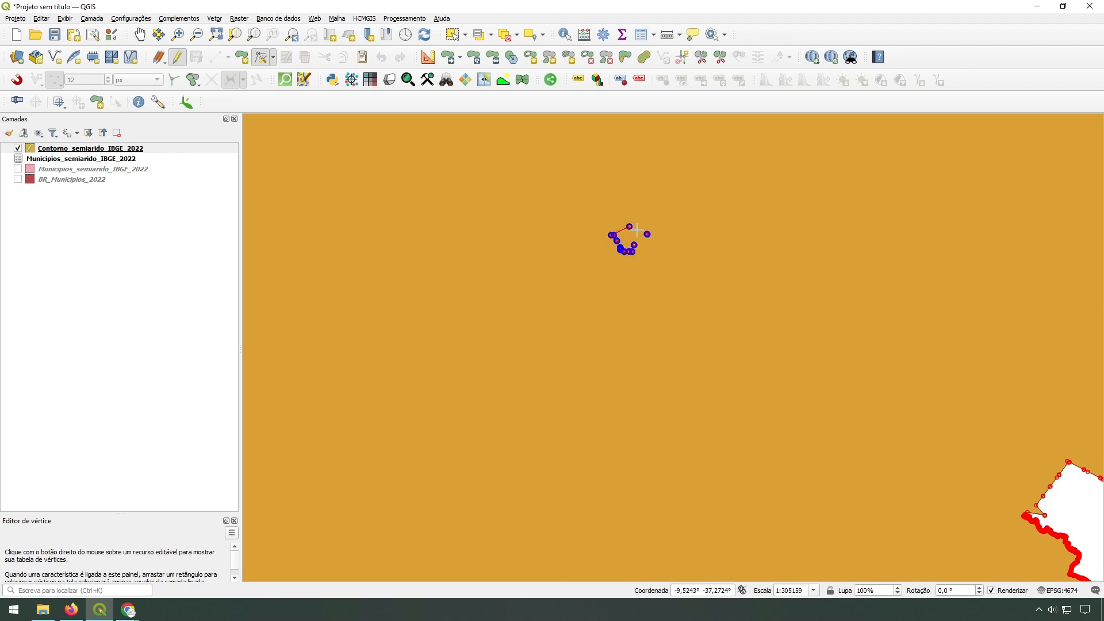
key(Delete)
scroll(637, 230, down, 3)
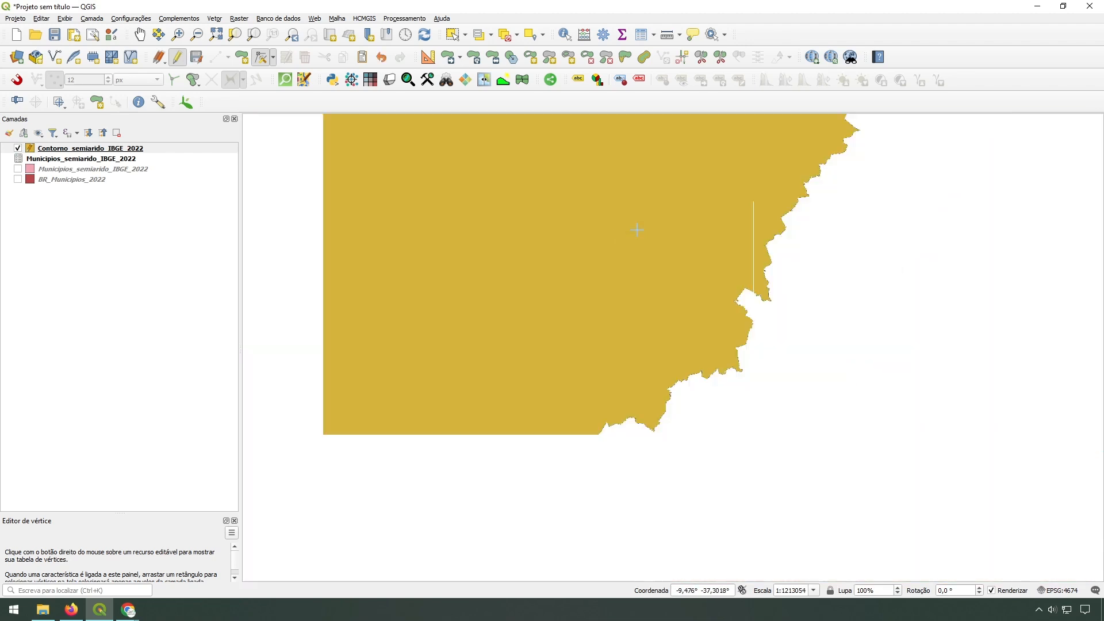
Look over the whole cleaned polygon and end the edit session on the Contorno_semiarido_IBGE_2022 layer
scroll(824, 292, down, 2)
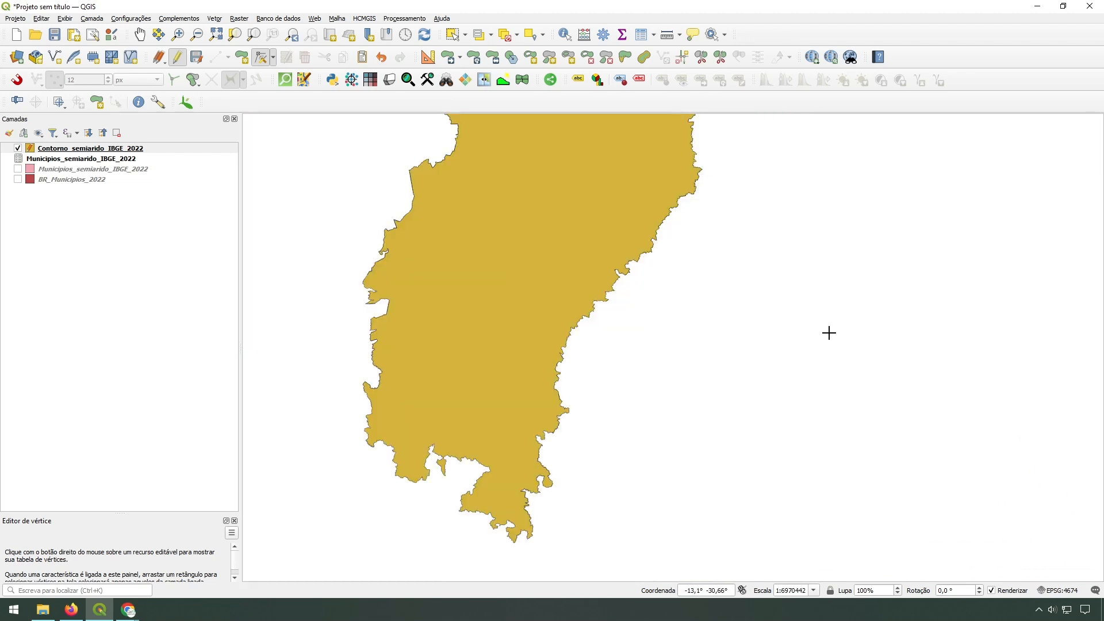
drag(807, 249, 826, 357)
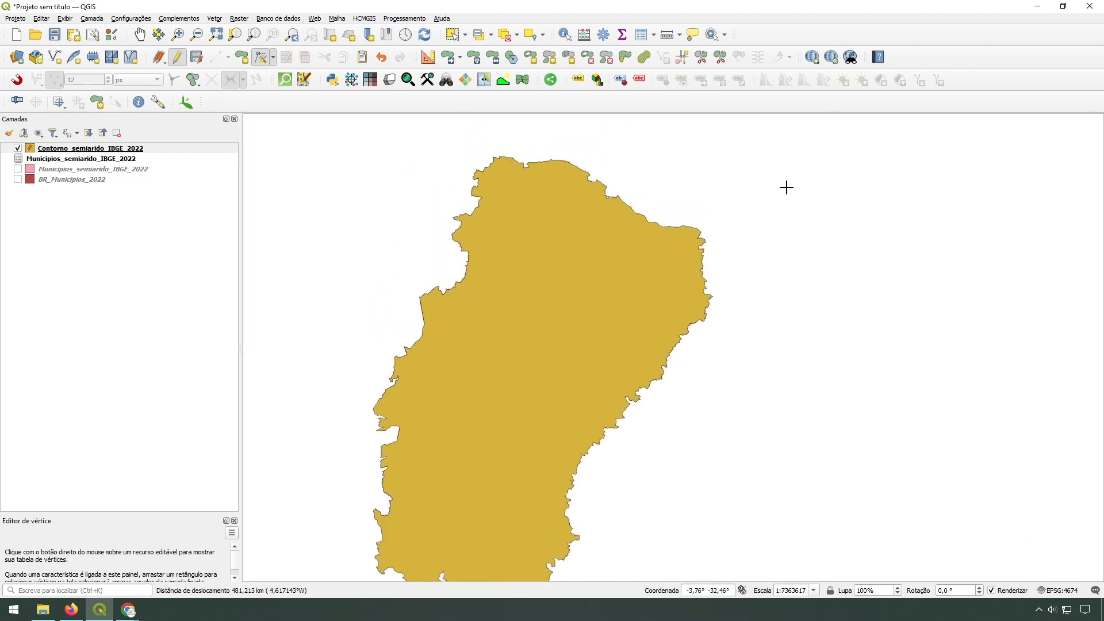
drag(801, 198, 859, 251)
drag(345, 347, 391, 219)
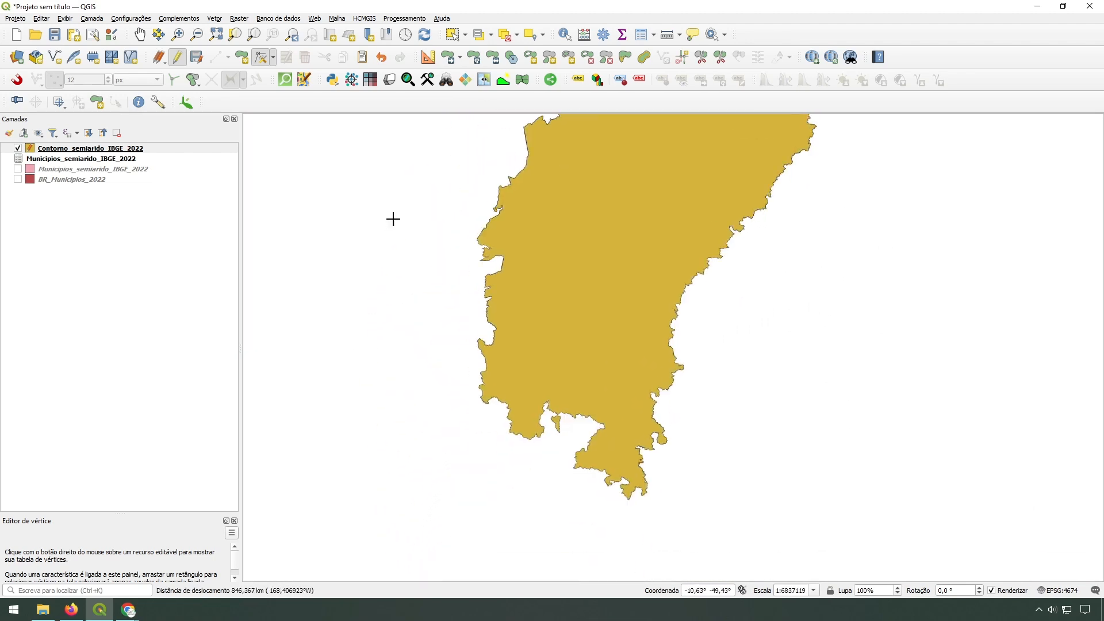
drag(327, 286, 322, 400)
click(68, 151)
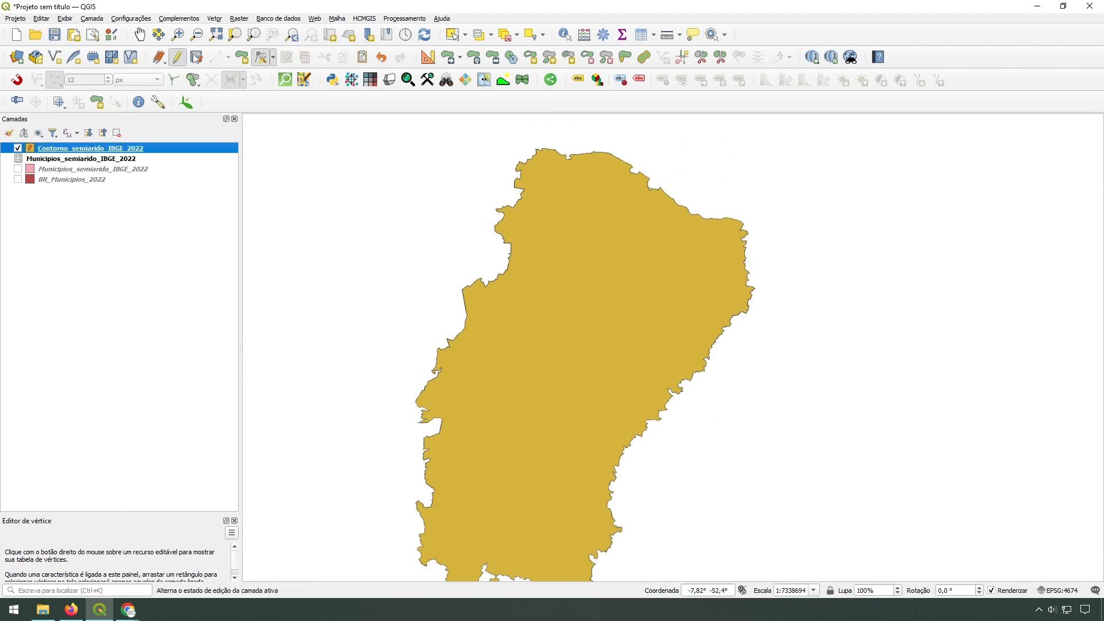
click(179, 58)
click(176, 59)
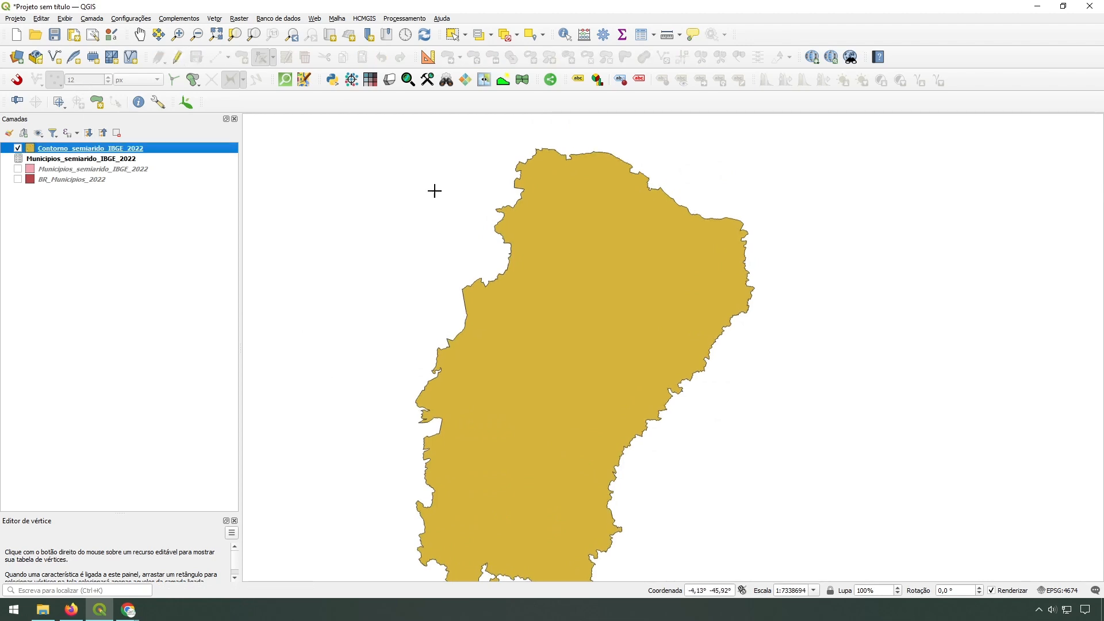
scroll(433, 189, down, 1)
In the symbology of Contorno_semiarido_IBGE_2022, make the simple fill's fill colour transparent
click(38, 151)
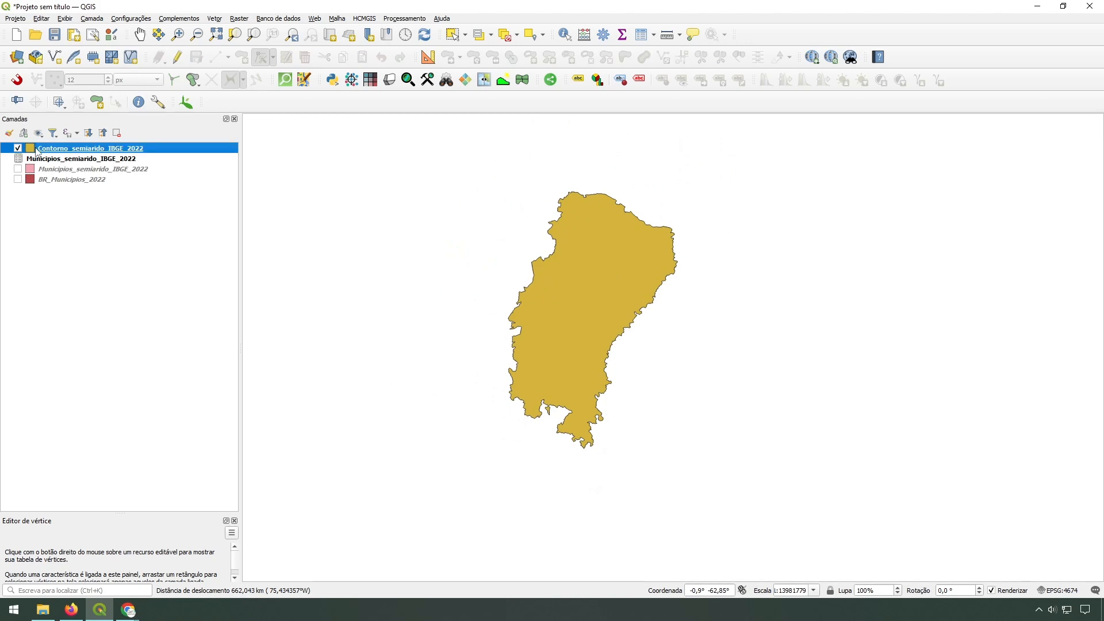
click(111, 142)
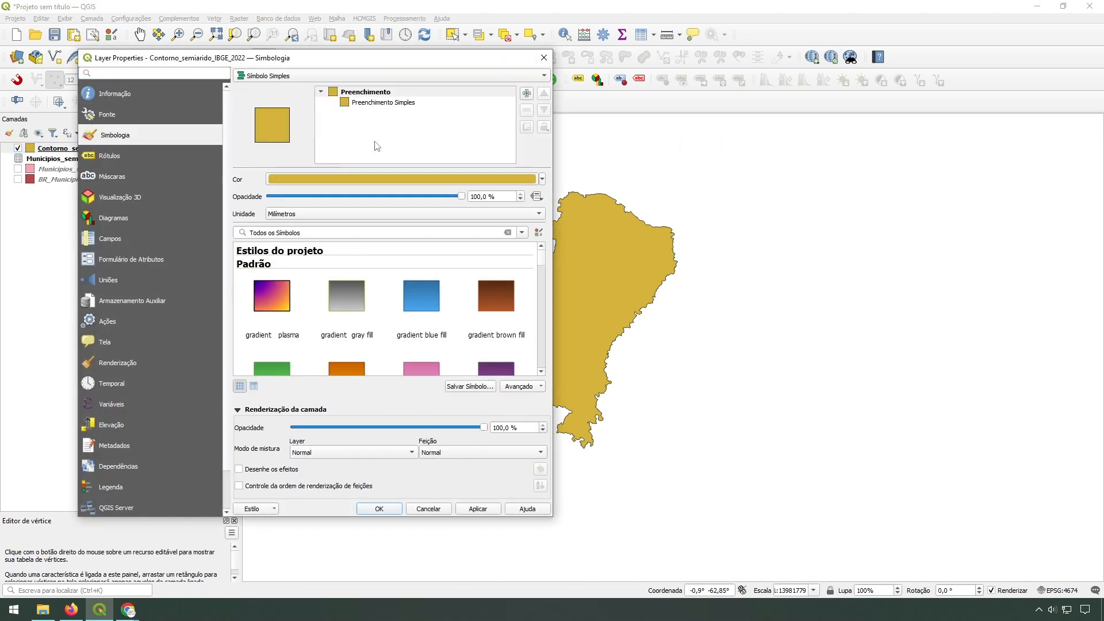
click(377, 103)
click(508, 200)
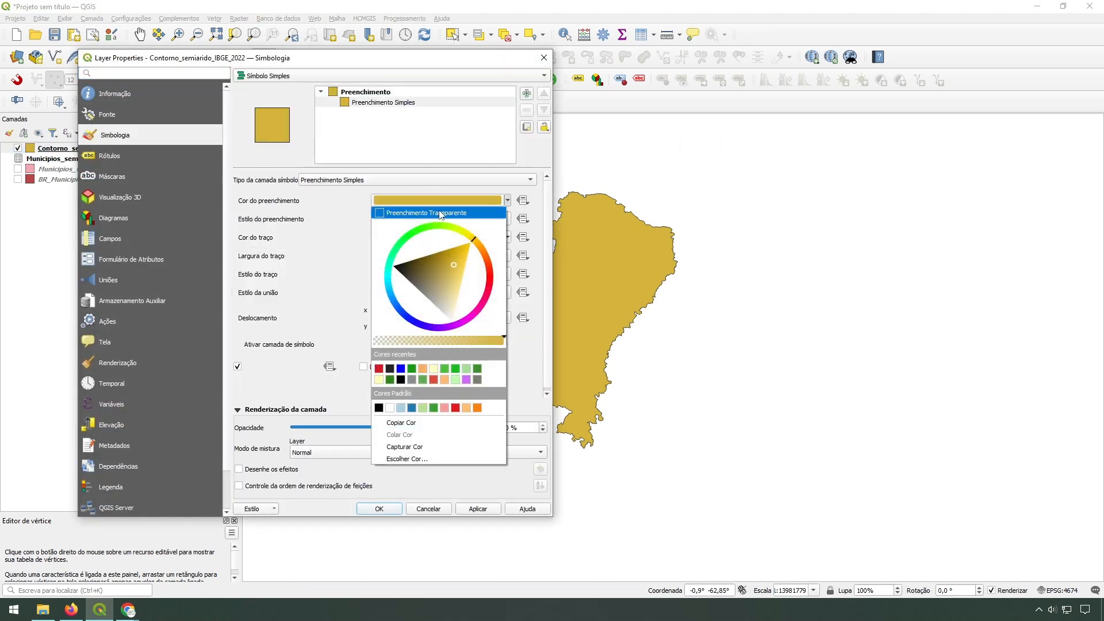
click(441, 214)
Give the outline symbol a bright red stroke 0.66 mm wide and apply the style to the layer
click(509, 237)
drag(441, 318, 472, 314)
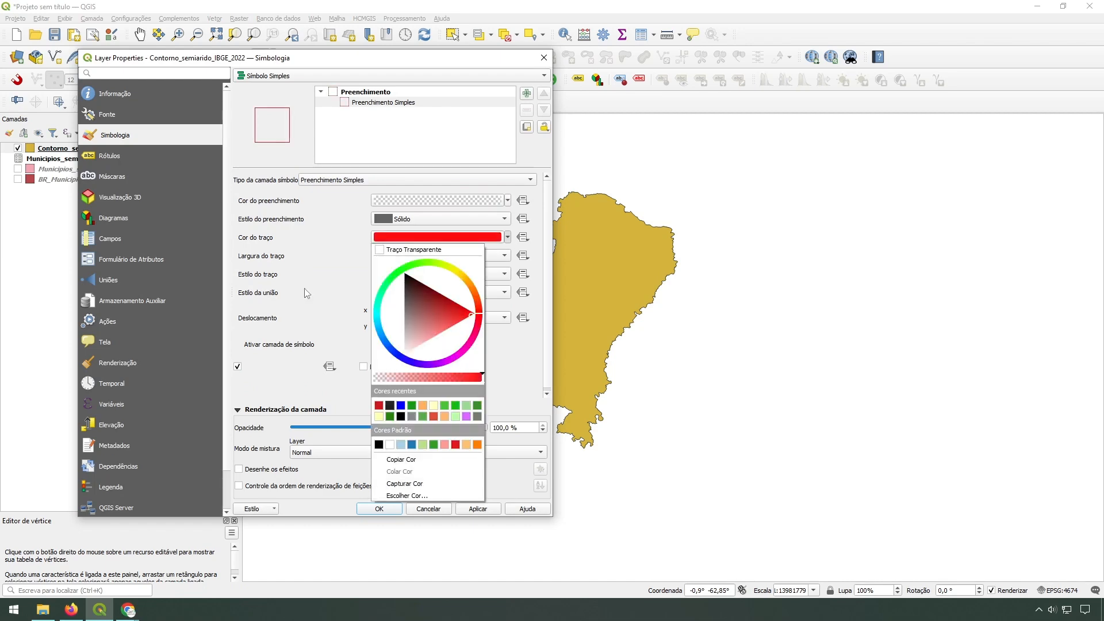
click(306, 293)
scroll(398, 262, up, 2)
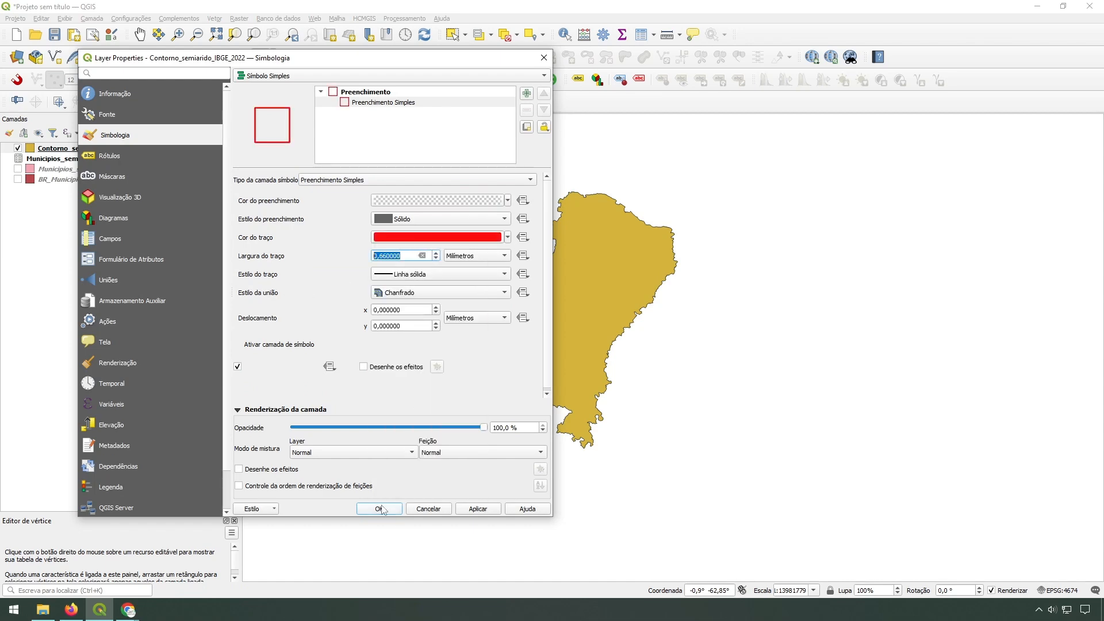
click(379, 509)
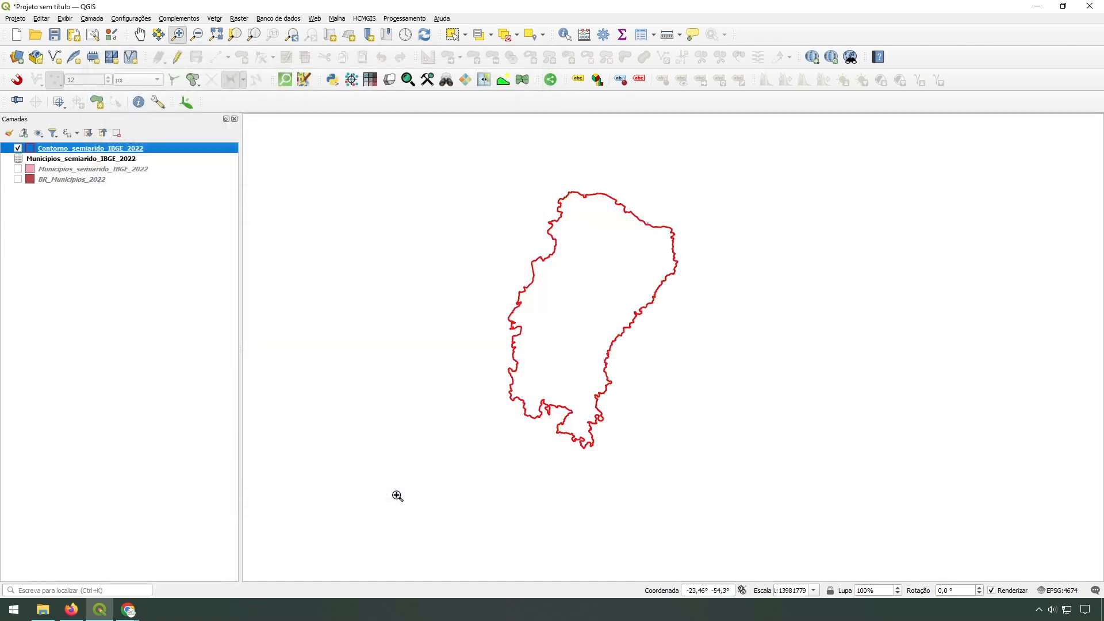
Show the Municipios_semiarido_IBGE_2022 polygon layer again beneath the red semi-arid outline
click(18, 169)
scroll(540, 368, up, 1)
scroll(555, 296, down, 1)
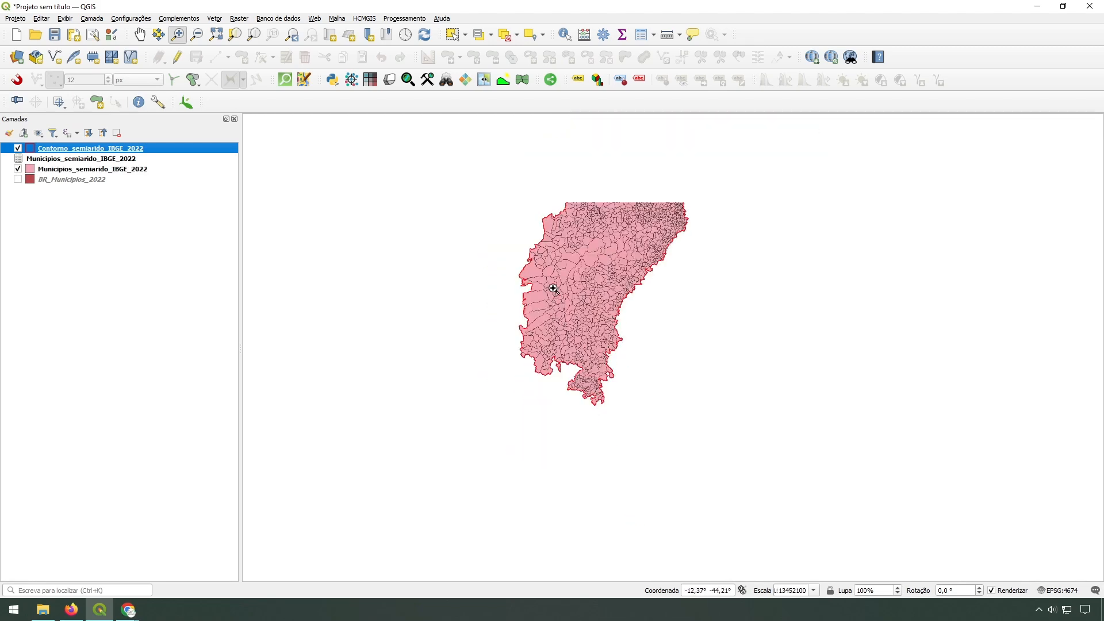